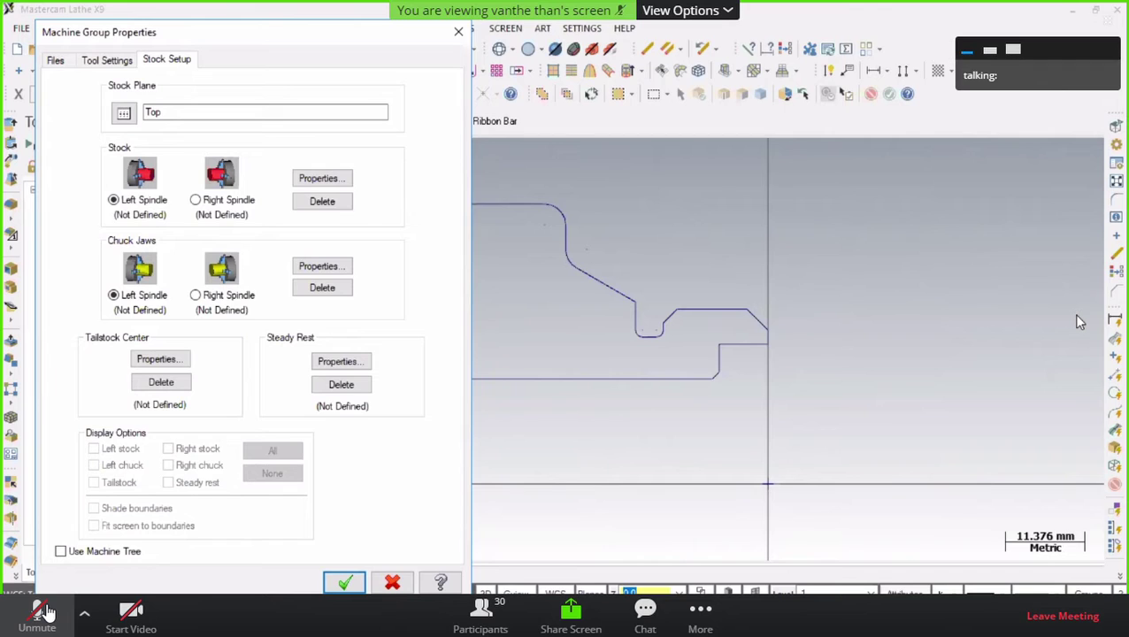
click(40, 613)
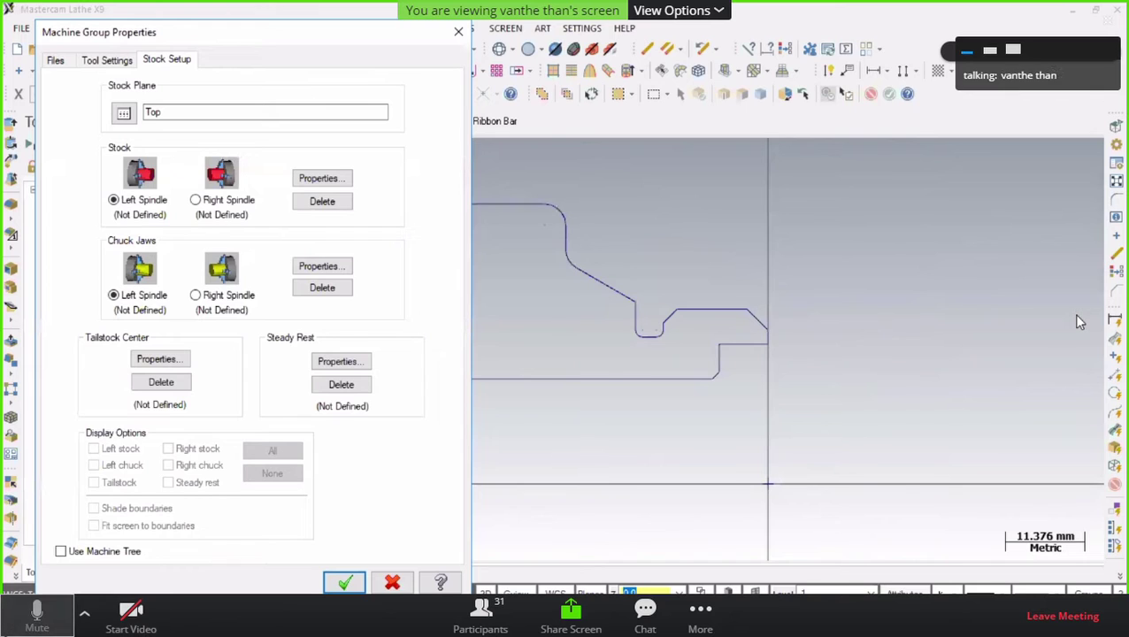
key(alt+a)
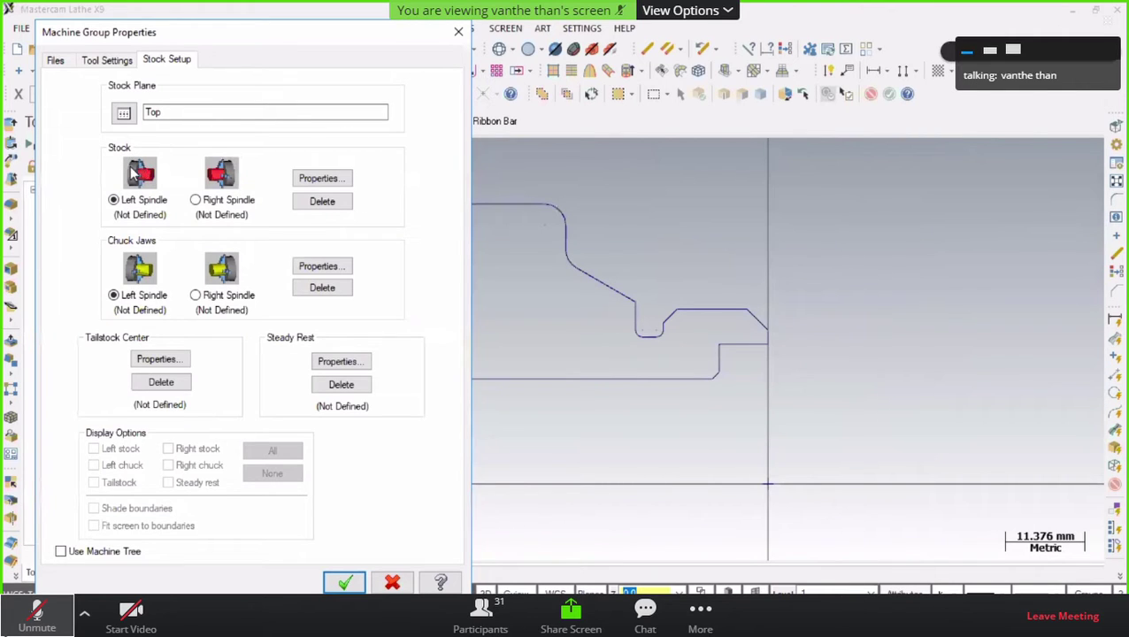
- Open the stock properties for the left spindle and choose Cylinder as the stock geometry
click(191, 200)
click(128, 202)
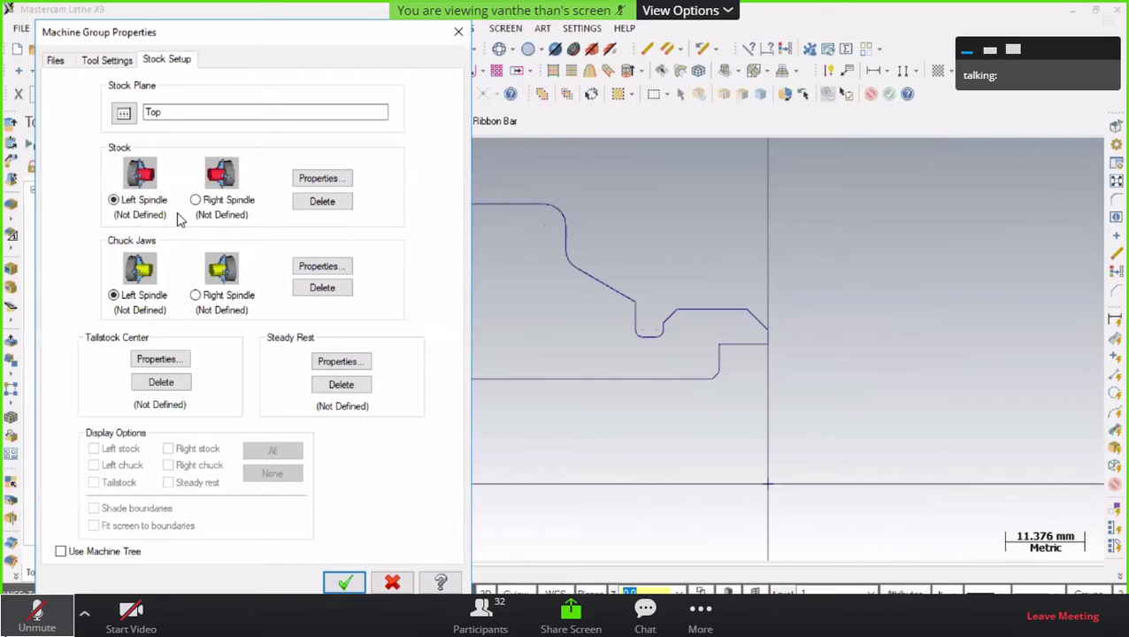
click(322, 184)
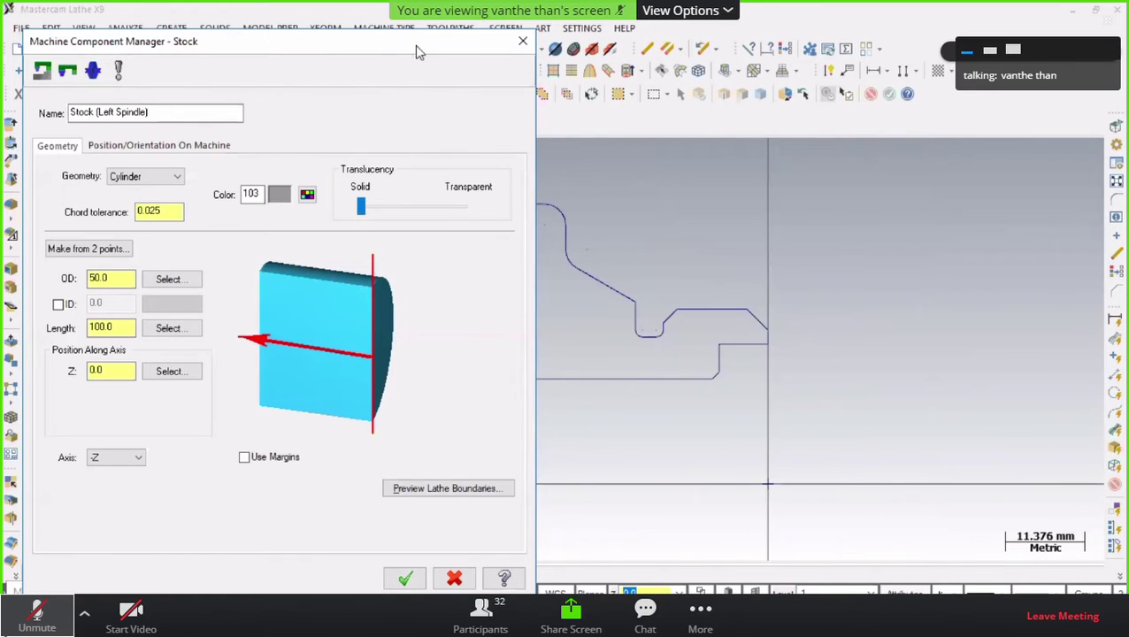
click(156, 177)
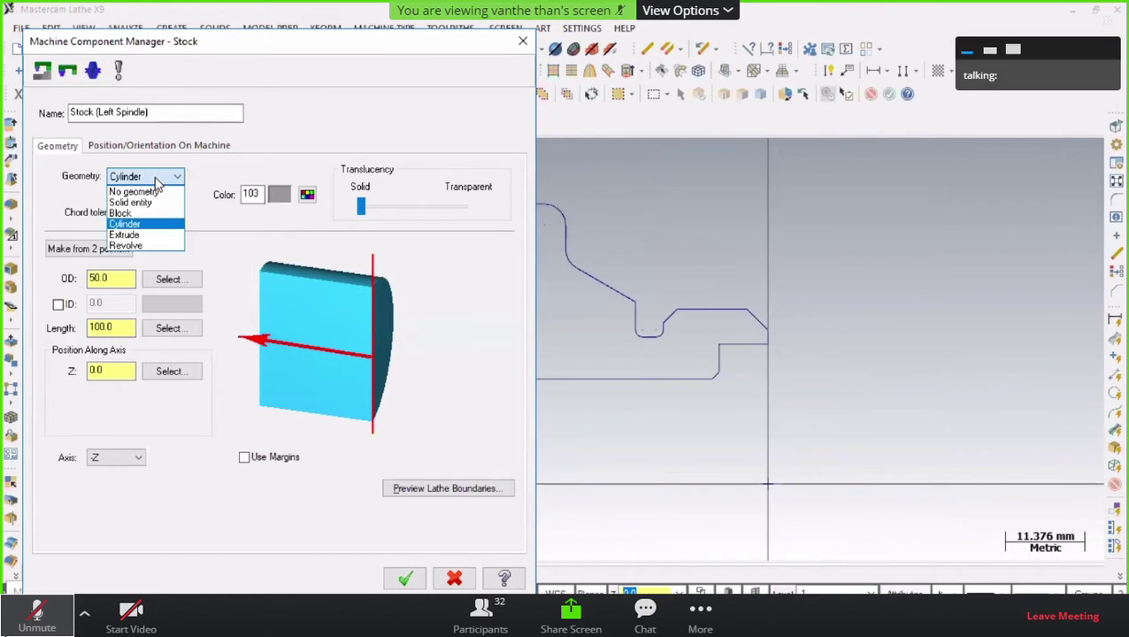
click(149, 224)
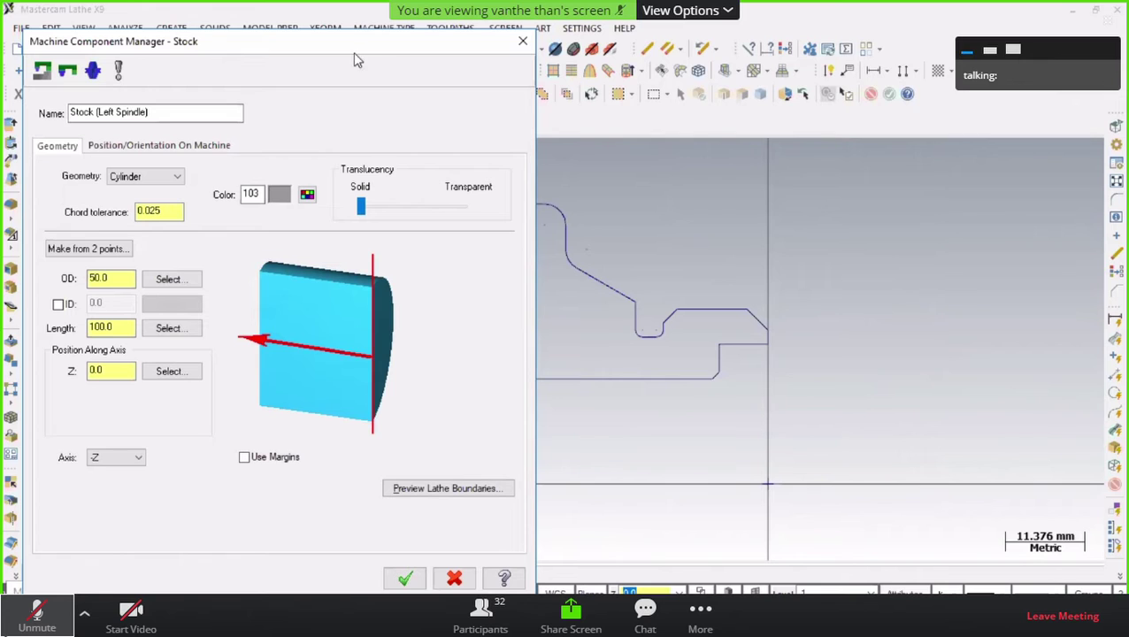
drag(355, 58, 354, 50)
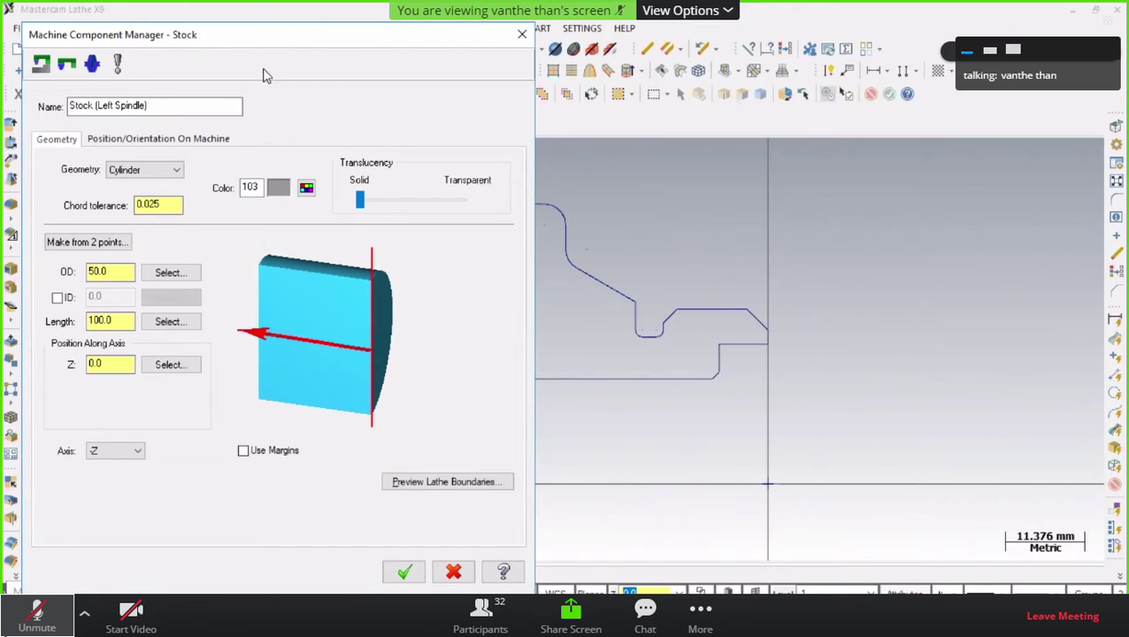
- Turn on the inner diameter (ID) option for the cylindrical stock
click(118, 273)
double_click(116, 275)
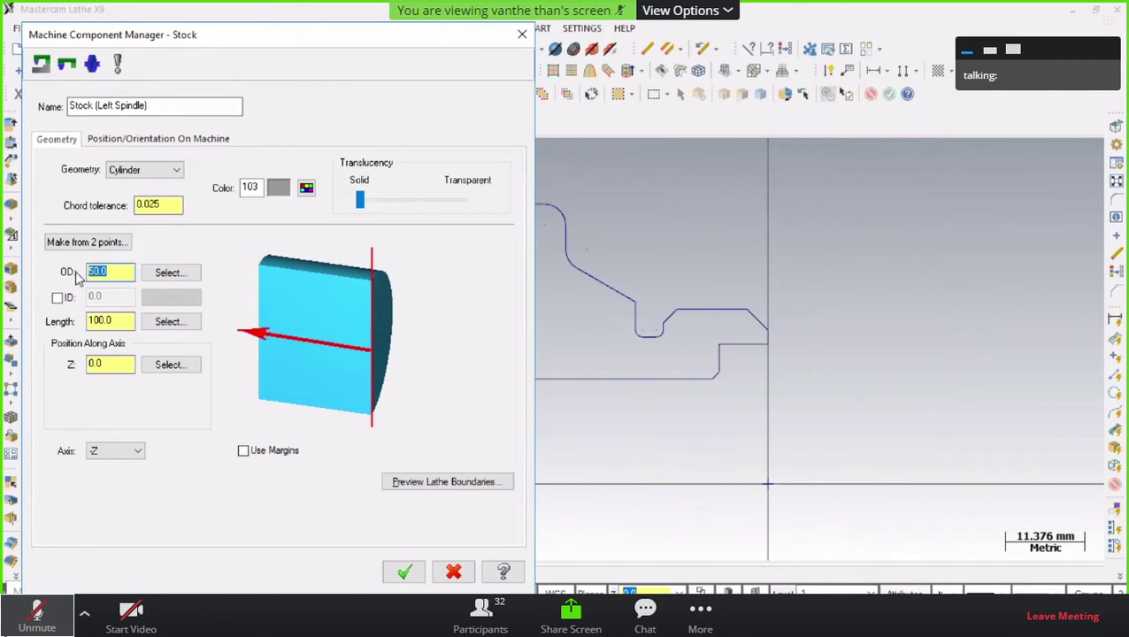
drag(115, 273, 87, 274)
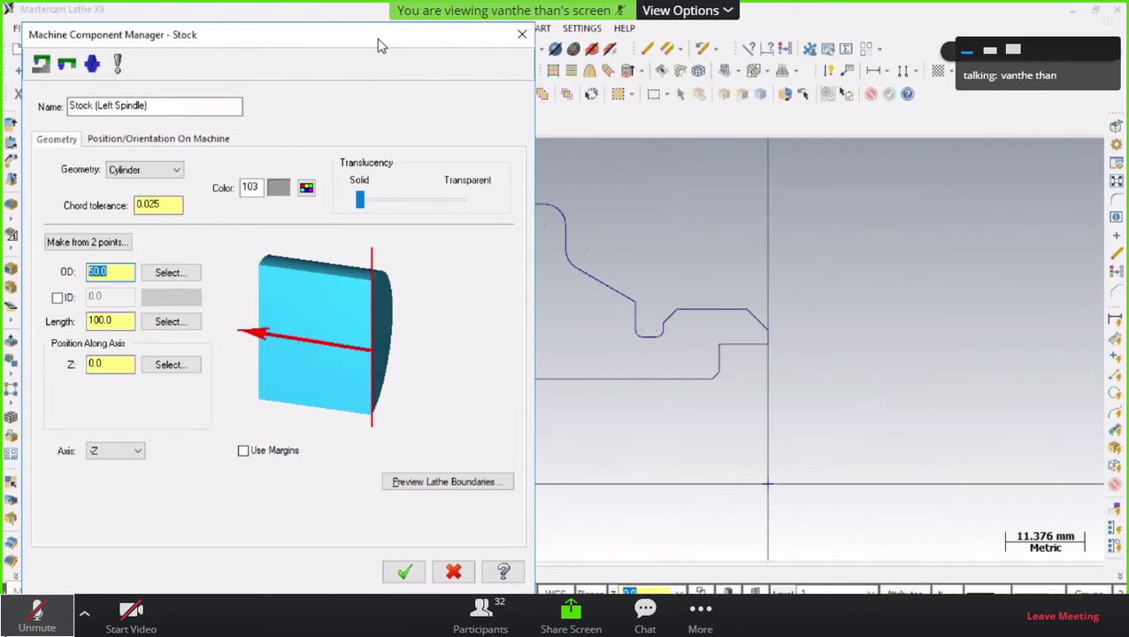
drag(376, 38, 329, 49)
click(9, 311)
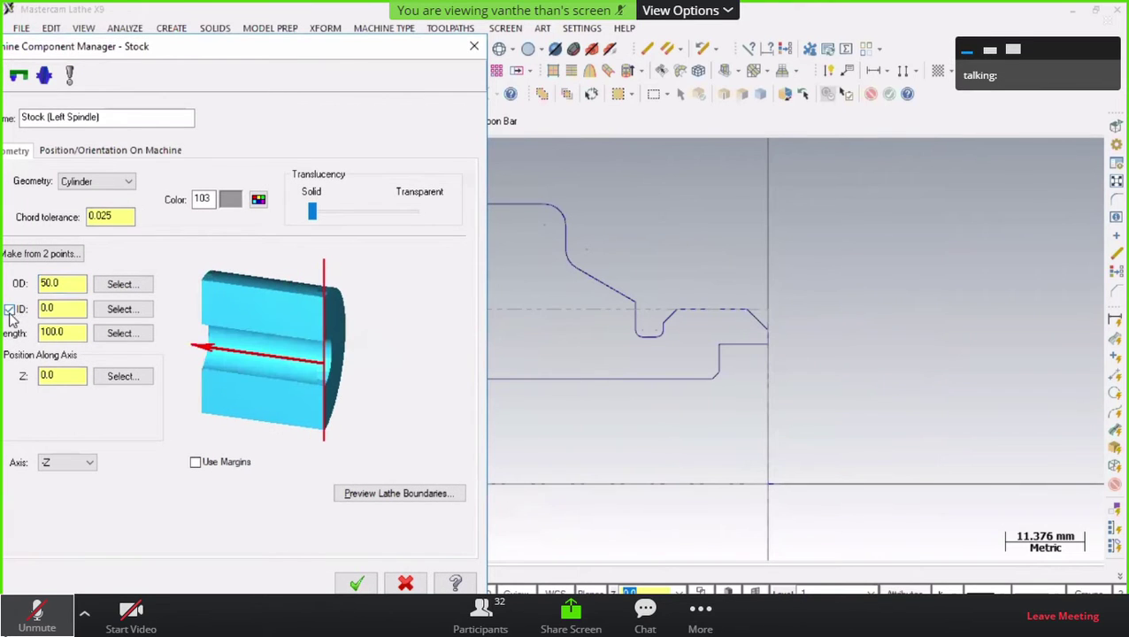
drag(279, 60, 343, 53)
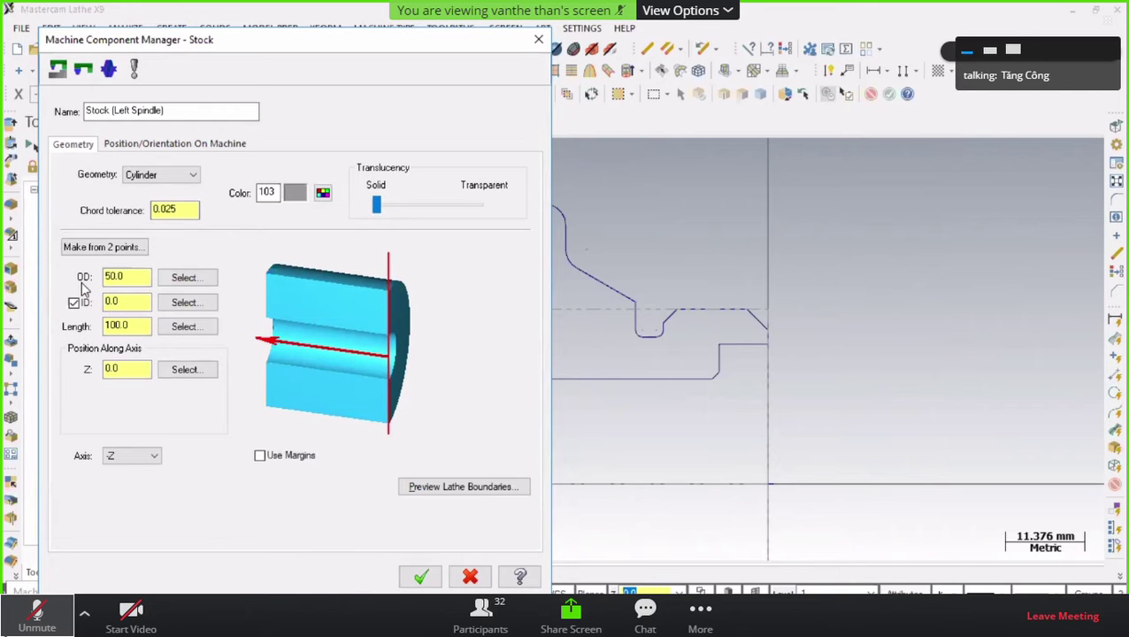
- Switch to a new Notepad document beside the stock dialog and write the line "OD: outside diameter"
key(super+s)
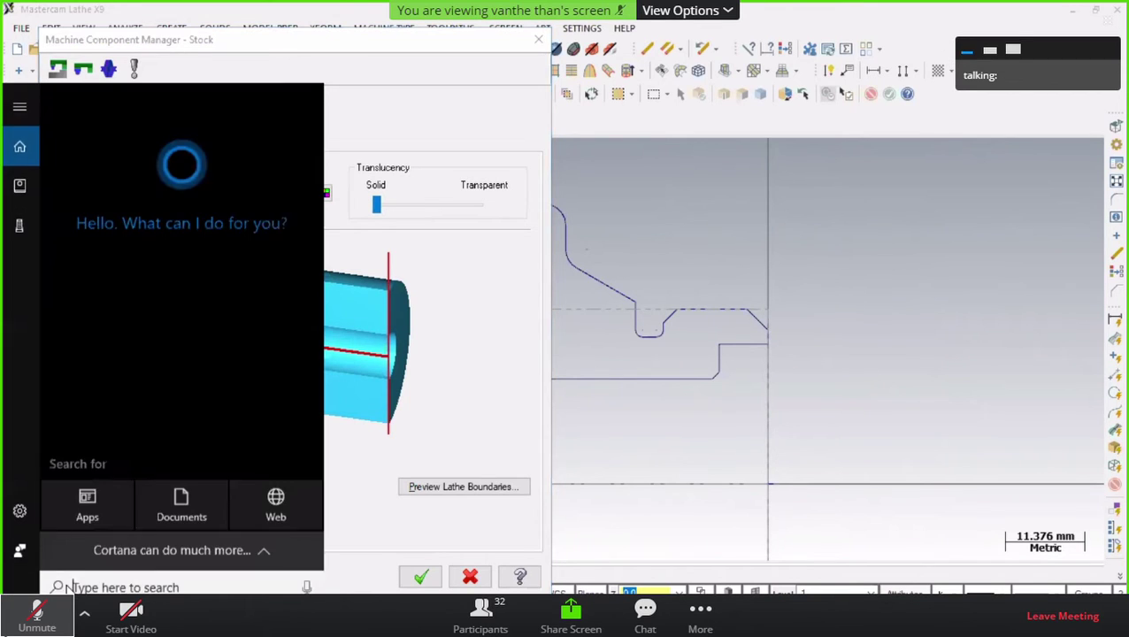
text(note)
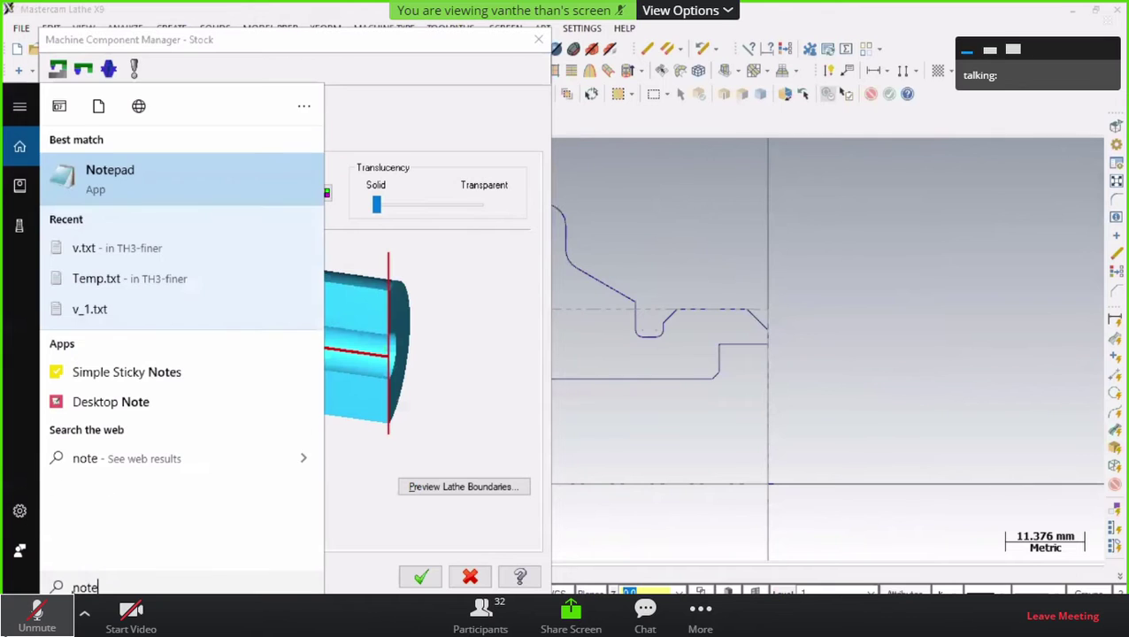
key(Escape)
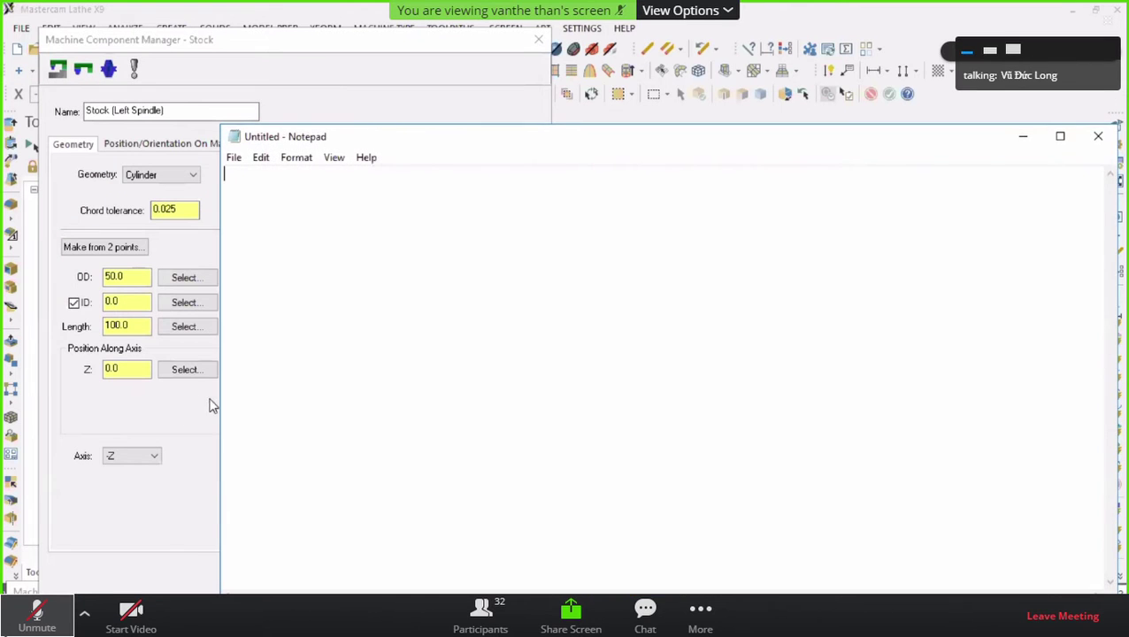
drag(216, 397, 660, 355)
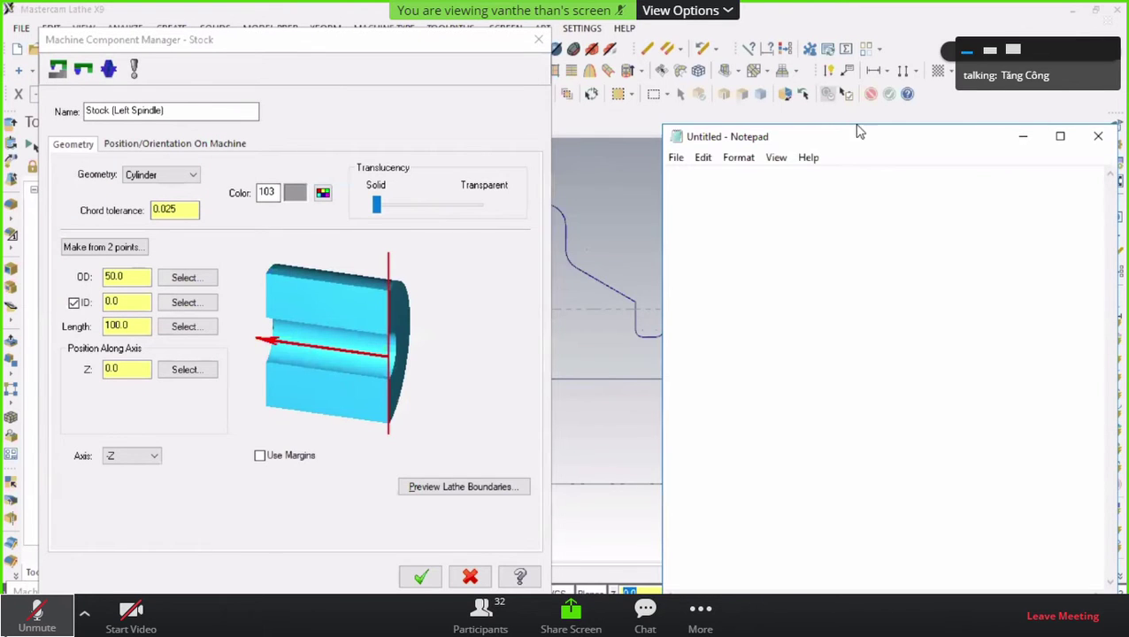
text(OD)
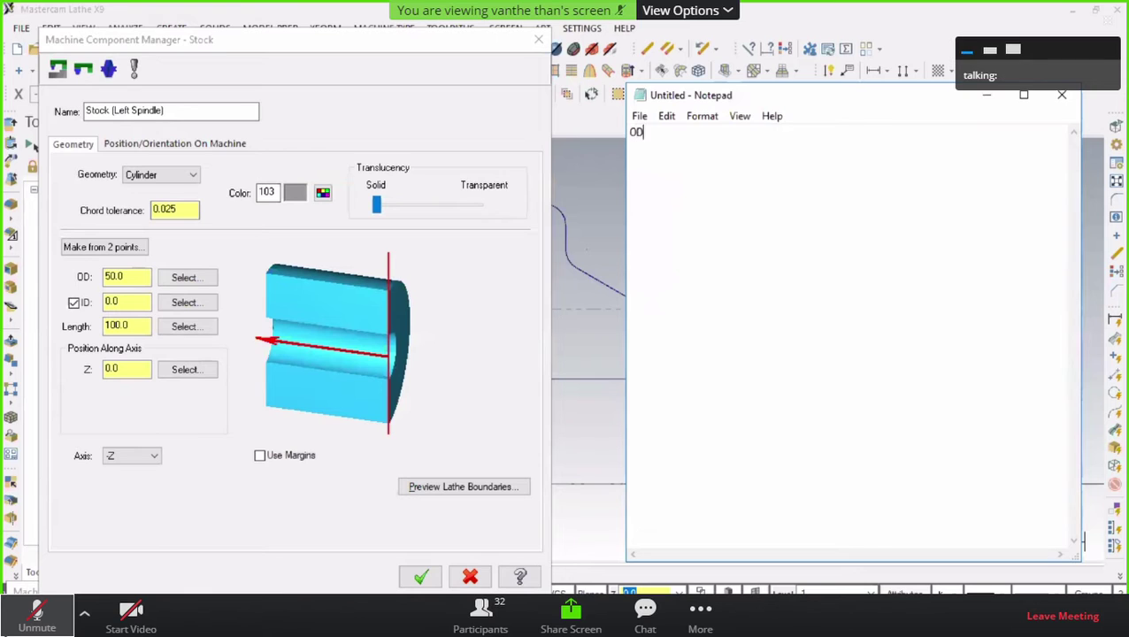
text(: outside di)
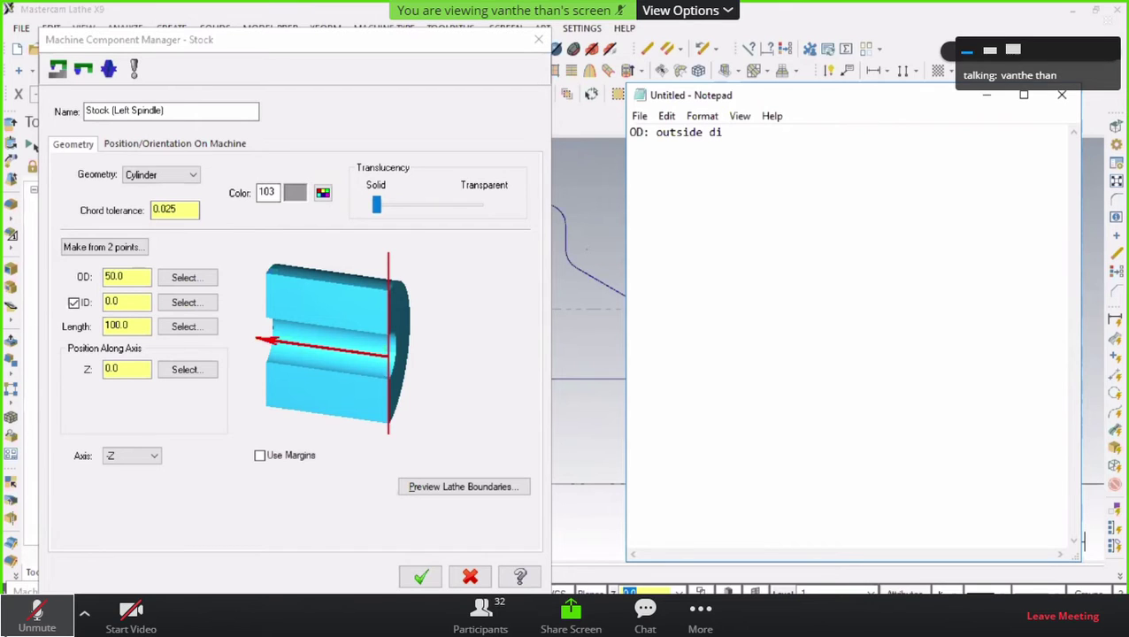
text(ameter)
key(Return)
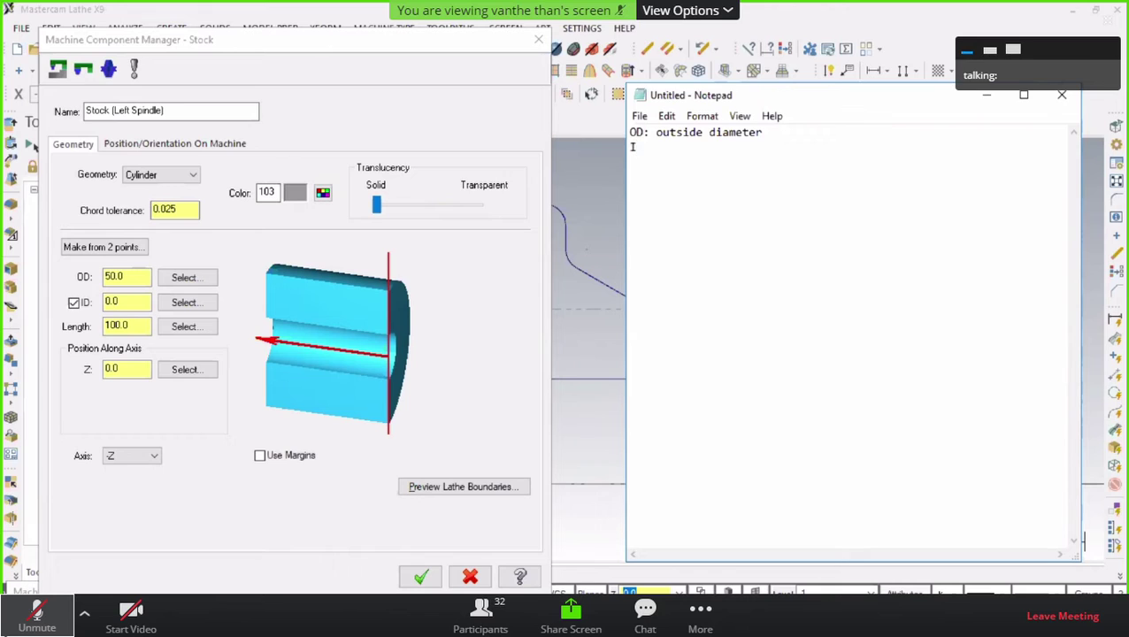
- Add the line "ID: inside diameter" to the note, highlight part of the OD line and minimize Notepad
text(ID: in)
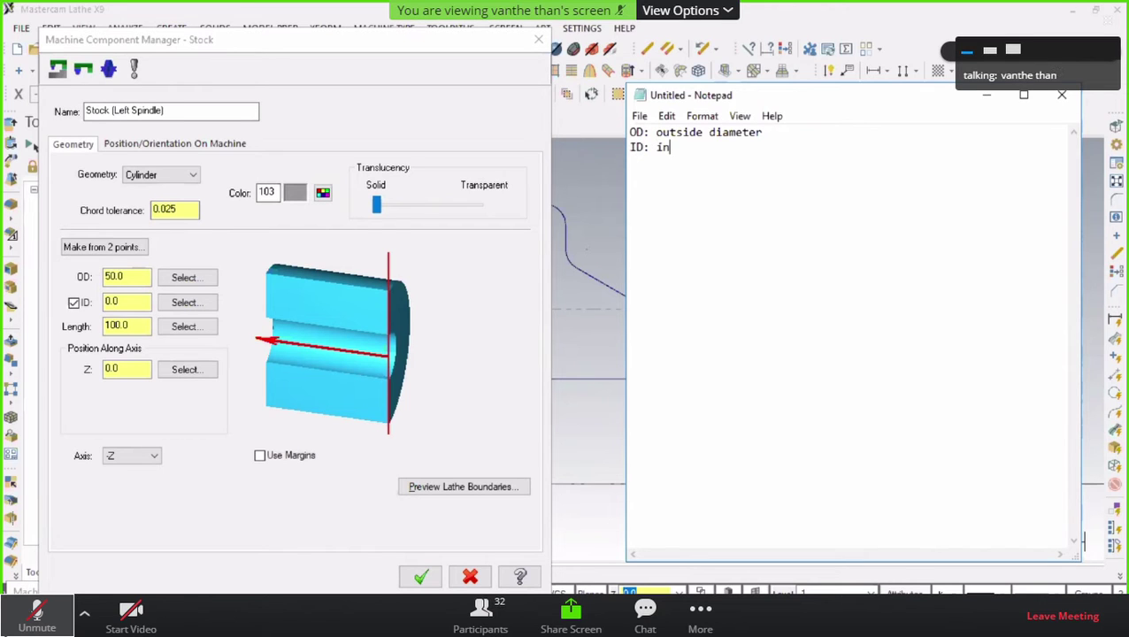
text(side diamte)
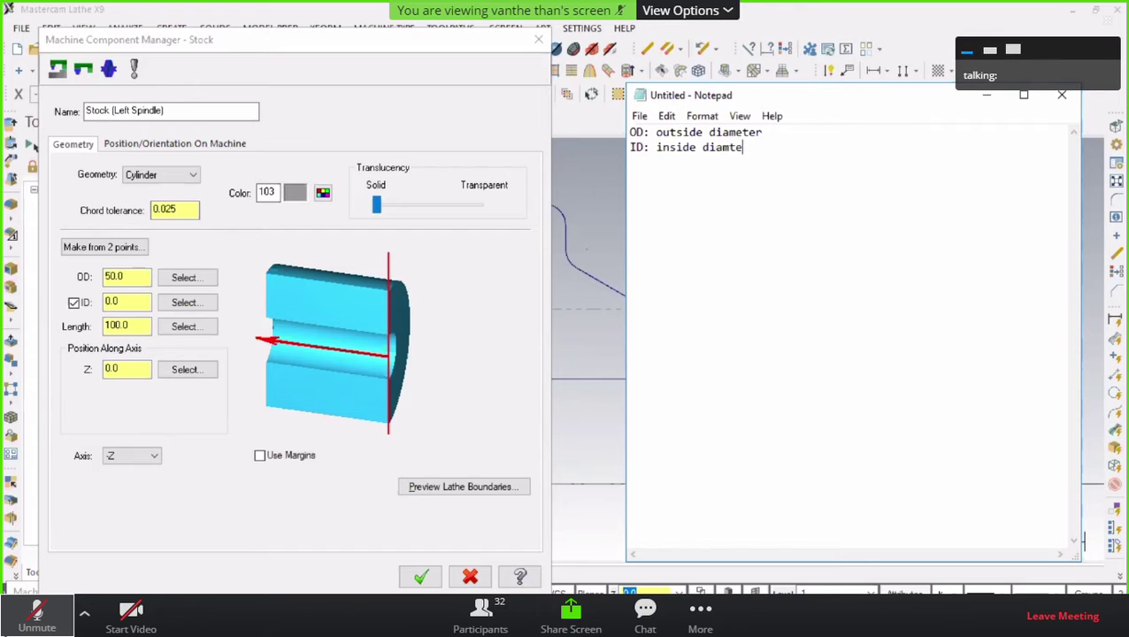
key(BackSpace)
key(BackSpace)
text(eter)
drag(655, 132, 715, 132)
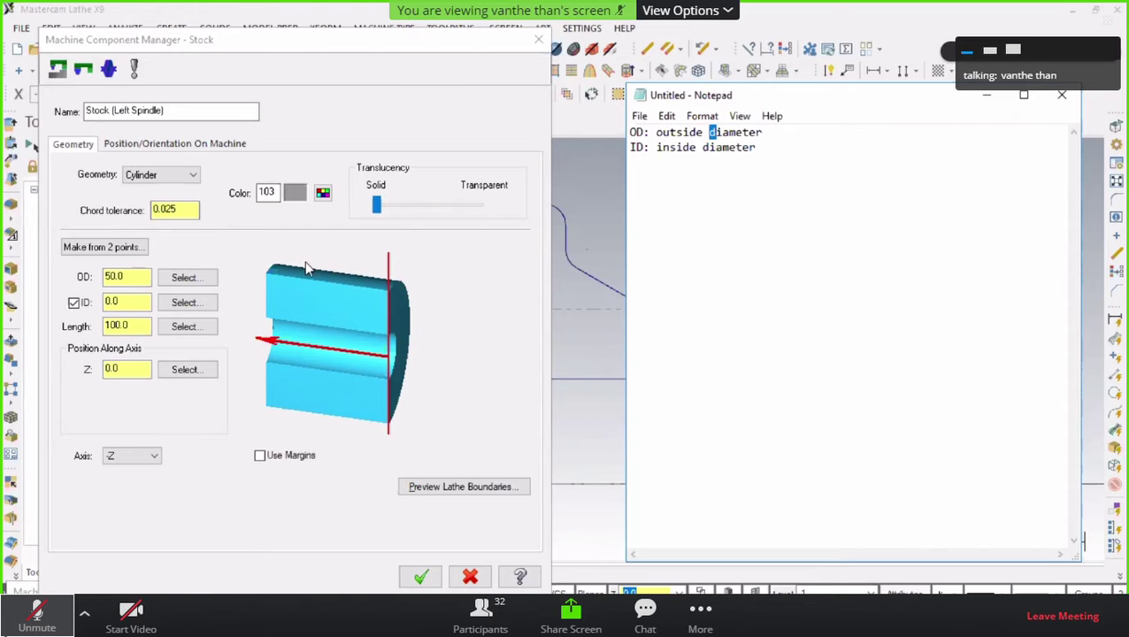
click(988, 100)
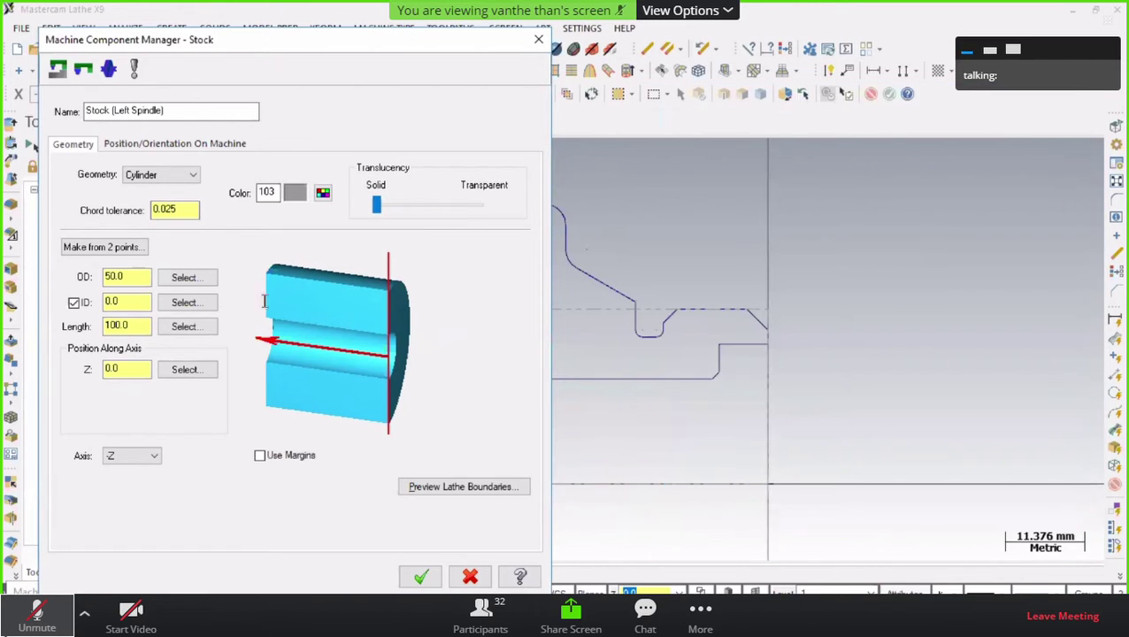
- Turn off the stock's inner diameter option and show the BÀI 1 part drawing in Foxit PhantomPDF beside the stock dialog
click(74, 302)
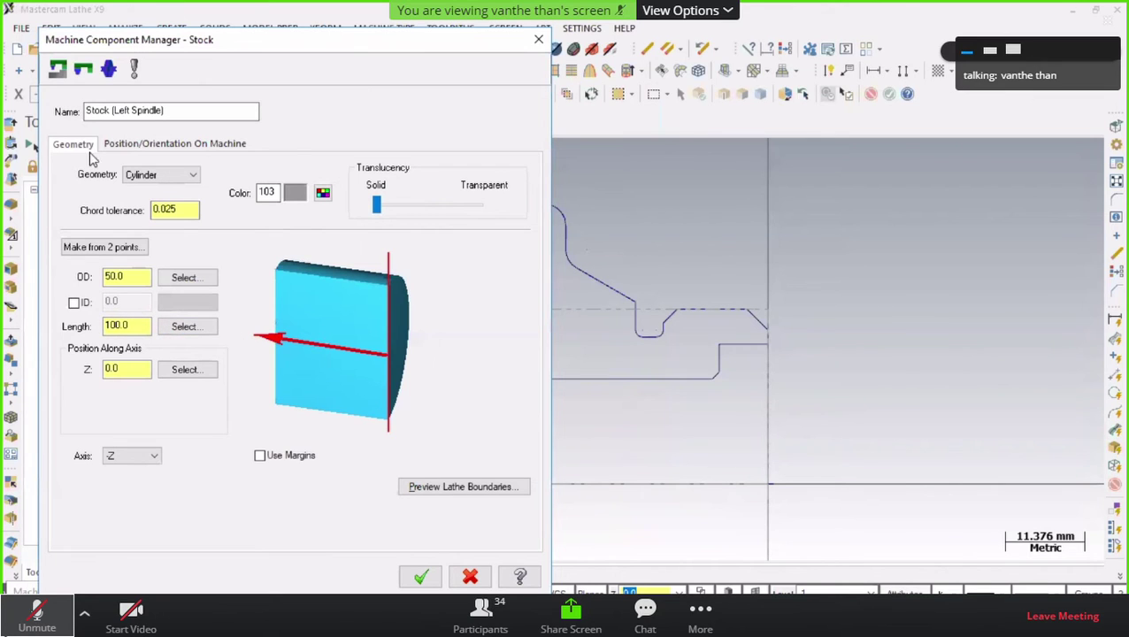
double_click(138, 275)
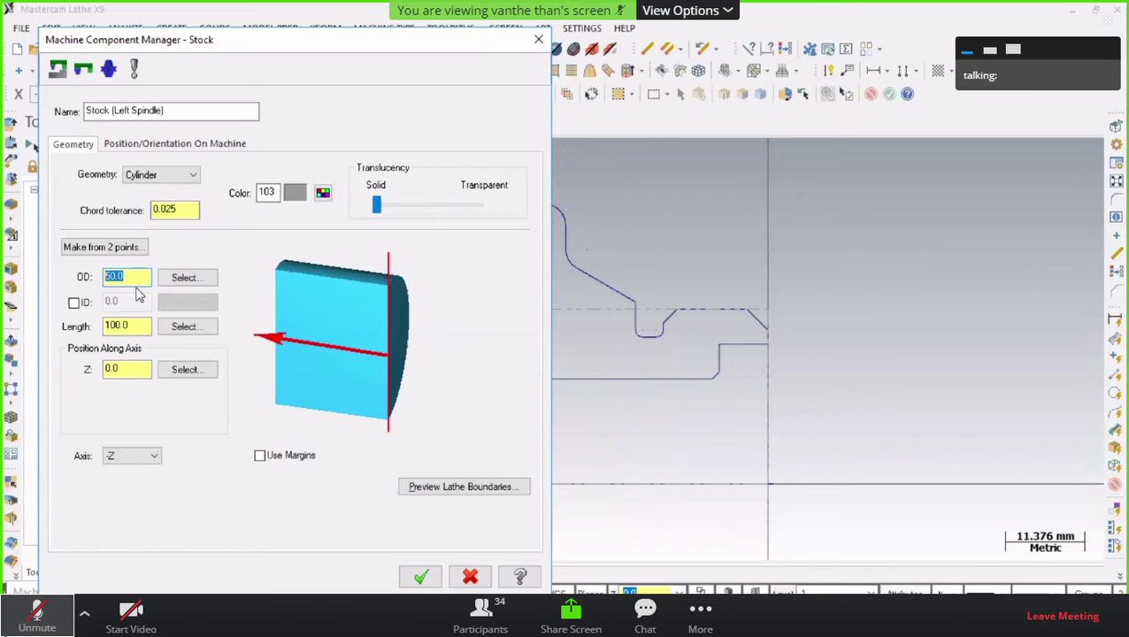
key(alt+Tab)
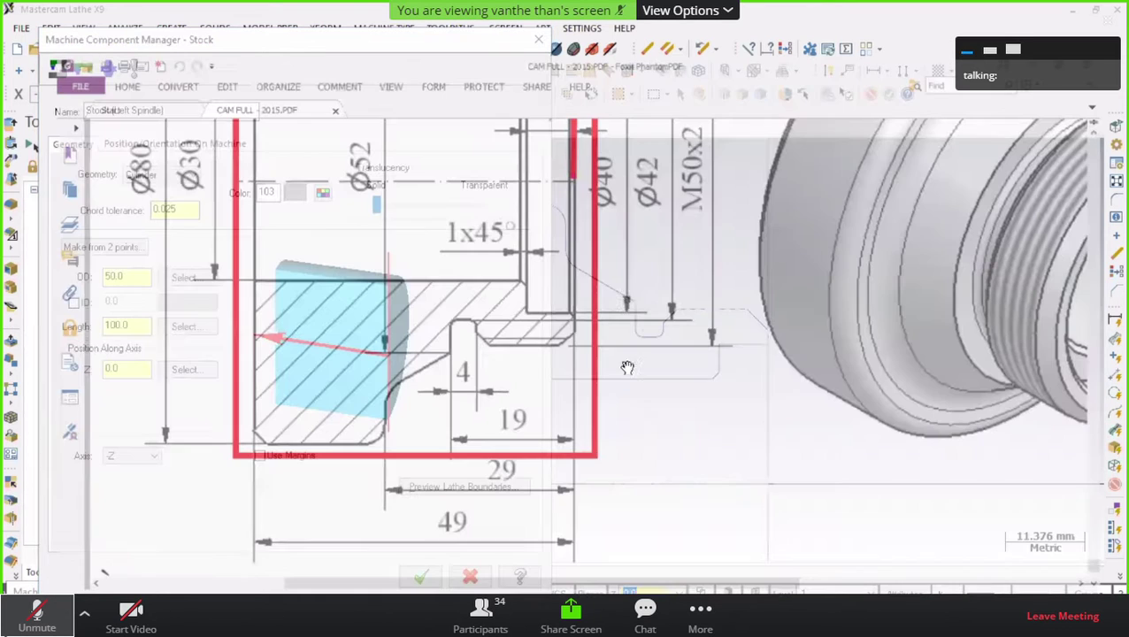
key(ctrl+minus)
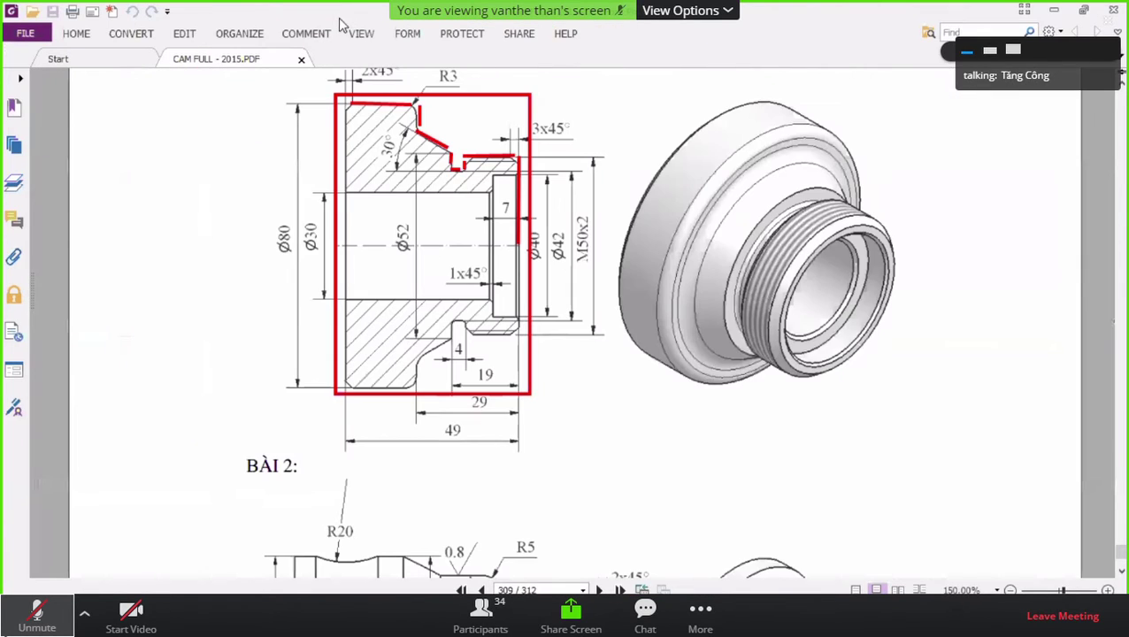
double_click(325, 17)
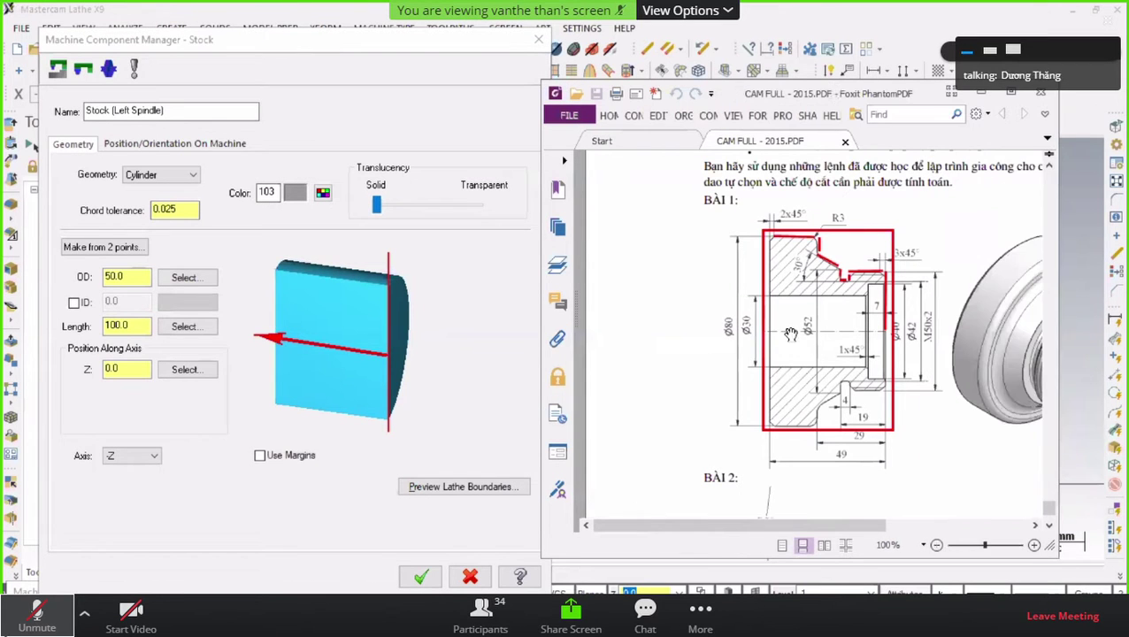
drag(940, 336, 1058, 336)
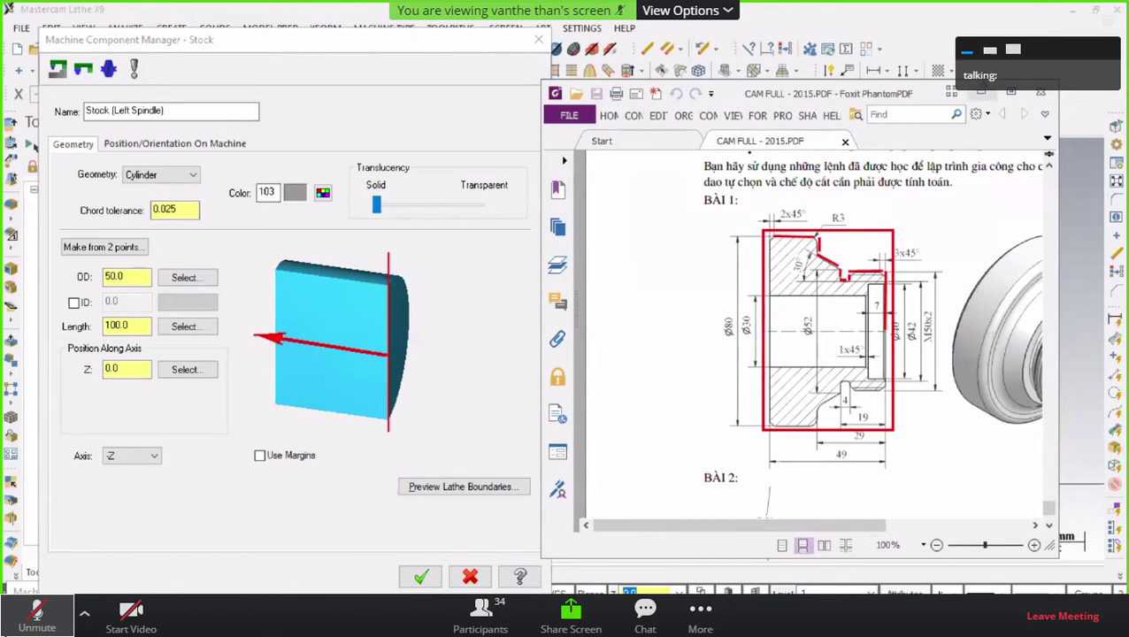
- Set the outside diameter (OD) of the cylindrical stock to 83 mm
click(353, 270)
click(112, 275)
double_click(113, 276)
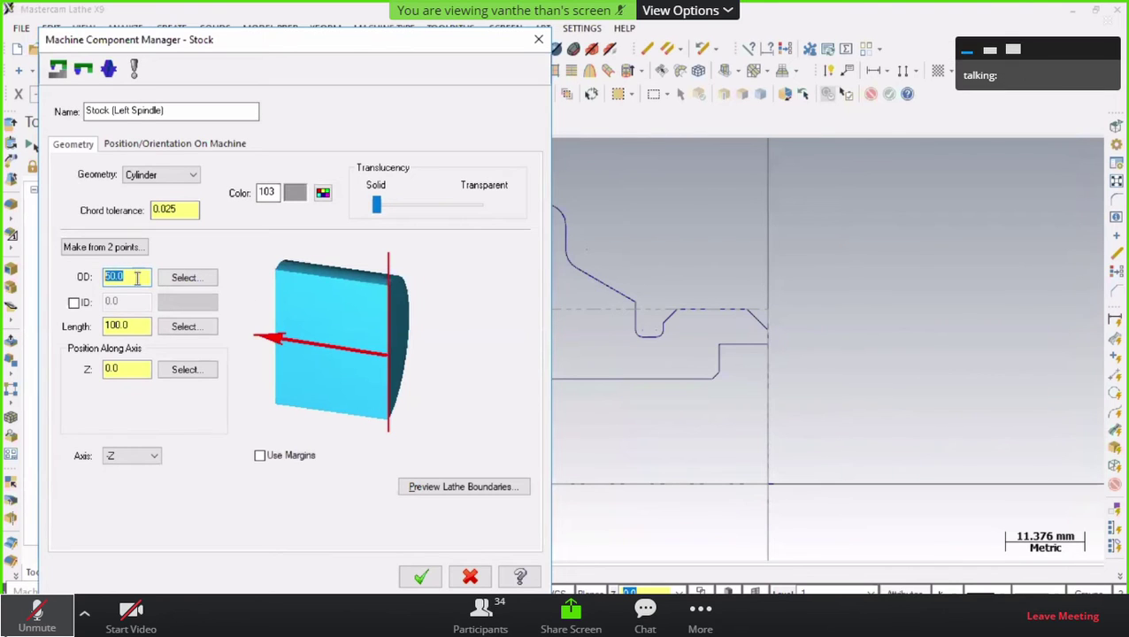
text(80)
double_click(121, 279)
click(147, 327)
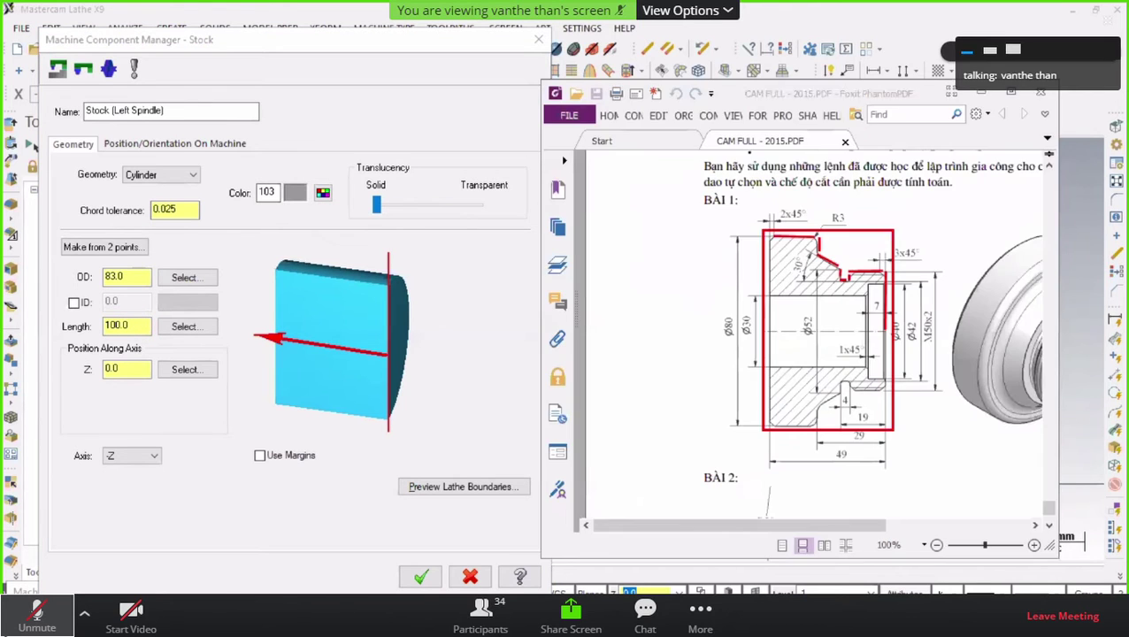
- Set the length of the cylindrical stock to 52 mm
click(134, 372)
double_click(124, 326)
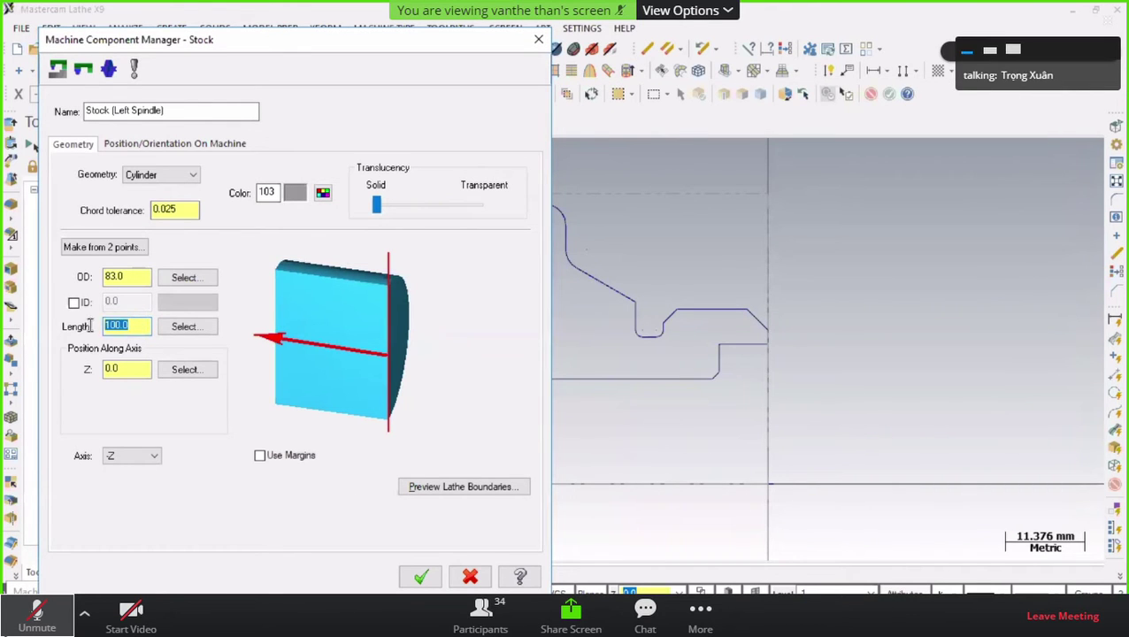
text(55)
click(124, 370)
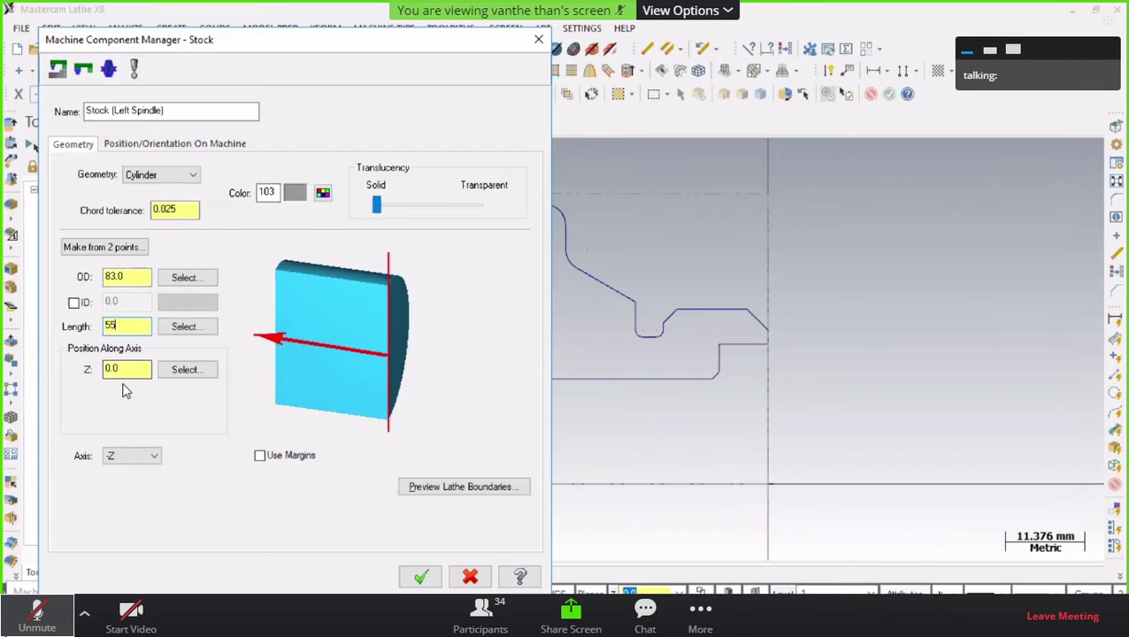
click(124, 327)
double_click(124, 326)
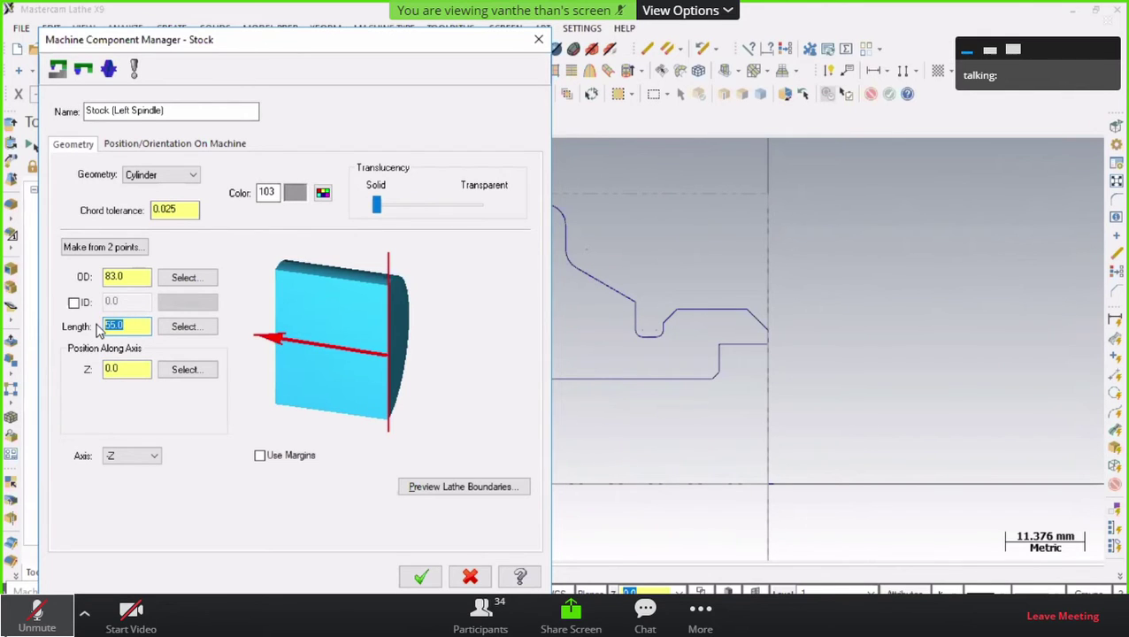
text(52)
- Set the stock's Z position along the axis to 0.0 and accept the stock definition
click(142, 370)
double_click(139, 372)
text(0.0)
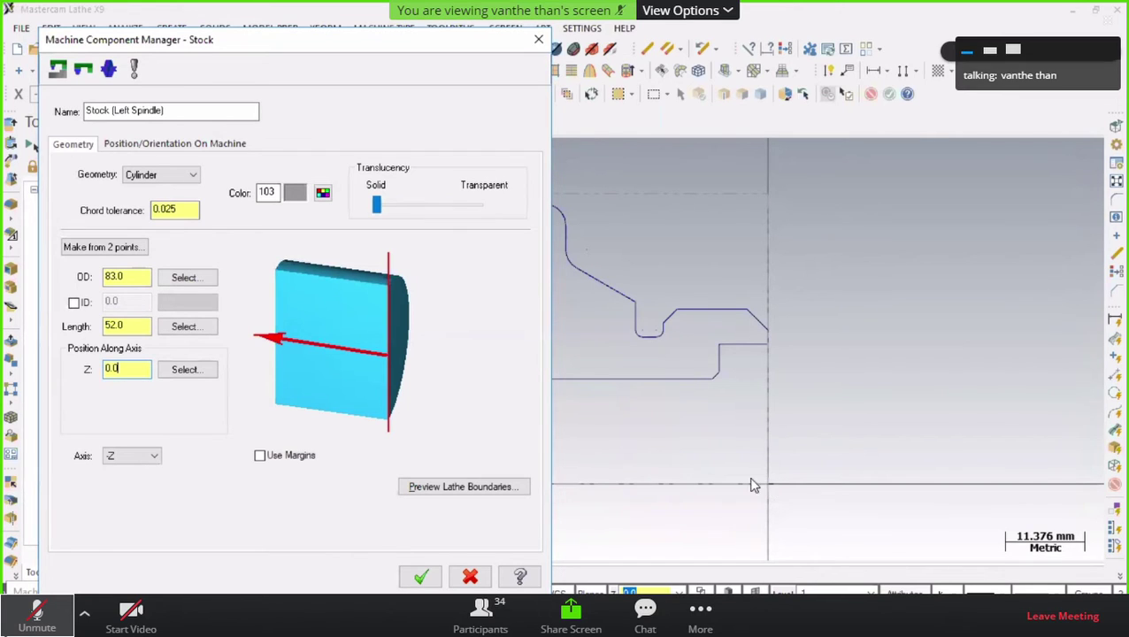
click(422, 577)
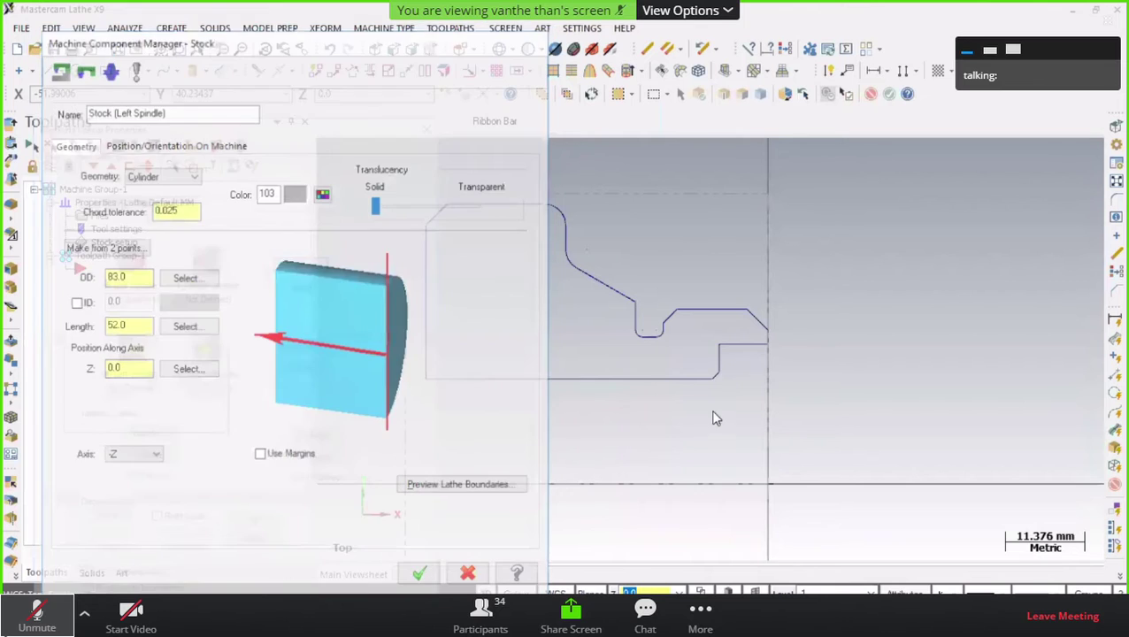
- Accept the machine group's stock setup and check the whole stock boundary around the part profile
click(345, 581)
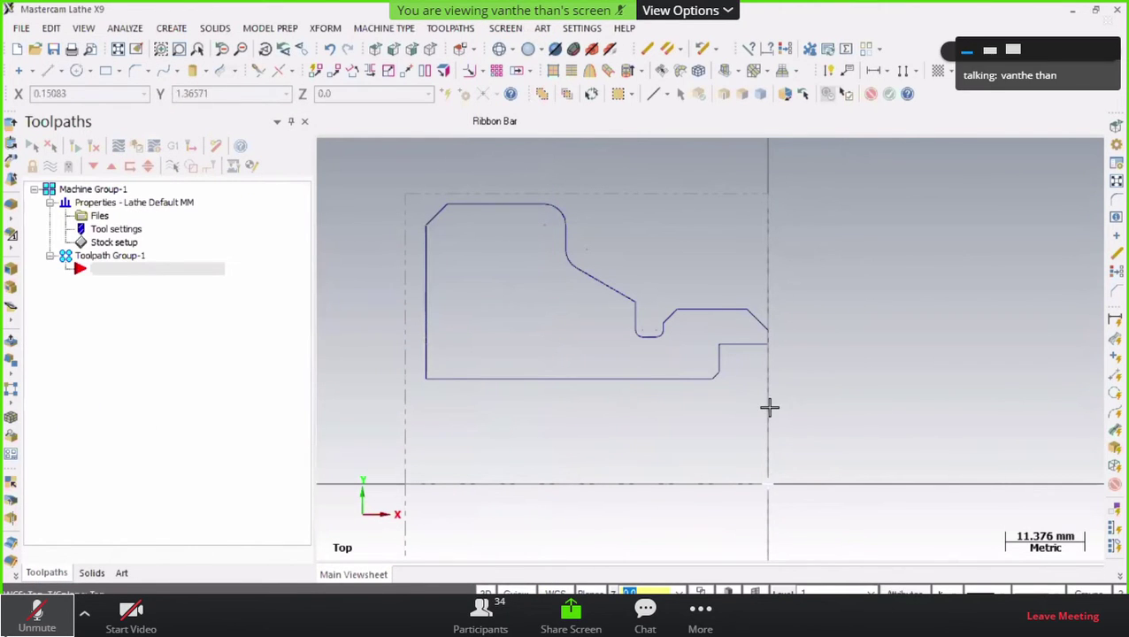
scroll(733, 376, down, 1)
scroll(741, 364, down, 3)
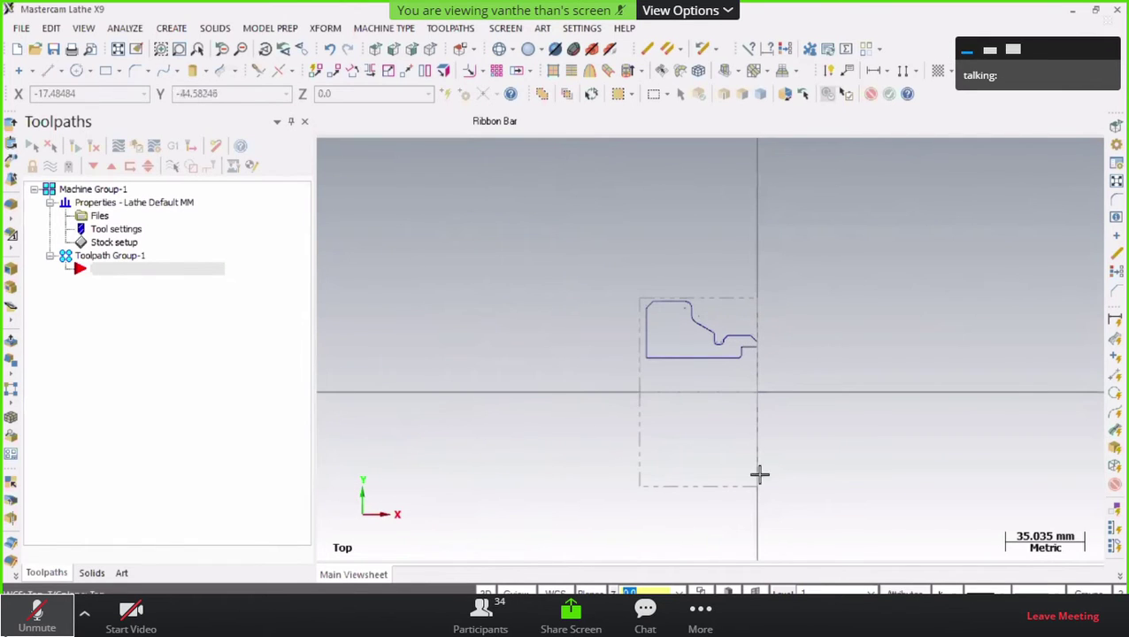
scroll(779, 371, up, 2)
scroll(780, 370, down, 1)
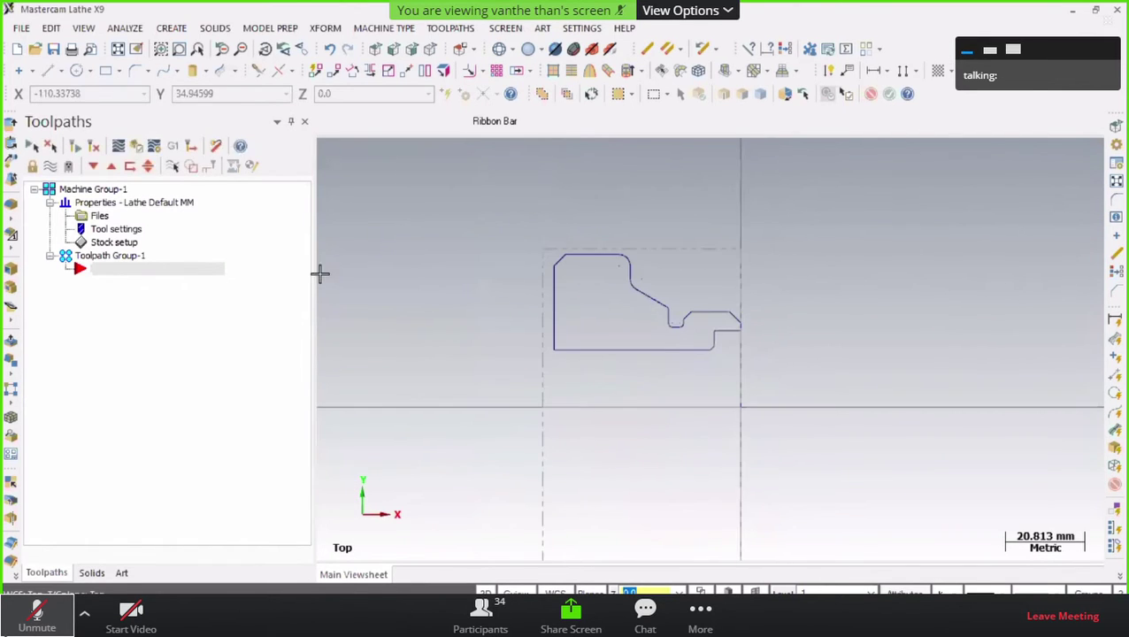
- Reopen the left-spindle stock properties and define the cylinder from two points: the stock boundary's upper-left corner and the origin
click(113, 251)
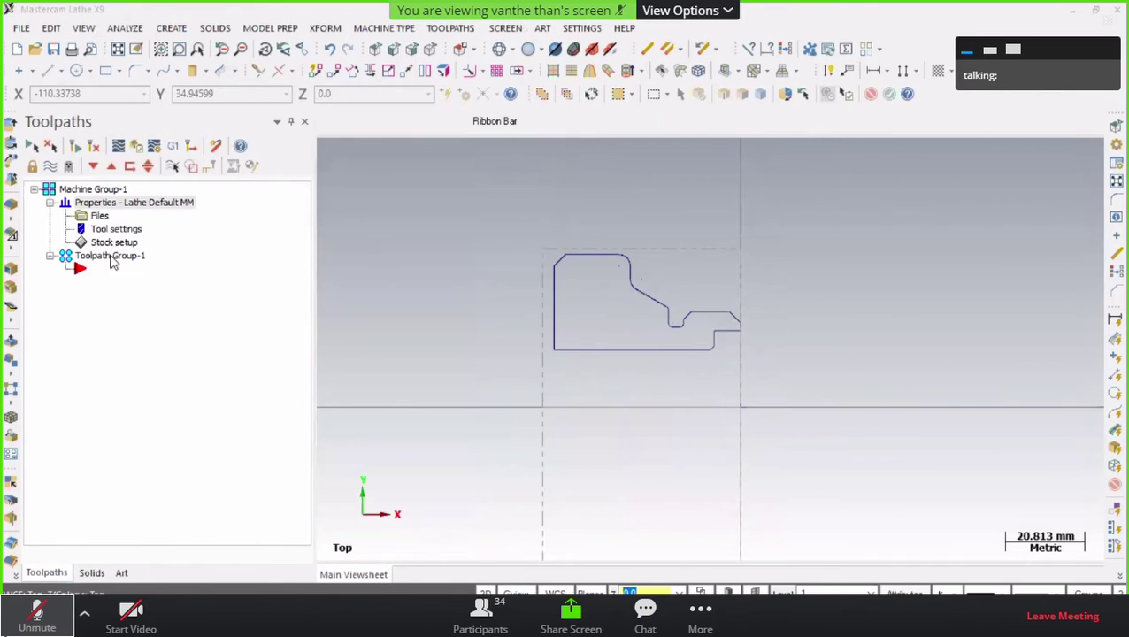
click(110, 244)
click(327, 179)
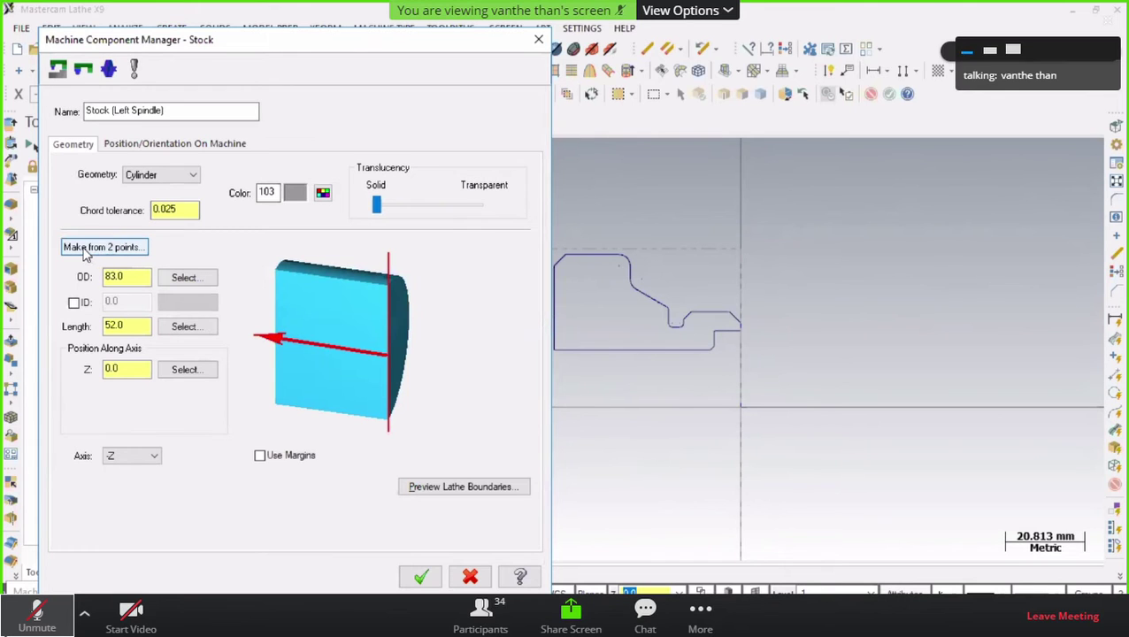
click(85, 253)
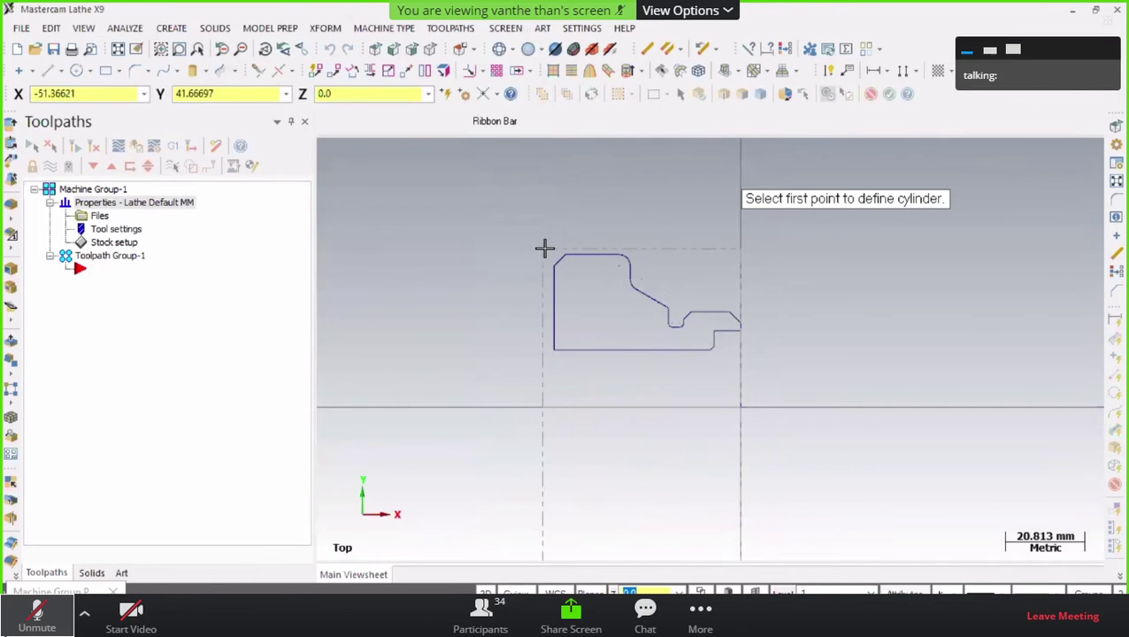
click(544, 247)
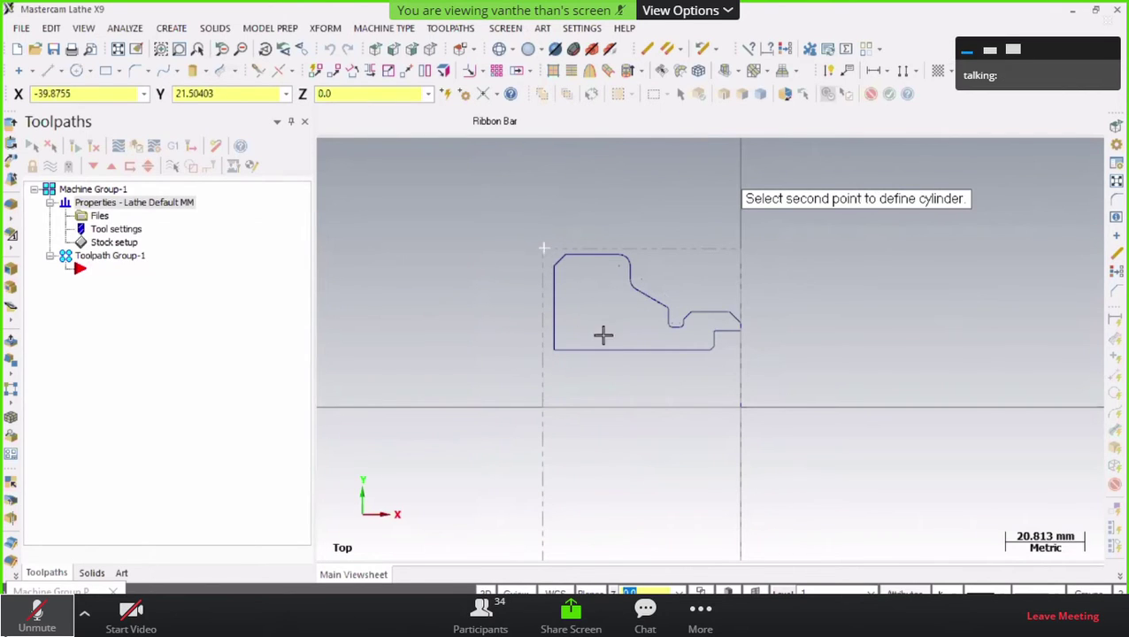
click(741, 408)
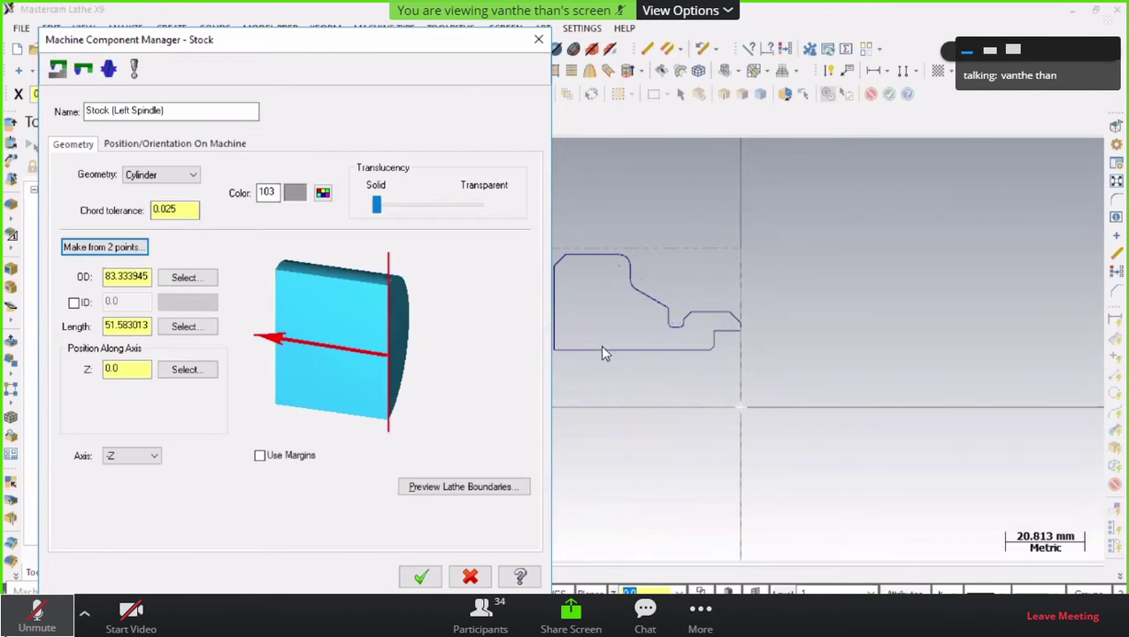
- Set the stock cylinder's OD to 83.0 and its length to 52.0, and accept the stock definition
click(132, 278)
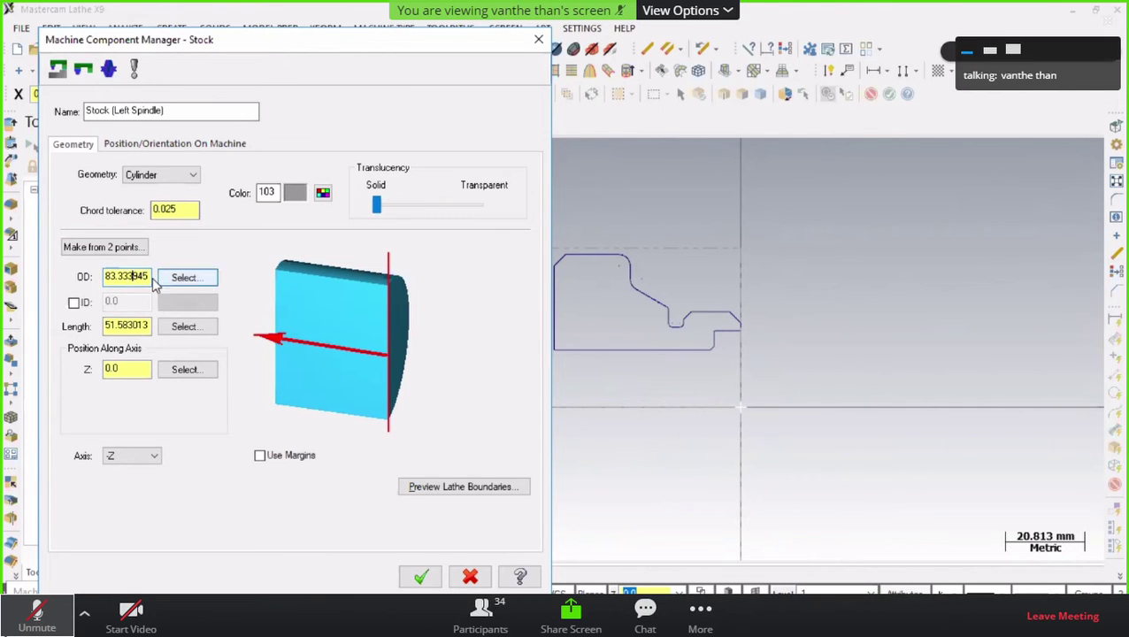
drag(150, 277, 87, 275)
text(83.0)
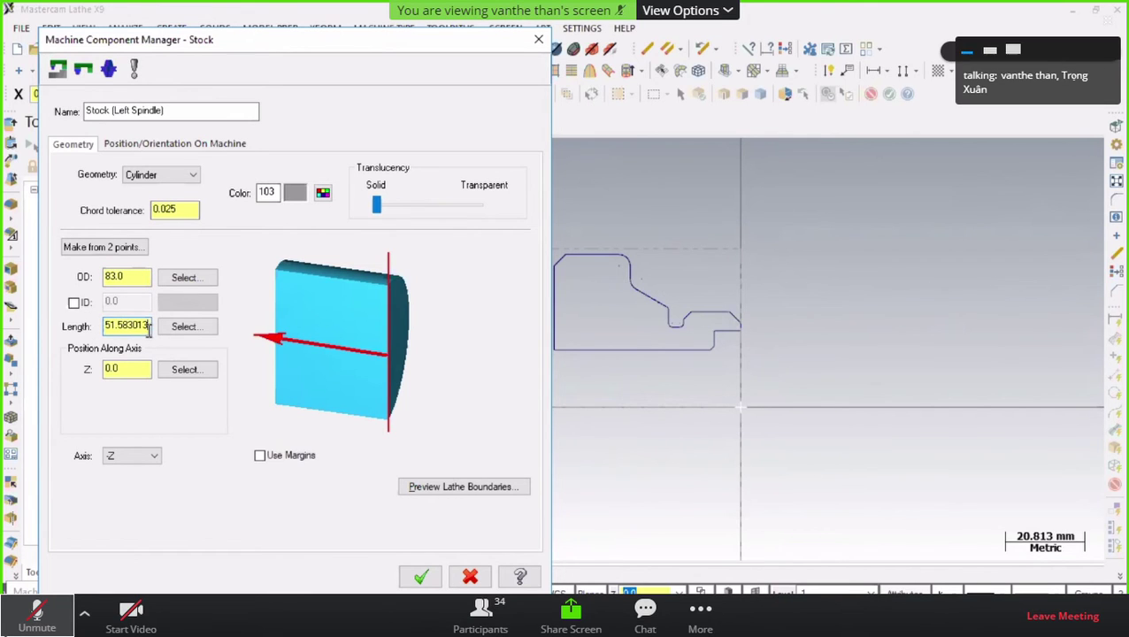
drag(148, 327, 82, 329)
text(52.0)
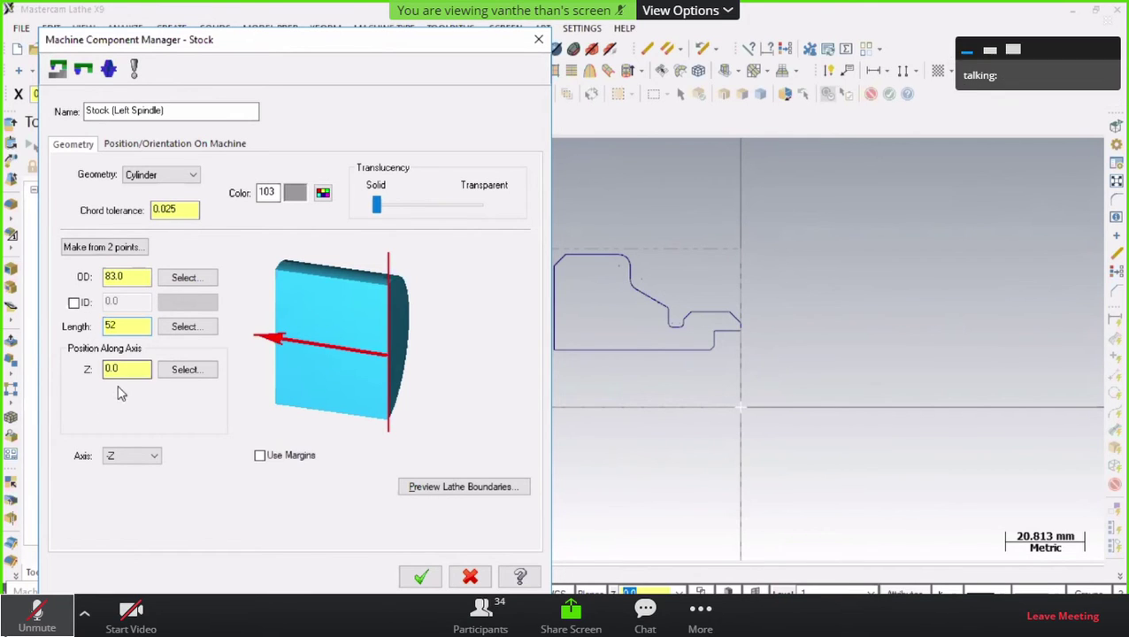
click(421, 578)
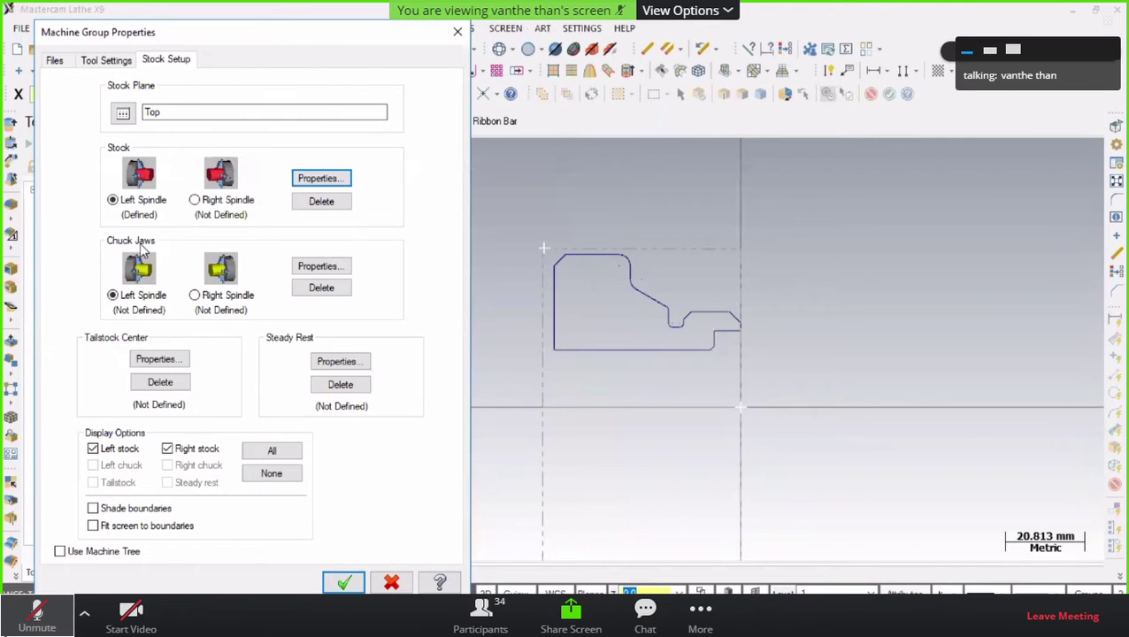
- Switch to the Notepad notes on OD and ID and enlarge their font size to 20
click(592, 591)
click(776, 134)
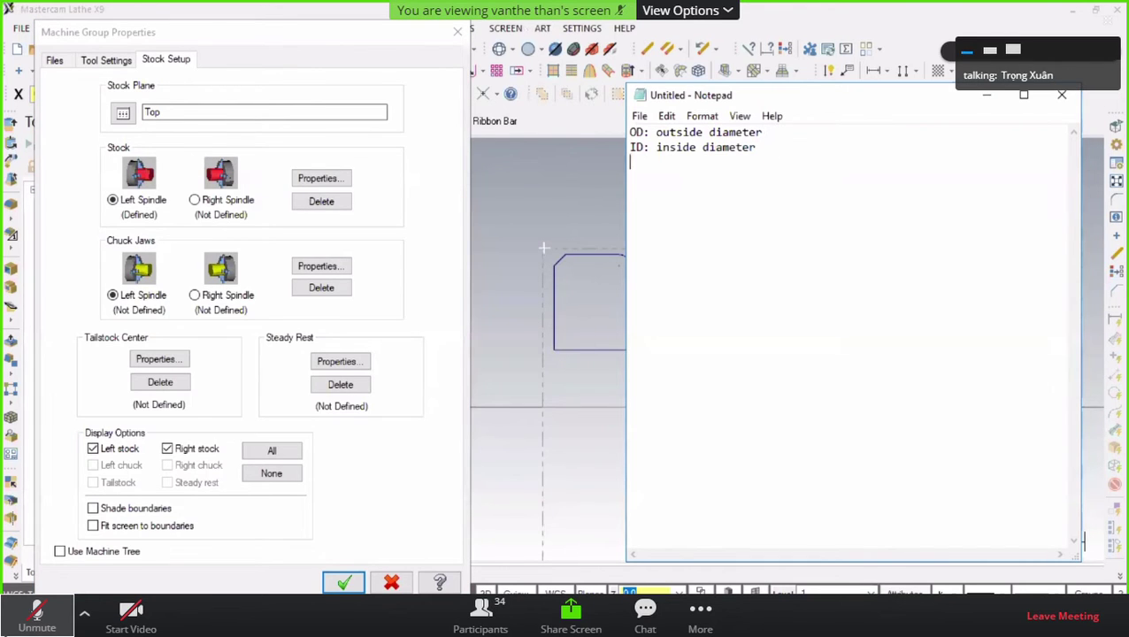
drag(764, 149, 642, 143)
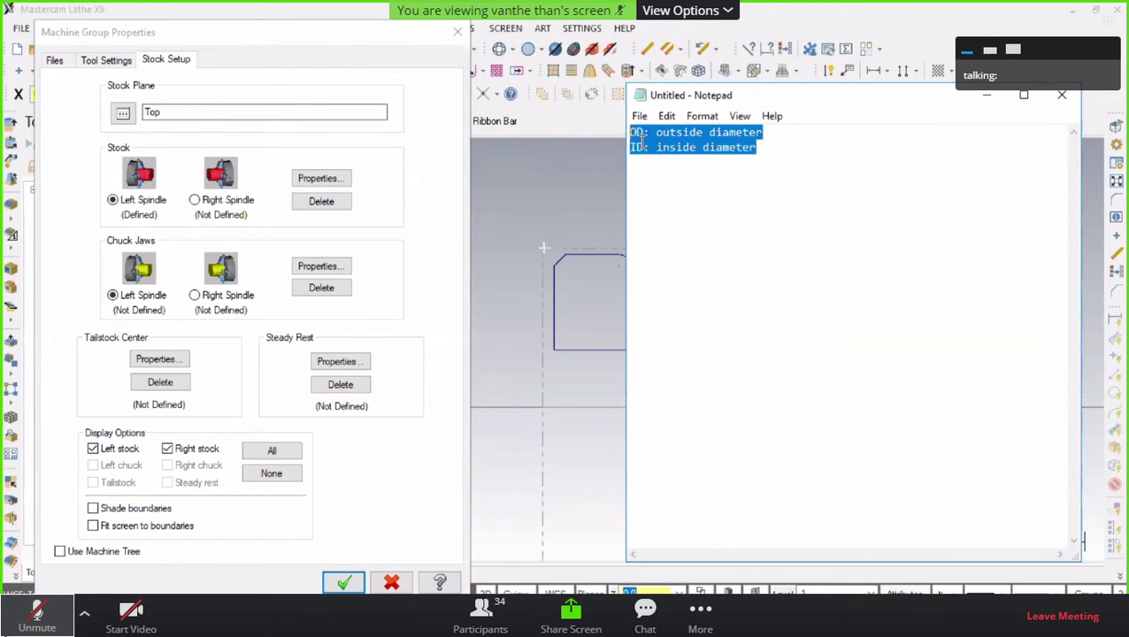
click(702, 116)
click(717, 153)
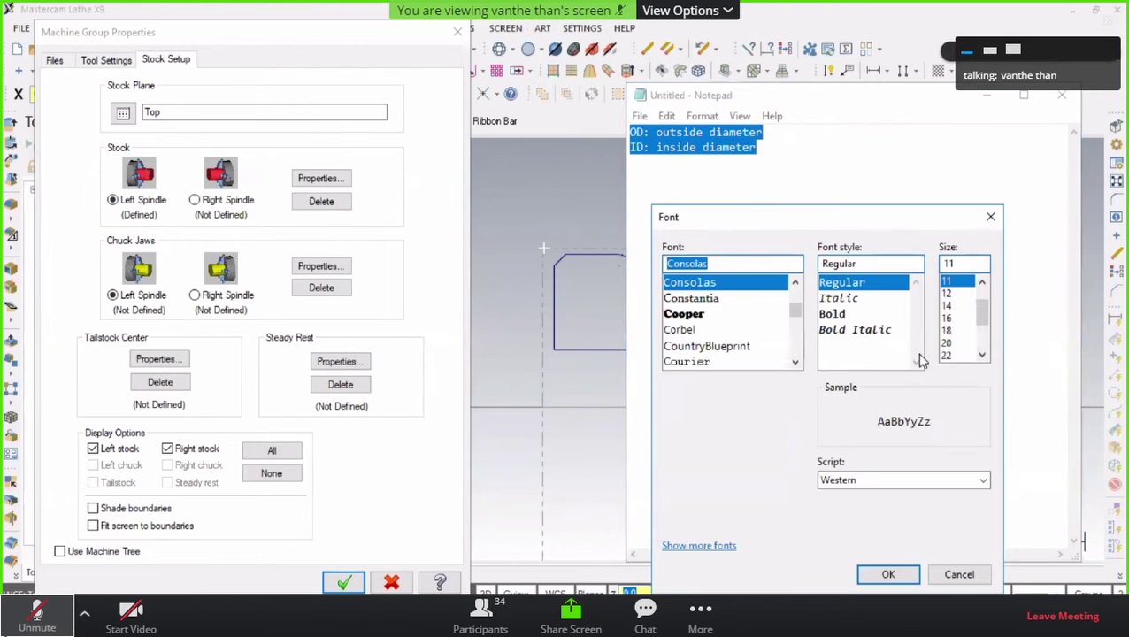
click(946, 342)
click(847, 174)
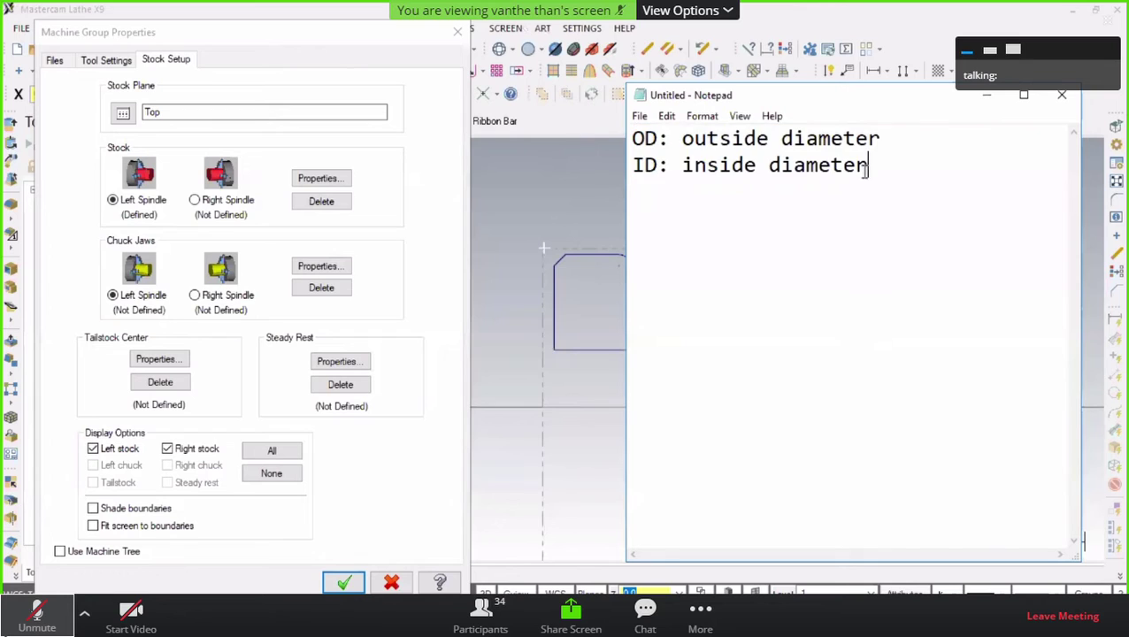
- Add the line "chuck: mâm cặp" below the ID entry in the notes
key(Return)
text(ch)
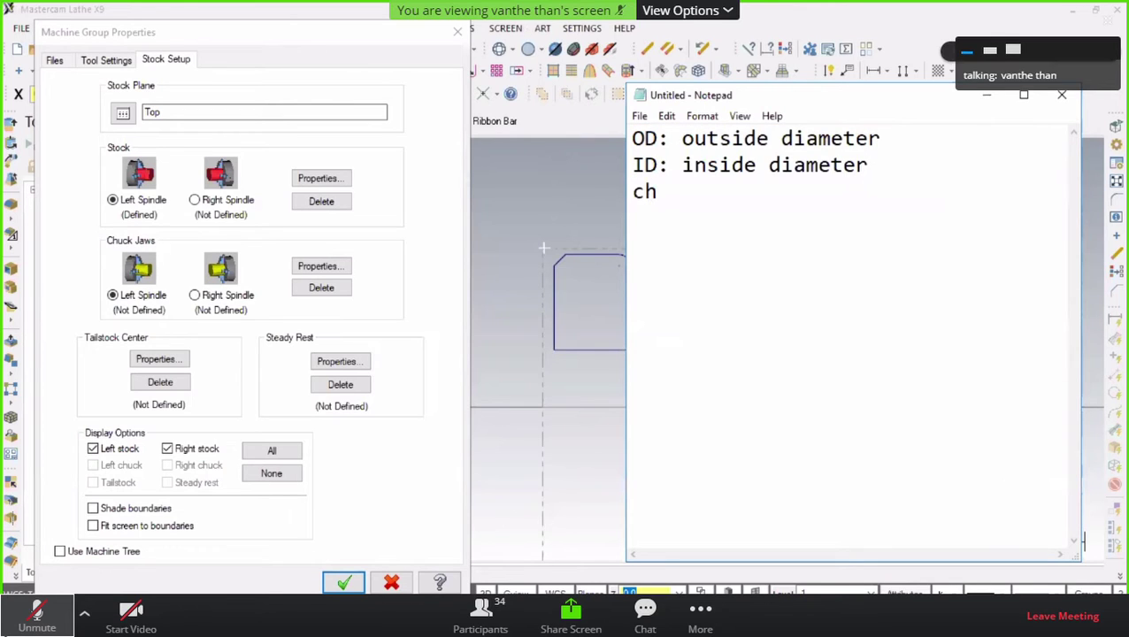
text(uck: )
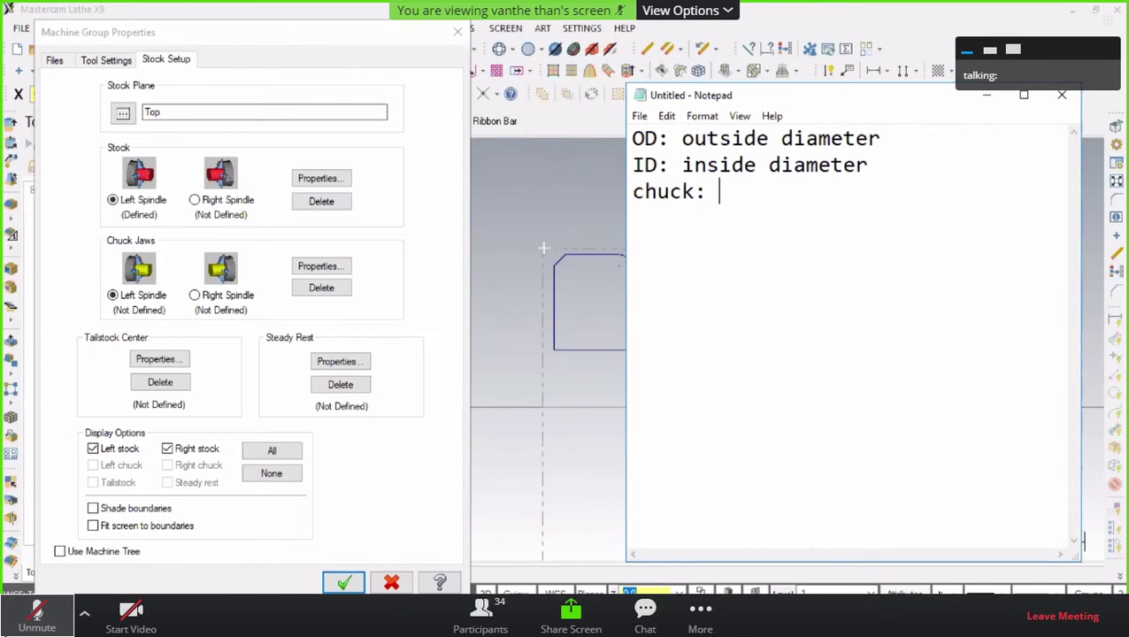
text(mâm ăp)
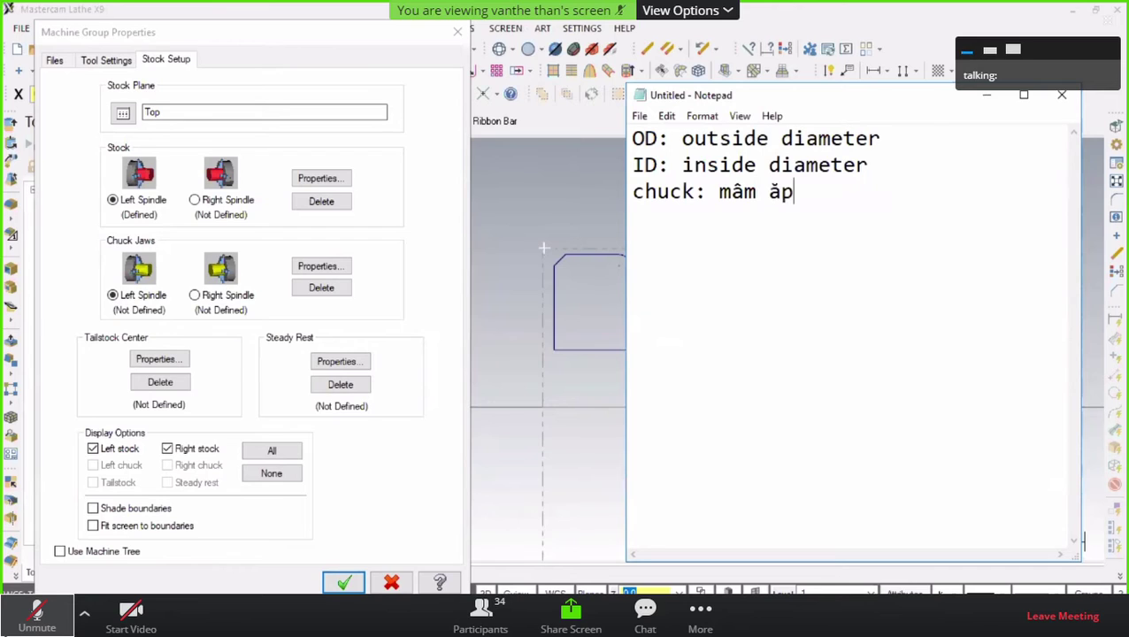
key(BackSpace)
key(BackSpace)
text(căp)
- Switch back to Mastercam, open the left-spindle chuck jaws properties and set the user-defined diameter to 83
click(500, 194)
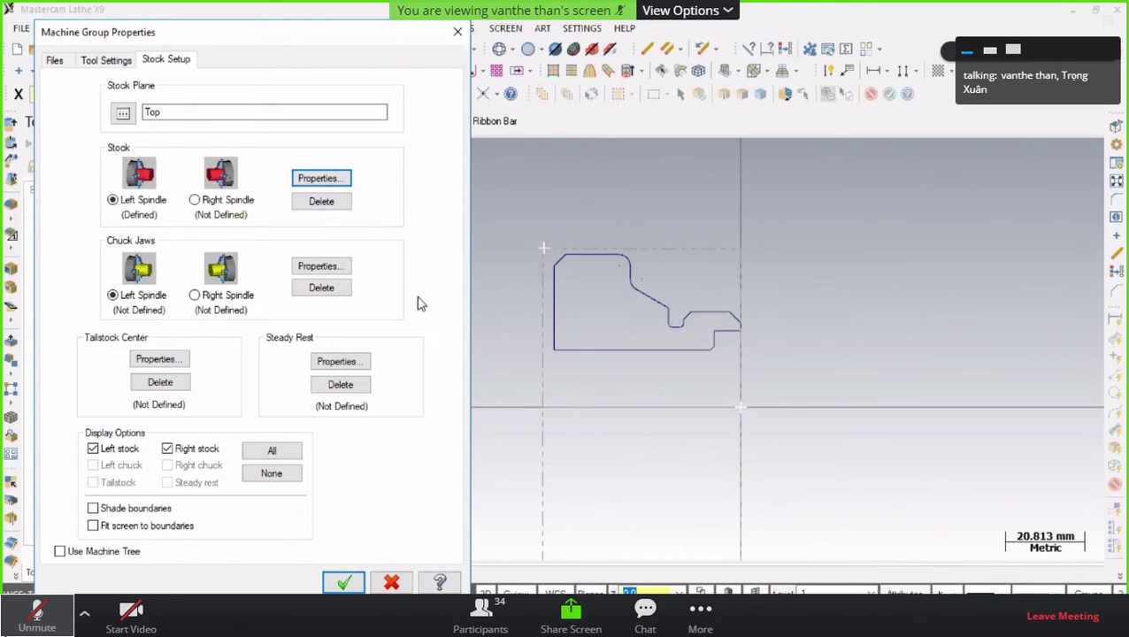
click(325, 271)
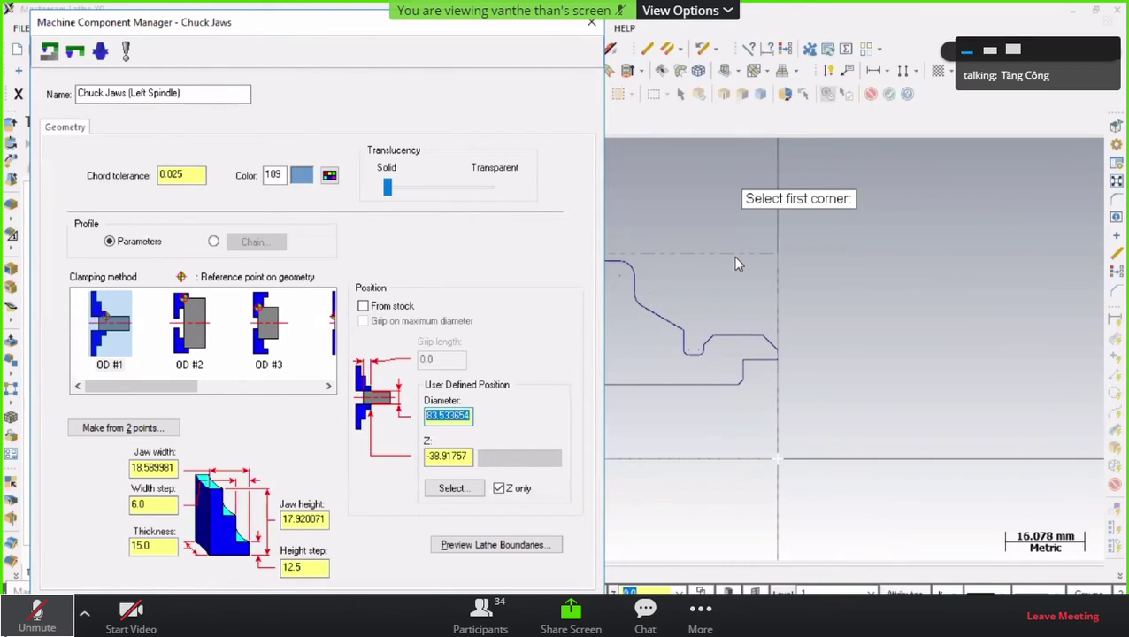
text(83)
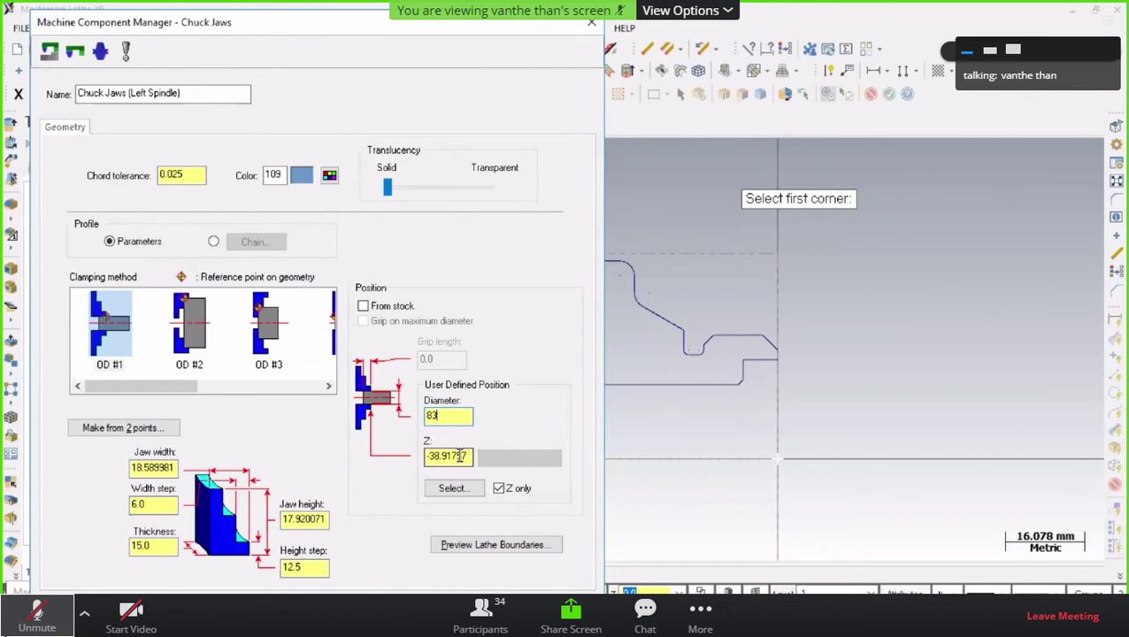
- Set the chuck jaws' user-defined Z position to -38 and accept the chuck jaws definition
click(469, 456)
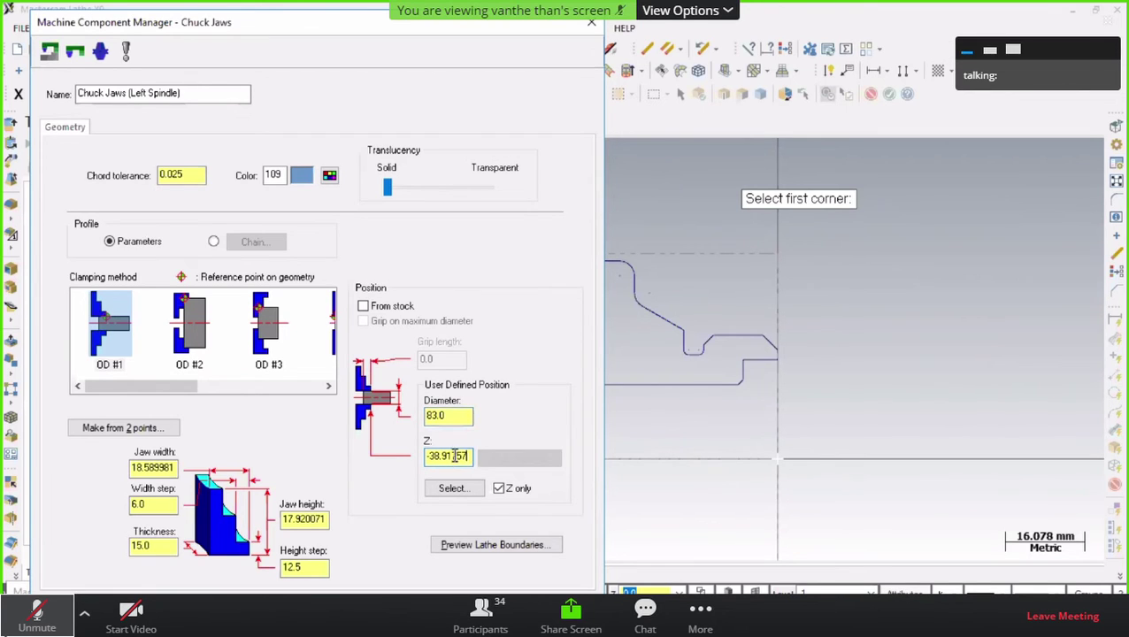
drag(331, 29, 135, 44)
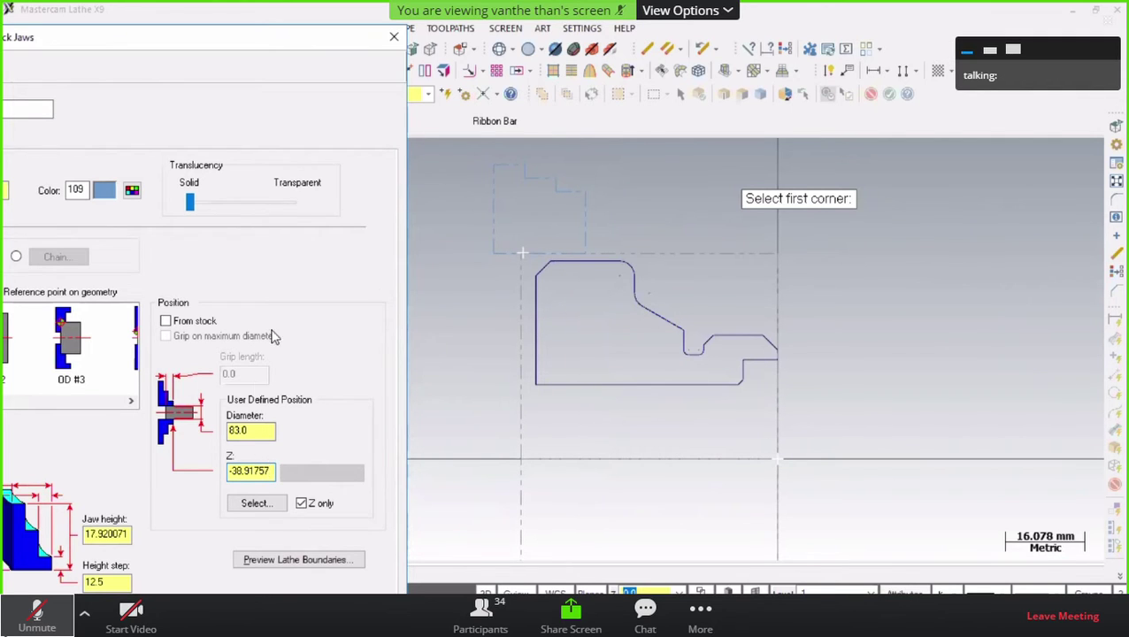
drag(271, 471, 204, 474)
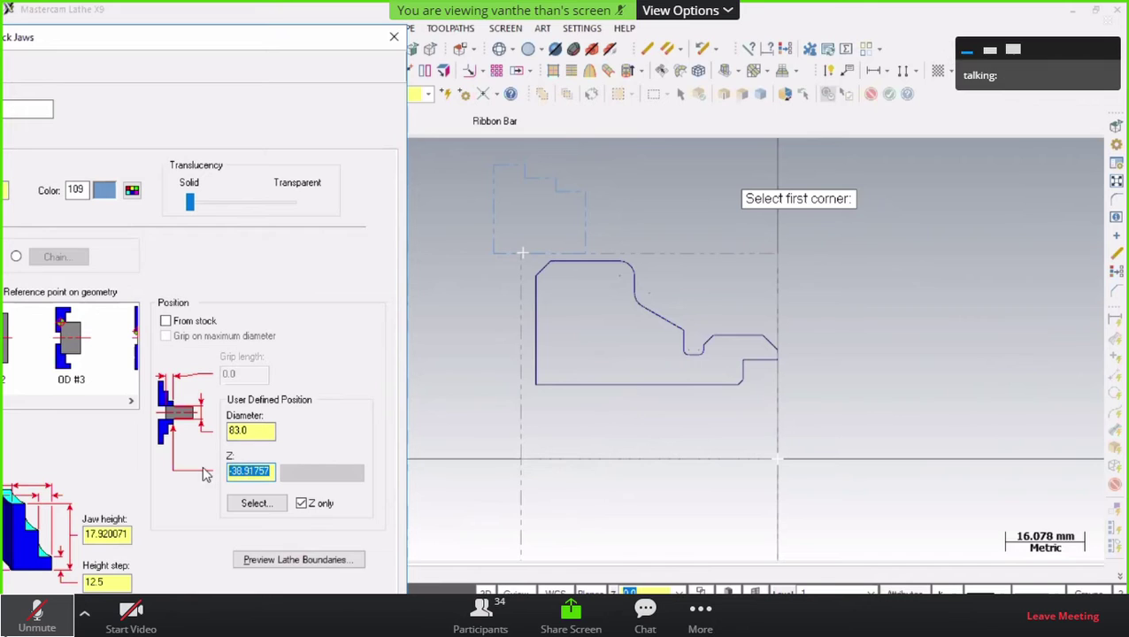
key(BackSpace)
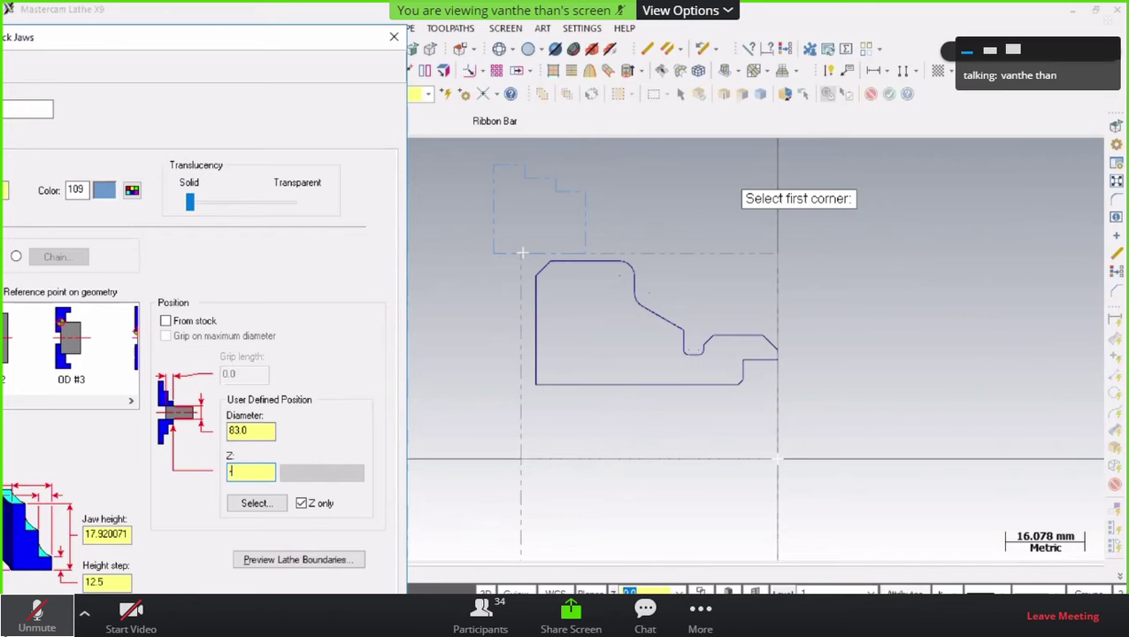
text(-38)
click(249, 431)
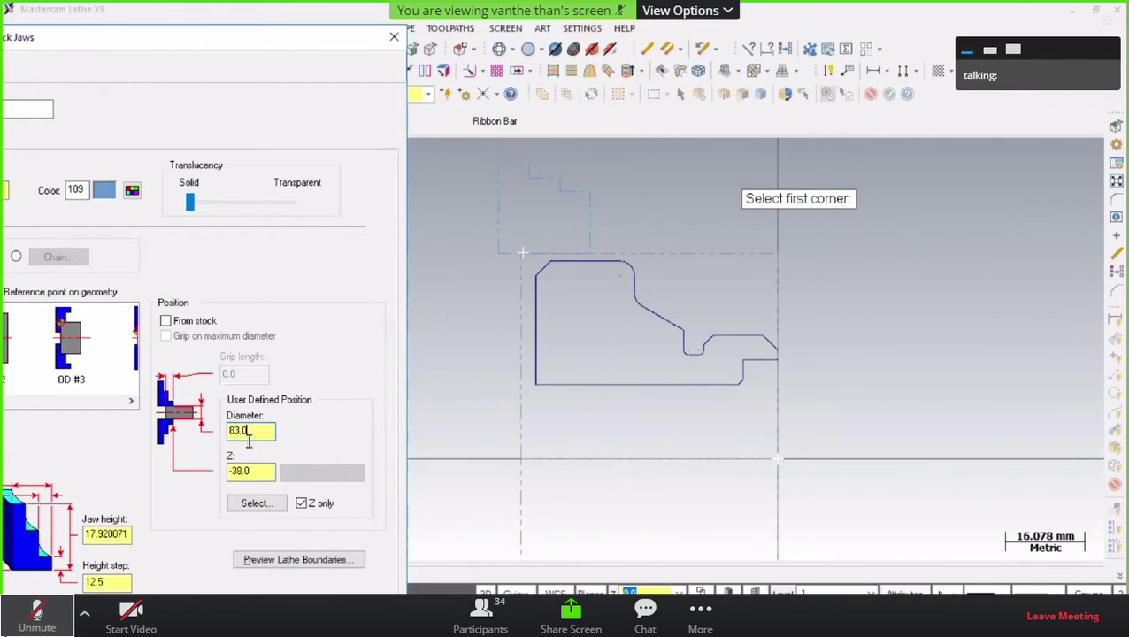
drag(244, 37, 352, 28)
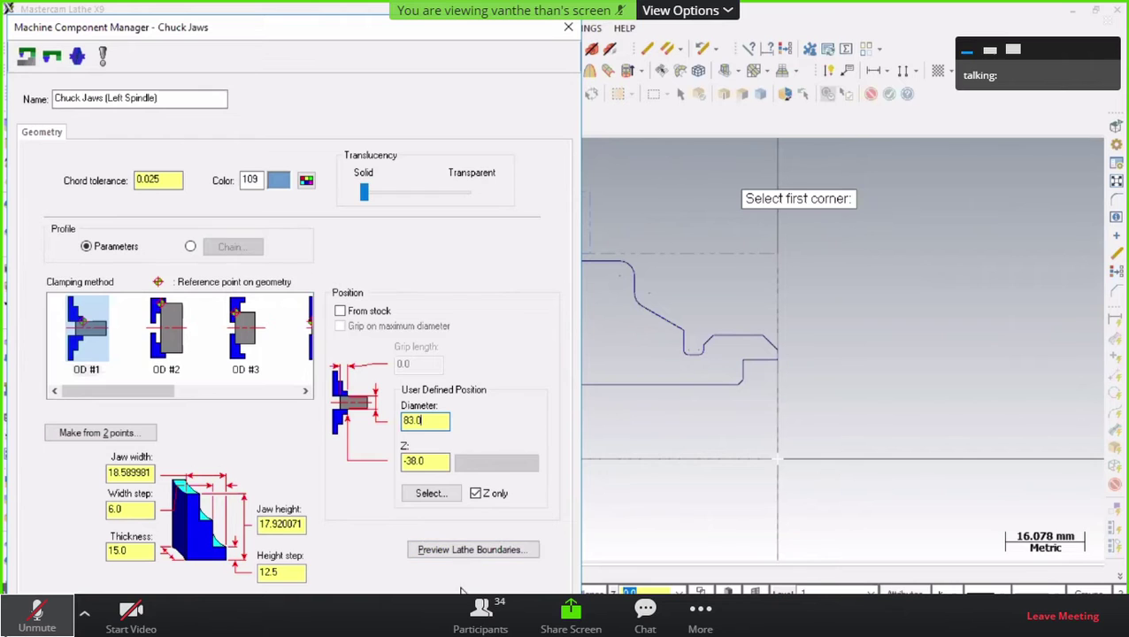
key(Return)
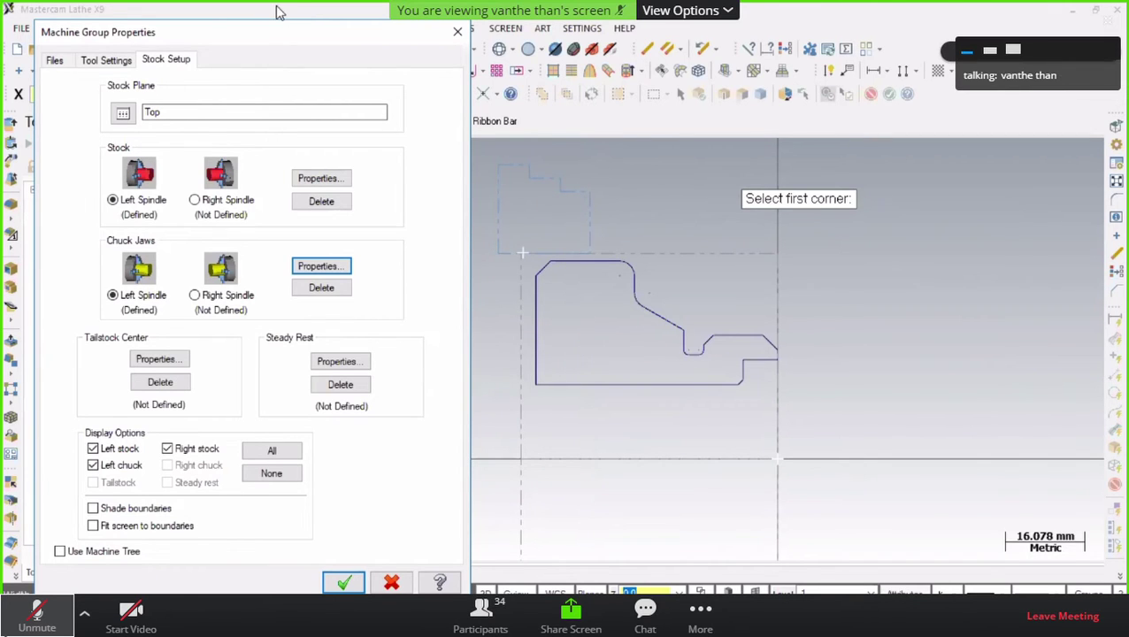
- Switch to the Notepad notes and add the line "Tailstock center" below the chuck entry
drag(277, 37, 275, 30)
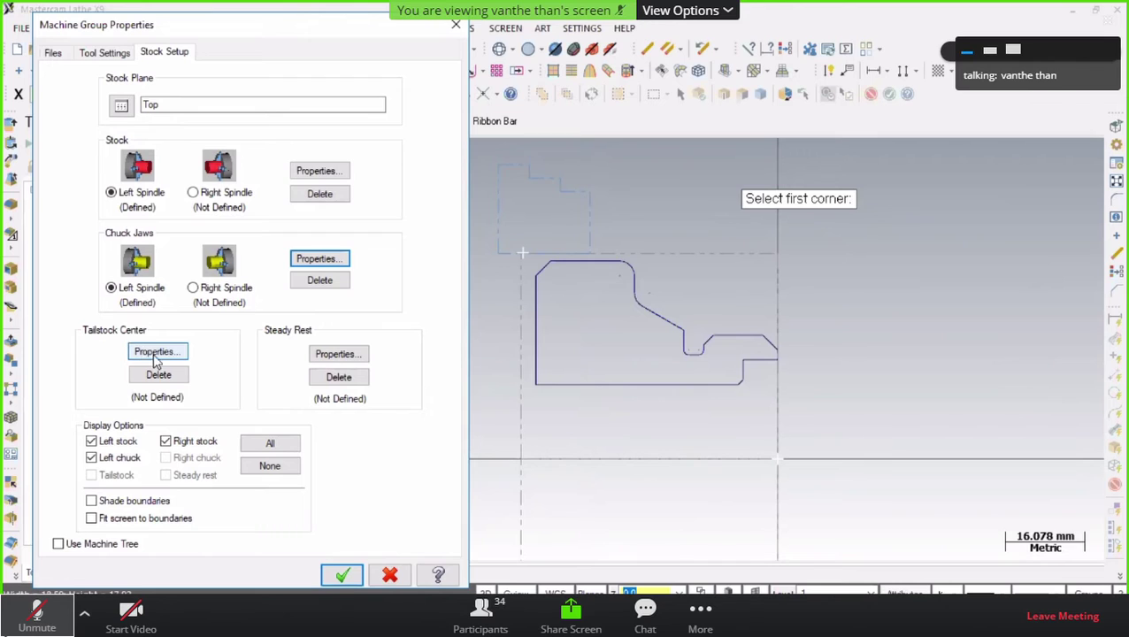
key(alt+Tab)
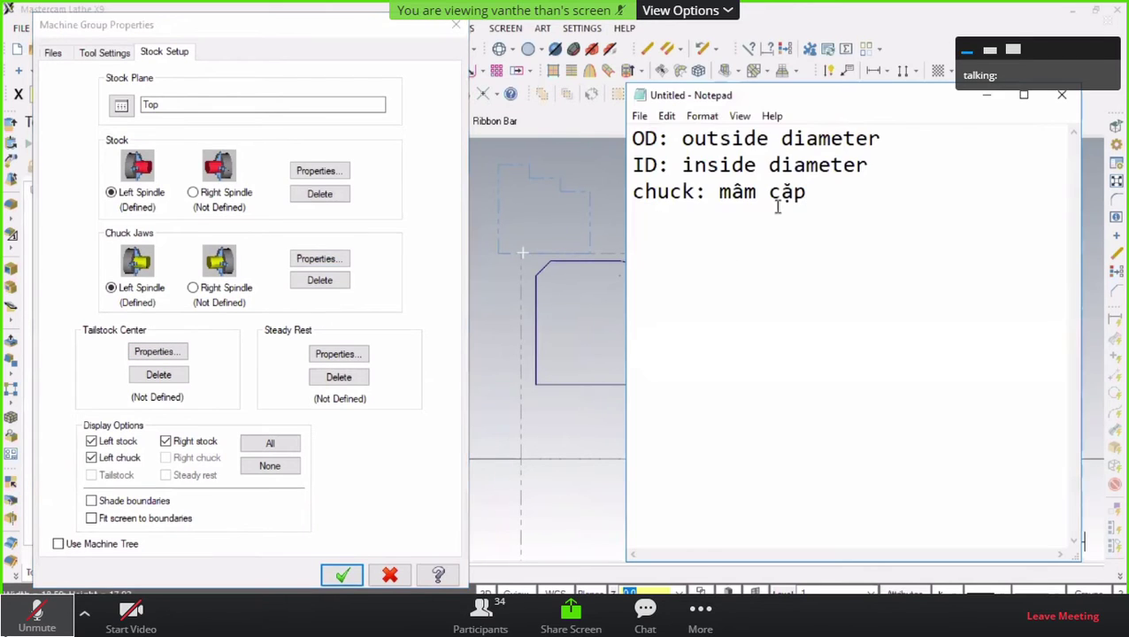
key(Return)
text(Tailst)
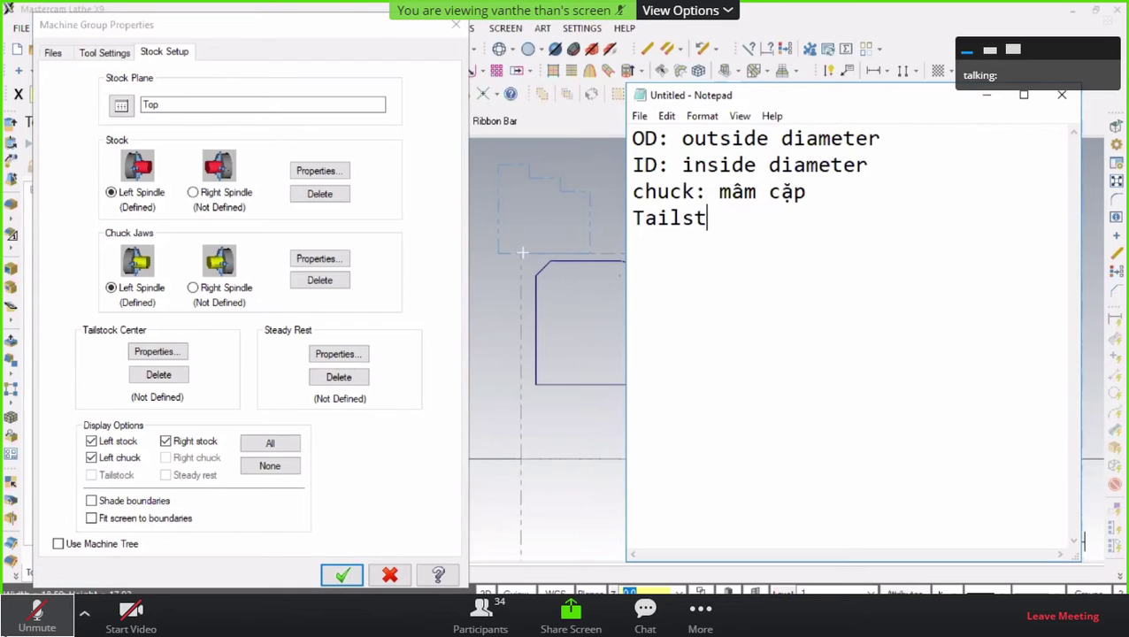
text(ock center)
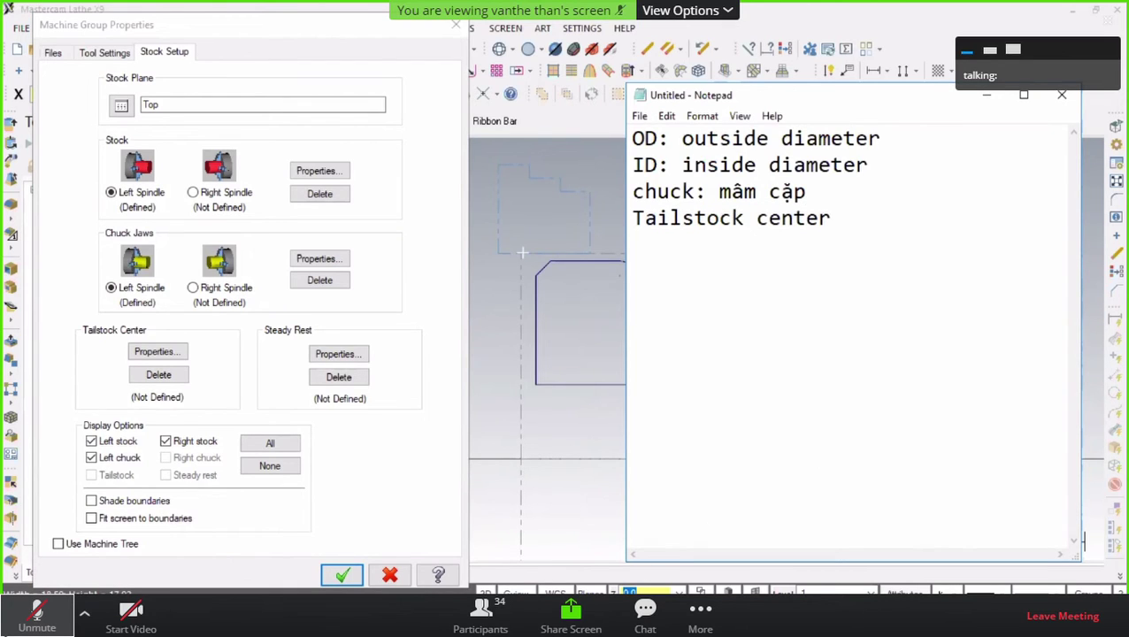
click(545, 591)
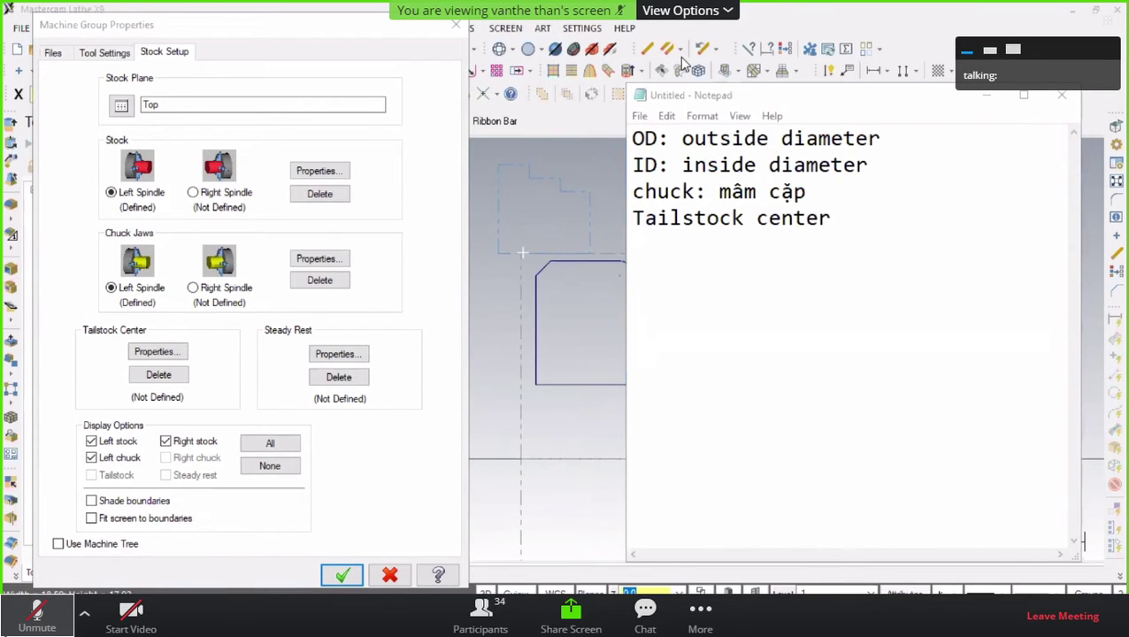
click(815, 221)
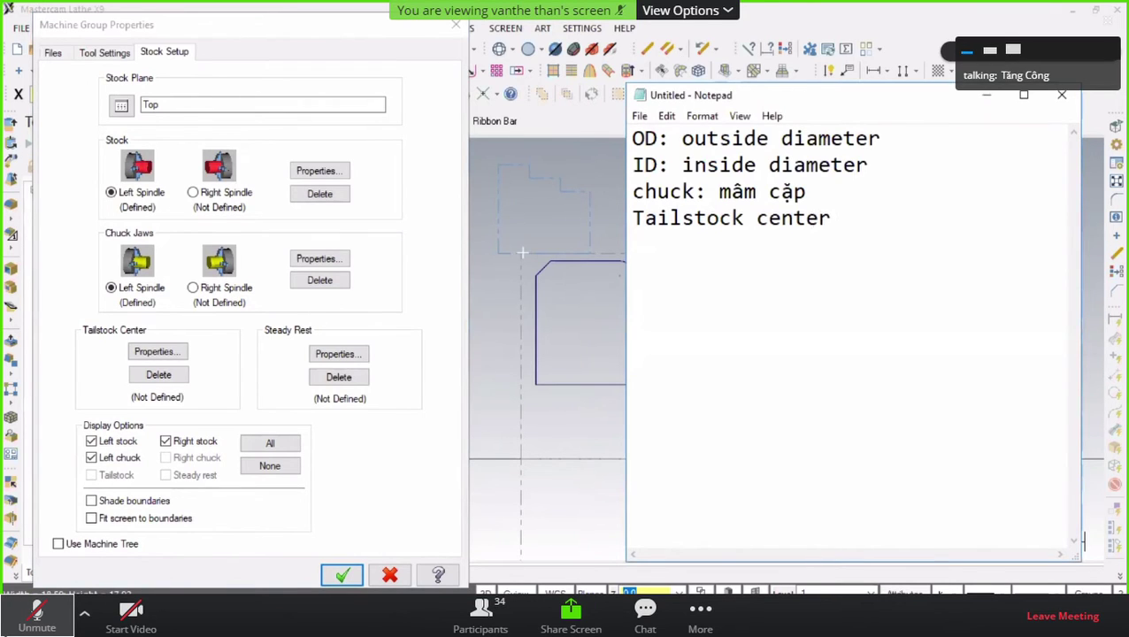
- Complete the "Tailstock center" entry in the notes with ": Chống tâm" and start a new line
text(Chô)
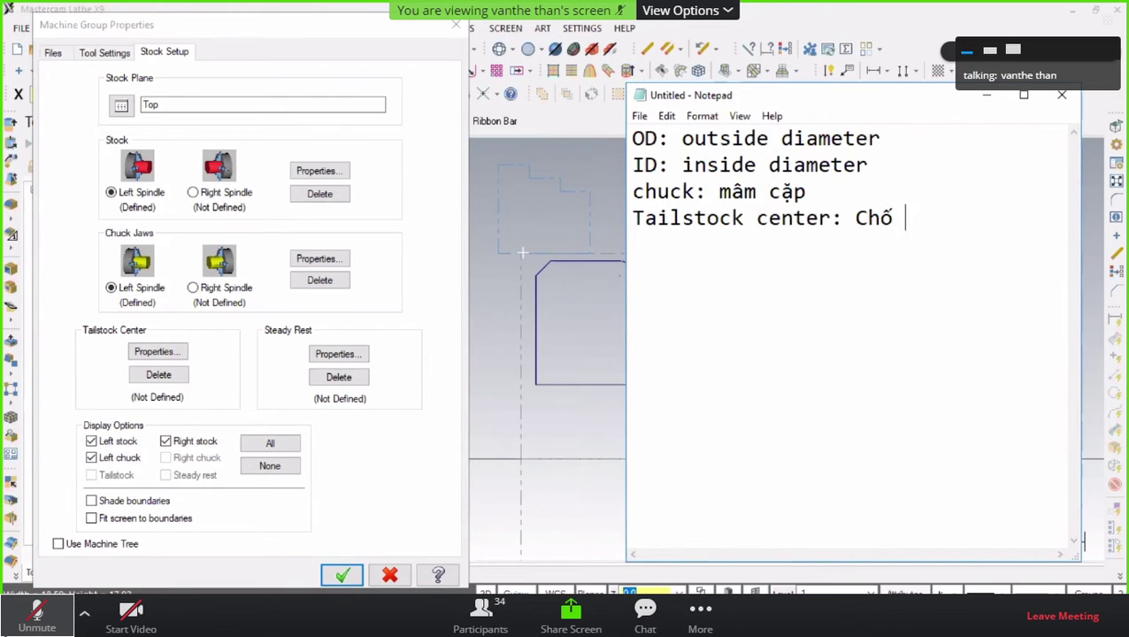
key(BackSpace)
text(ng tâm)
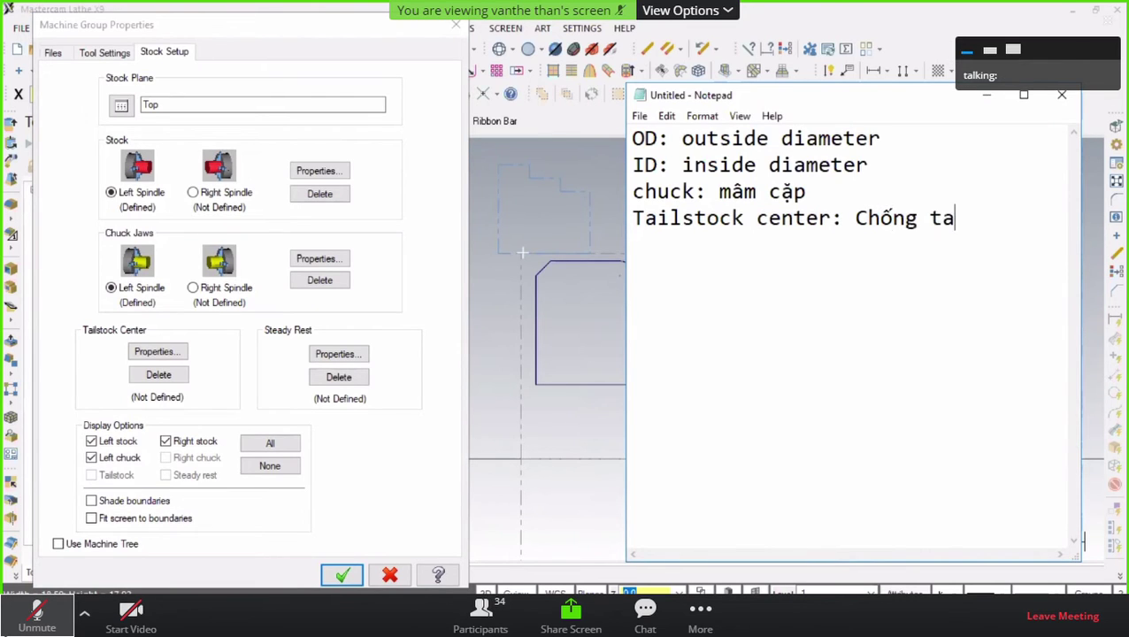
key(Return)
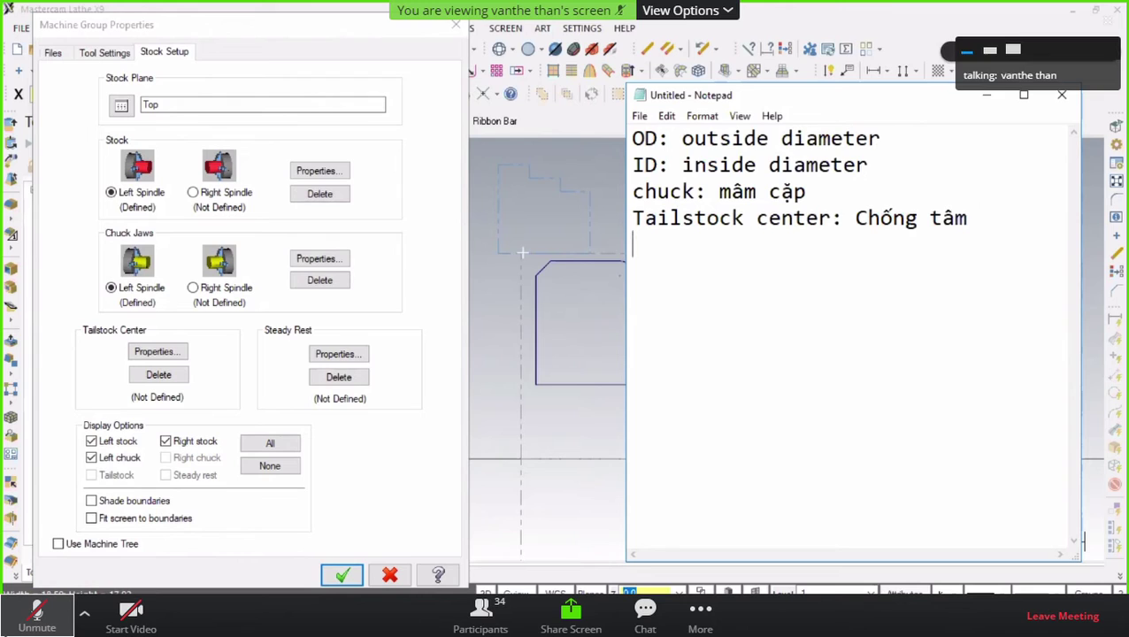
- Add the term "Steady rest:" on the new line below the tailstock center entry
text(Steady)
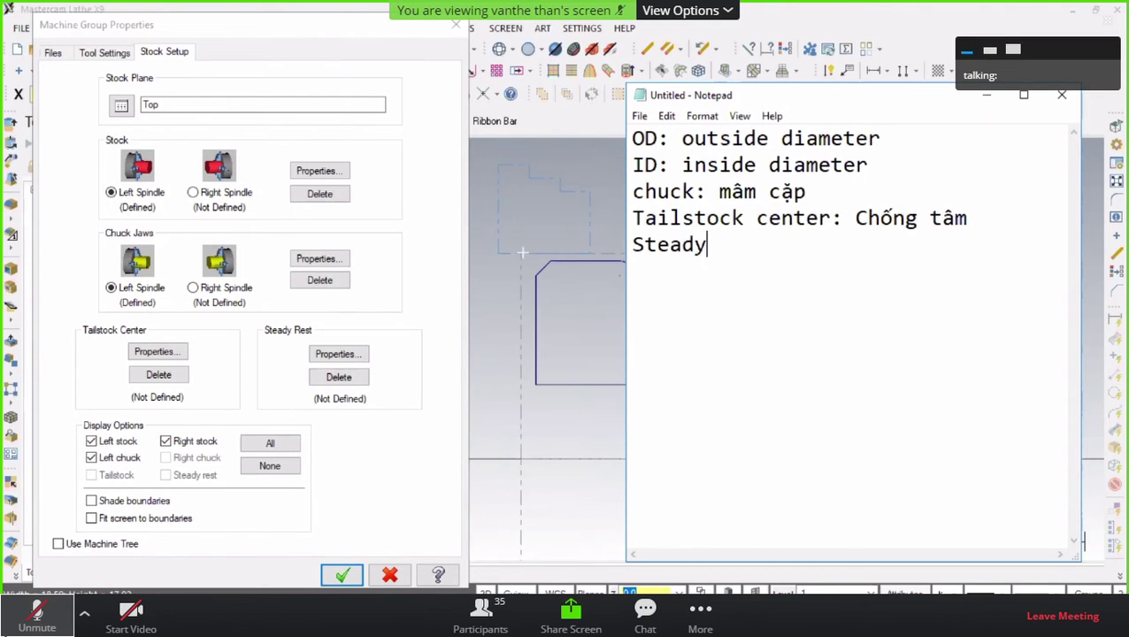
text( r)
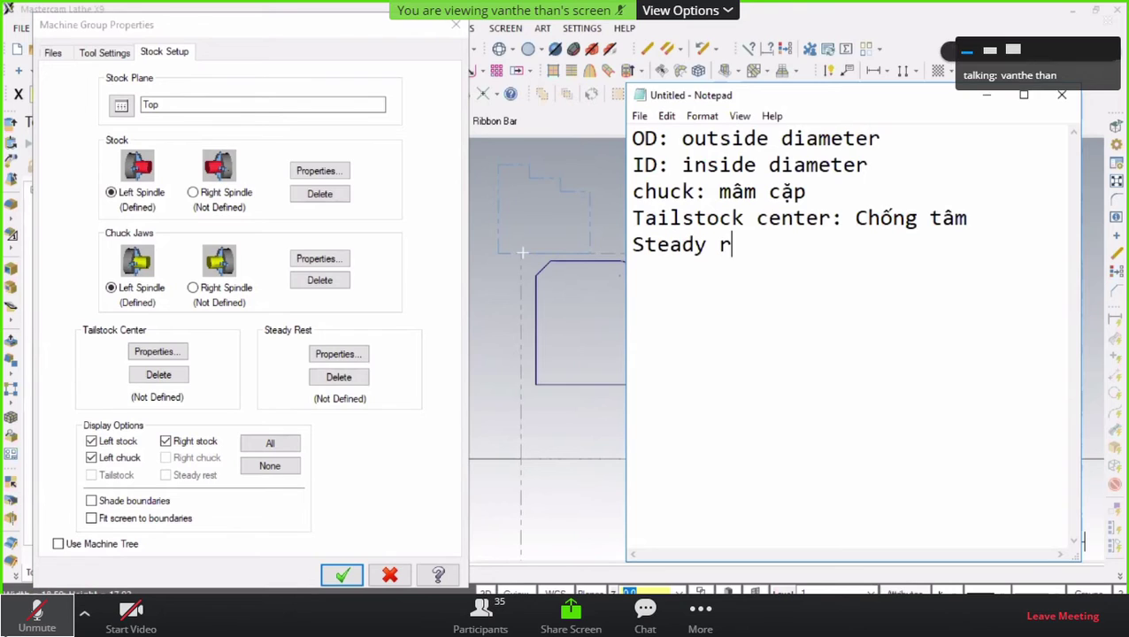
text(ét)
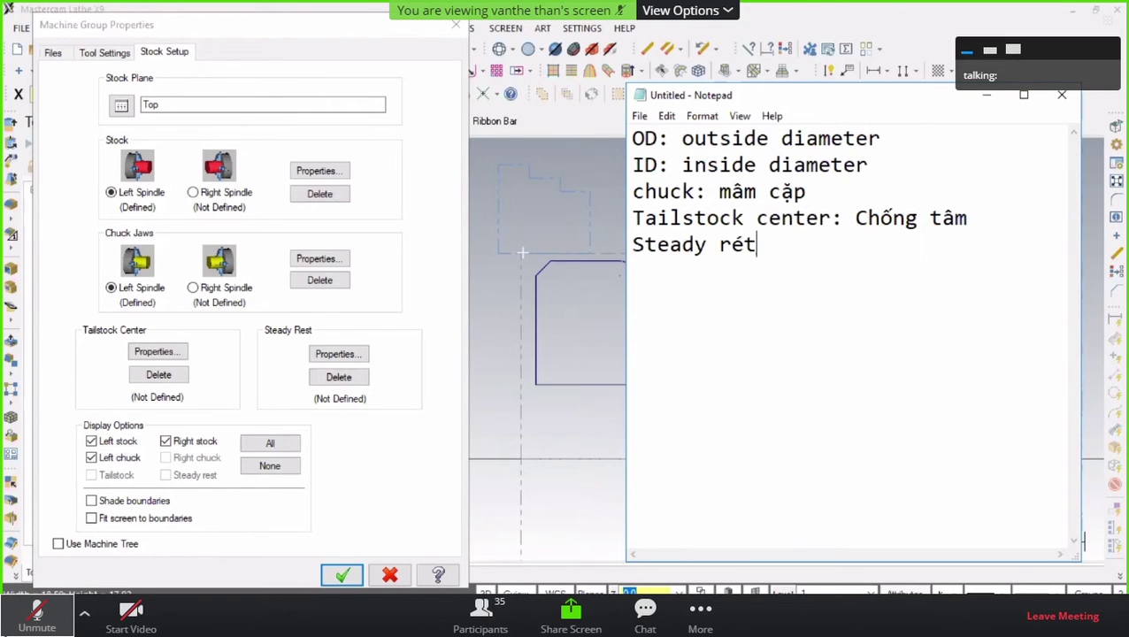
key(BackSpace)
key(BackSpace)
text(es)
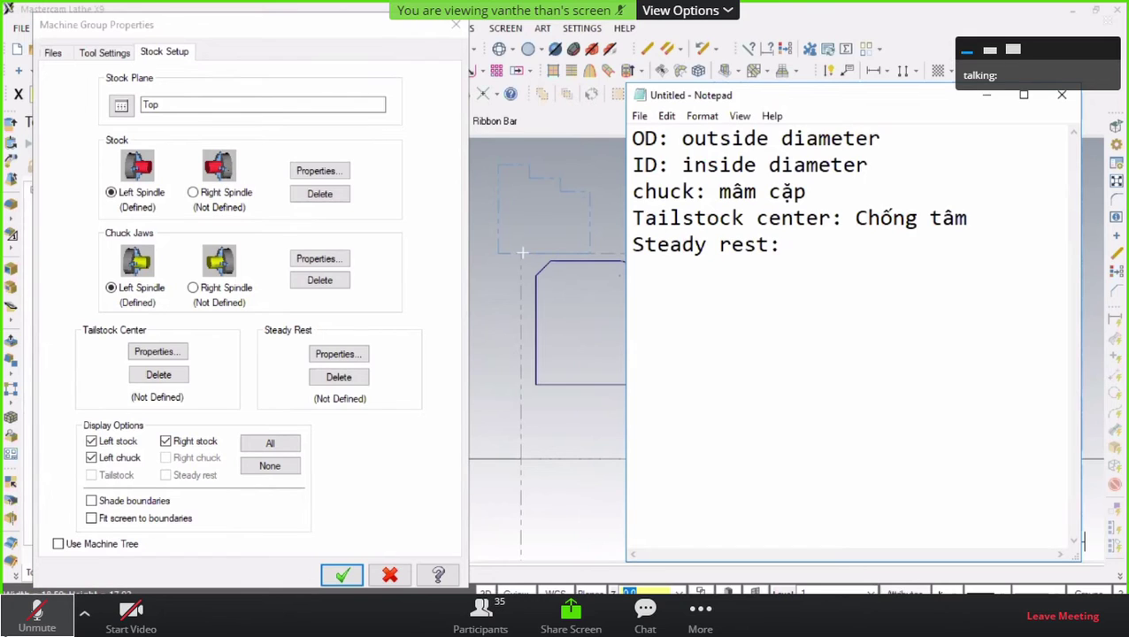
text(t:)
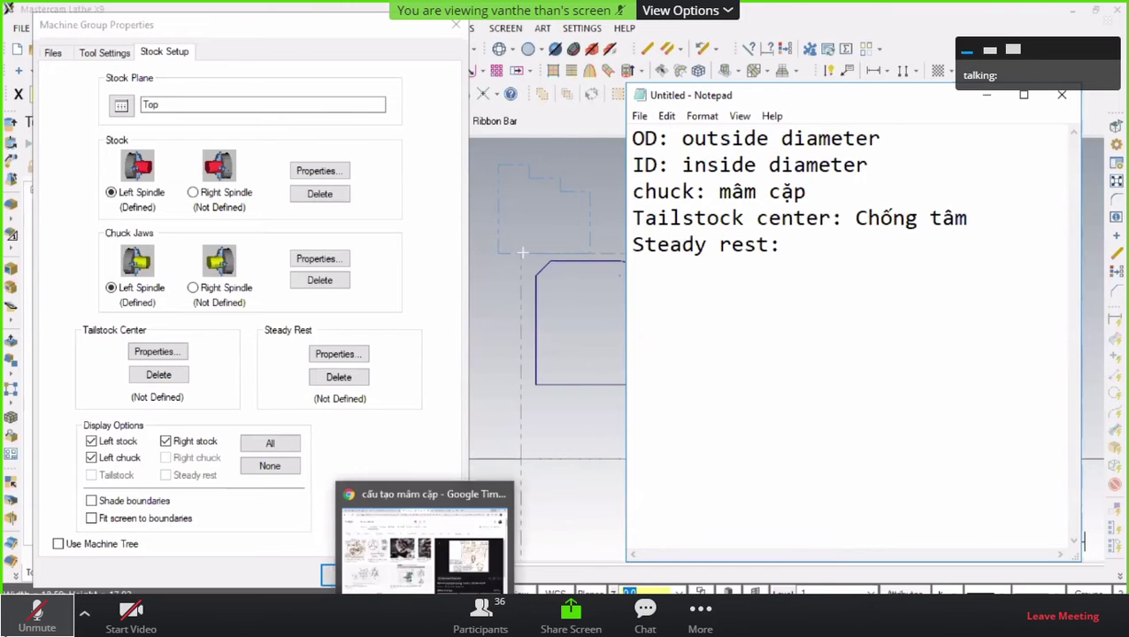
- Switch to the Chrome window with the chuck images, search Google Images for "chống tâm" and look through the pictures
click(423, 544)
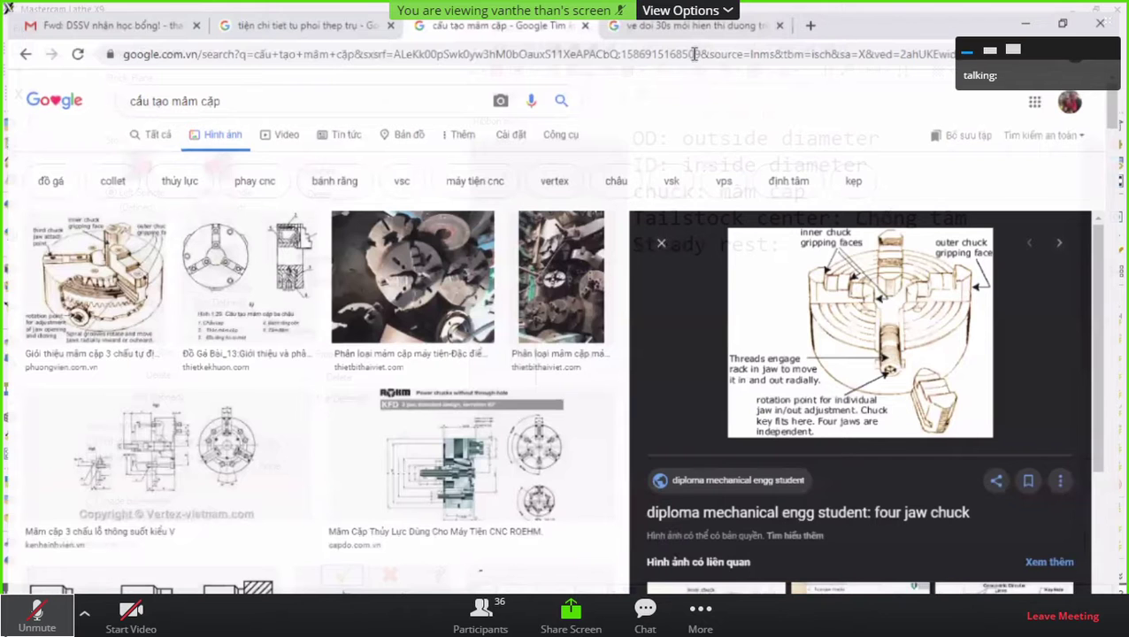
drag(243, 96, 89, 106)
text(chôngs tâm)
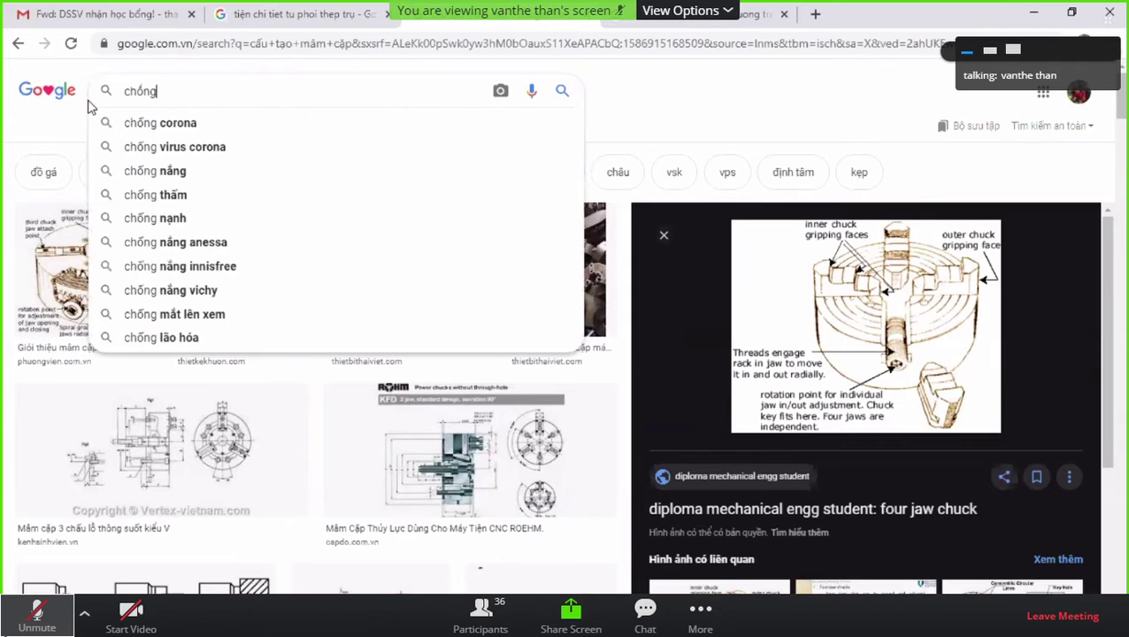
key(Return)
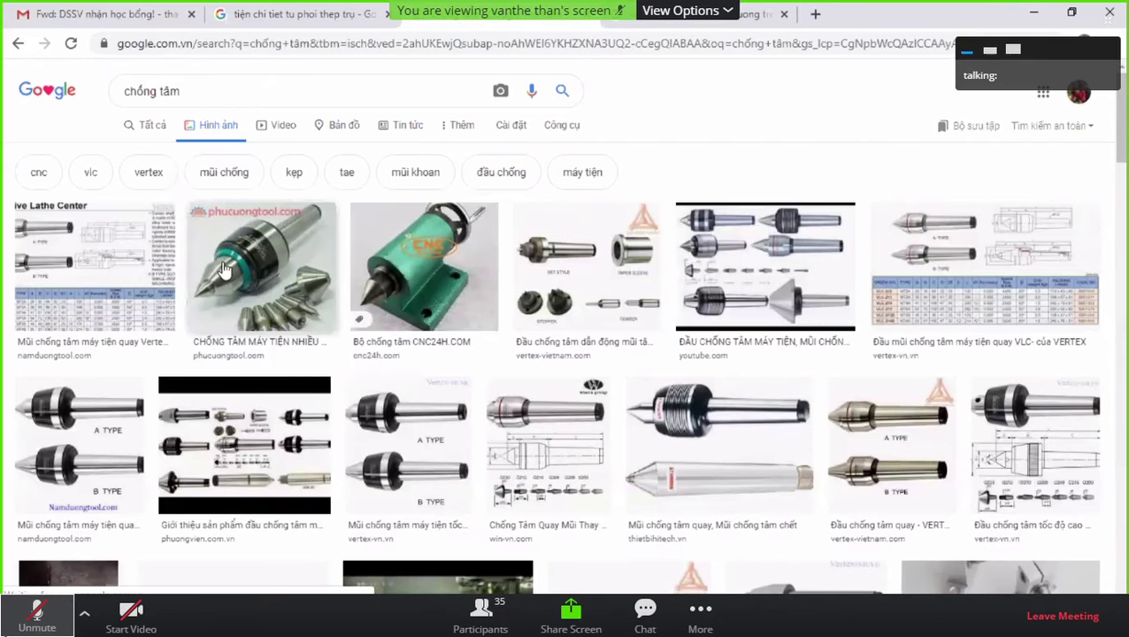
scroll(262, 257, down, 4)
scroll(260, 265, up, 4)
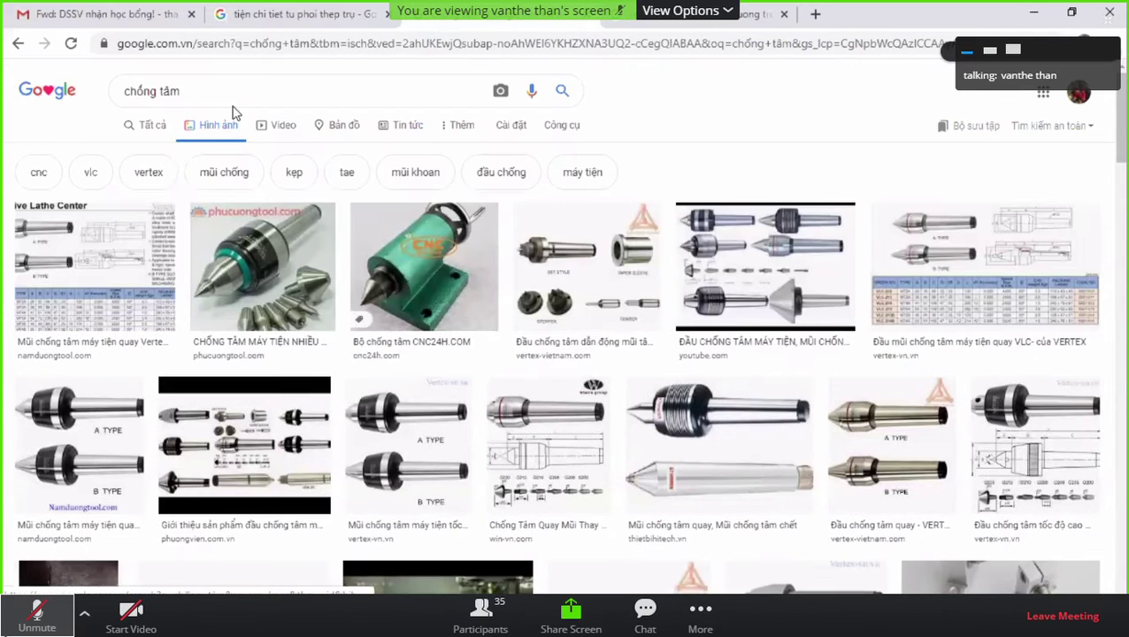
- Extend the image search to "chống tâm tran máy tiện"
click(233, 90)
text(tran may)
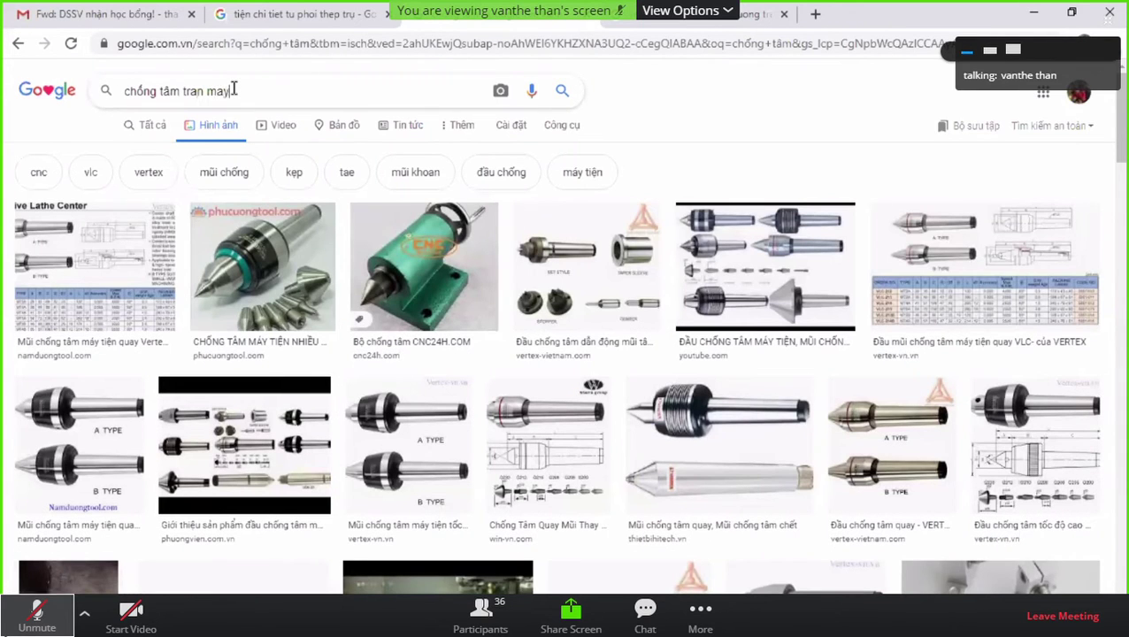
key(BackSpace)
key(BackSpace)
text(áy tiện)
key(Return)
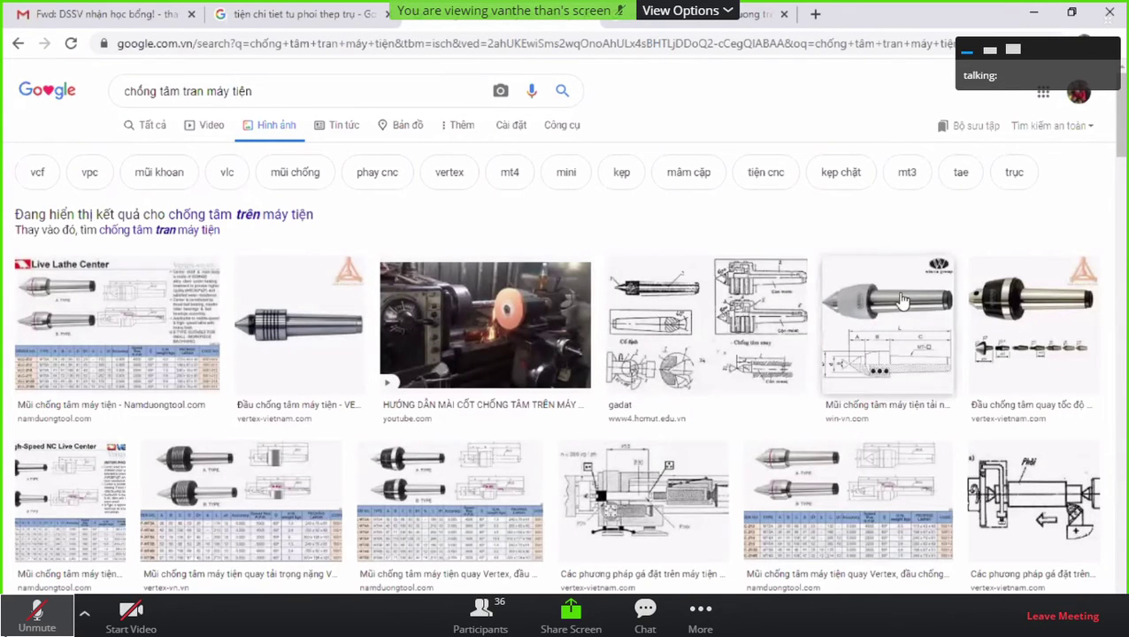
- Copy "Tailstock center" from the Notepad notes and search Google Images in Chrome for that term
key(alt+Tab)
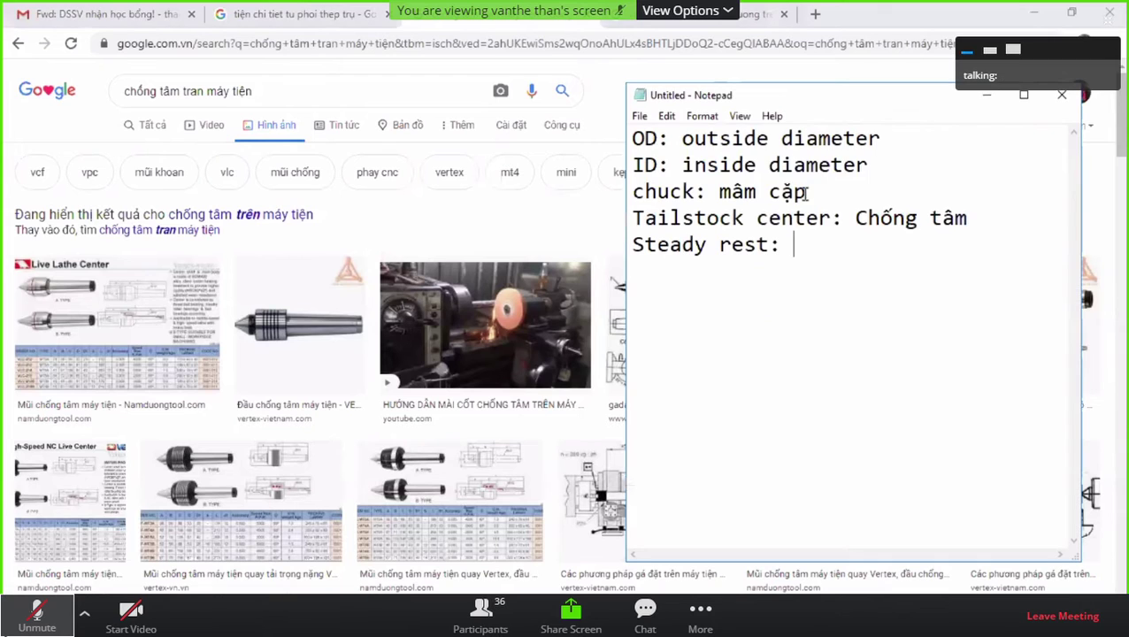
drag(831, 218, 631, 218)
key(ctrl+c)
key(alt+Tab)
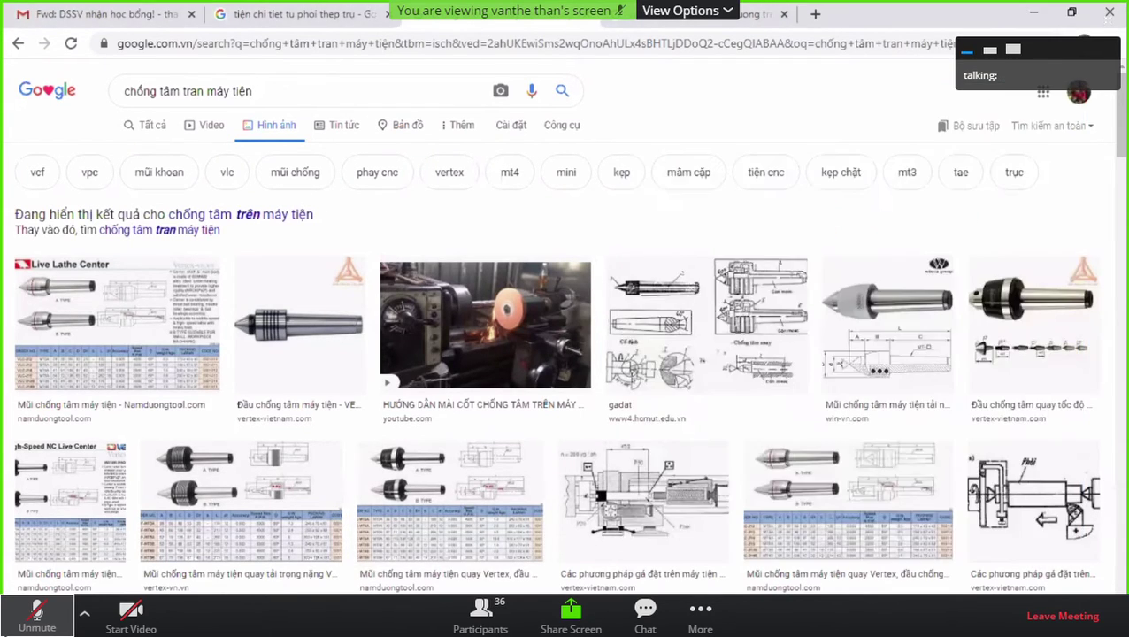
triple_click(344, 96)
key(ctrl+v)
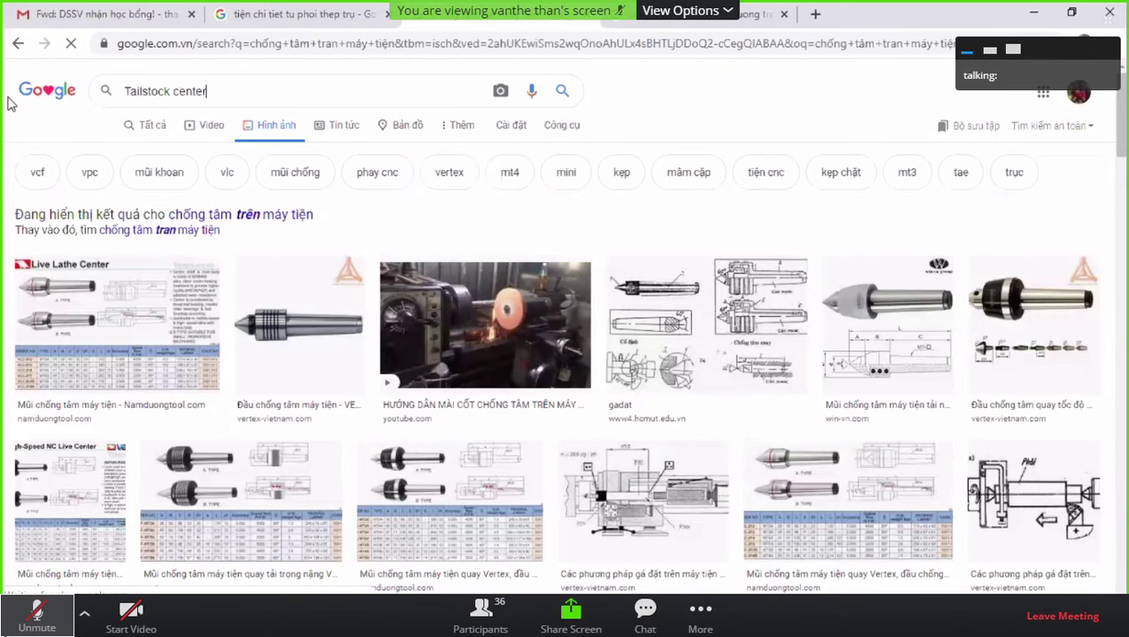
key(Return)
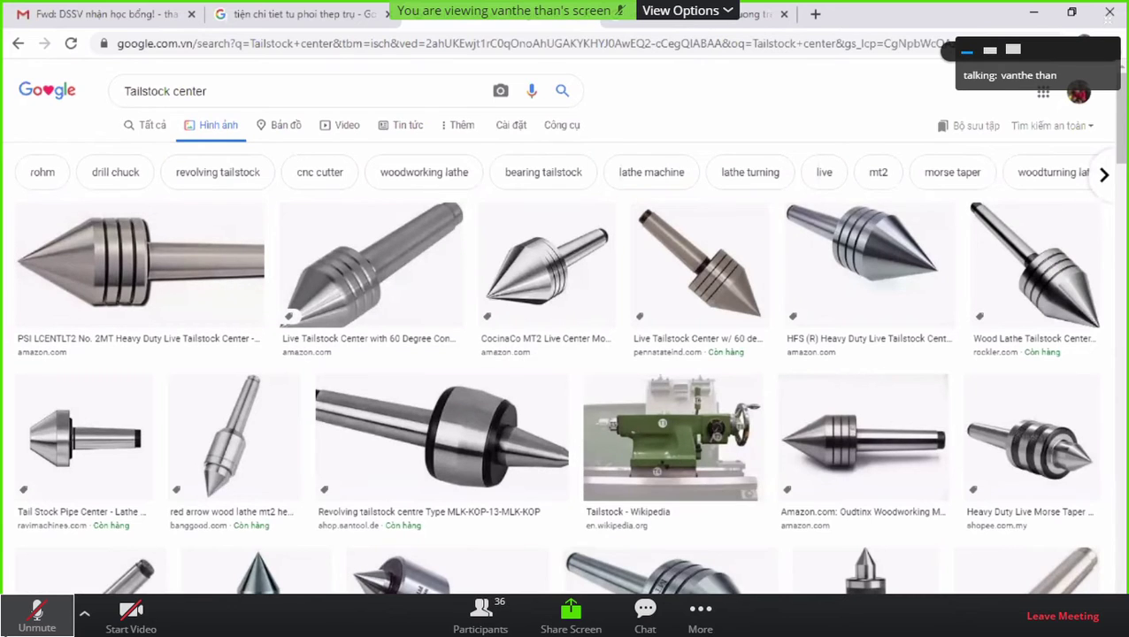
- Switch back to the Notepad notes and complete the "Steady rest" entry with "luy let"
key(alt+Tab)
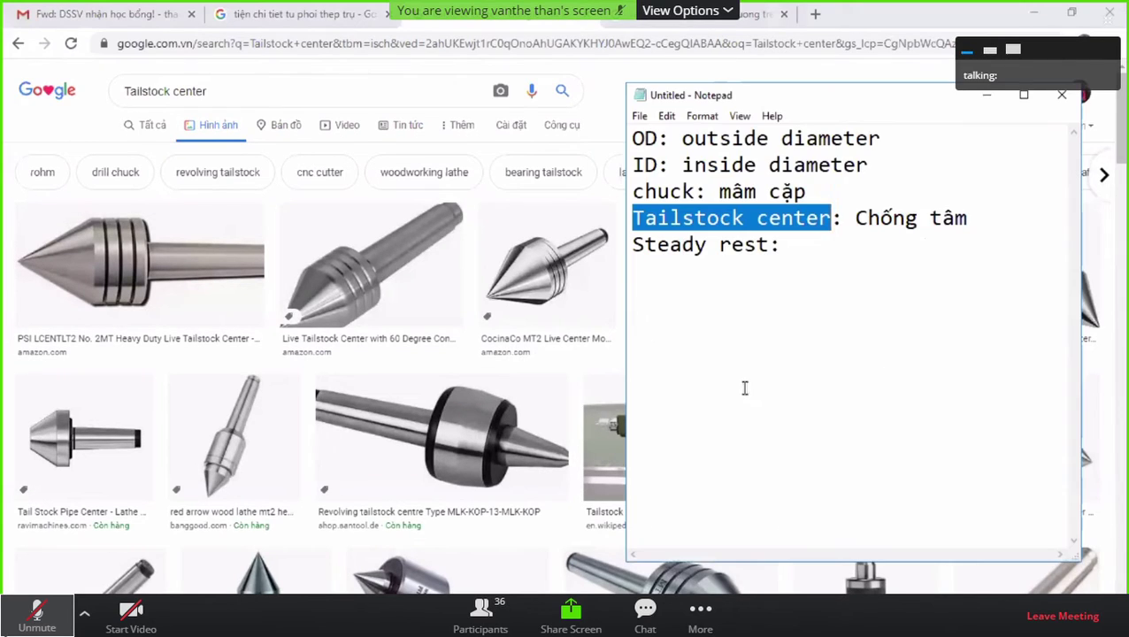
click(775, 246)
text(: luy)
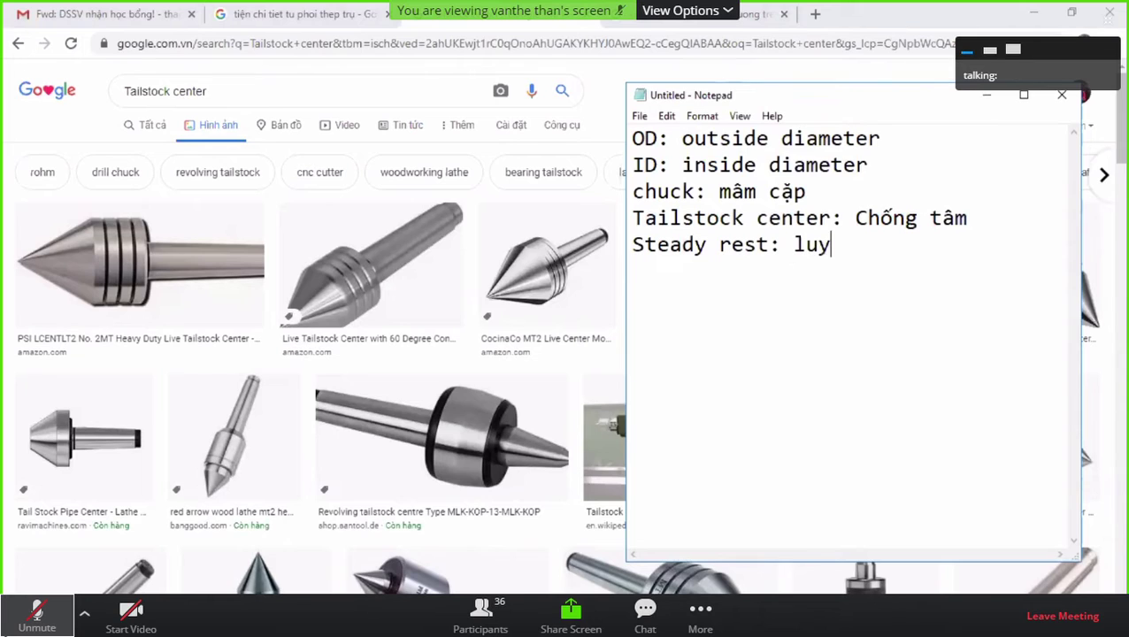
text( let)
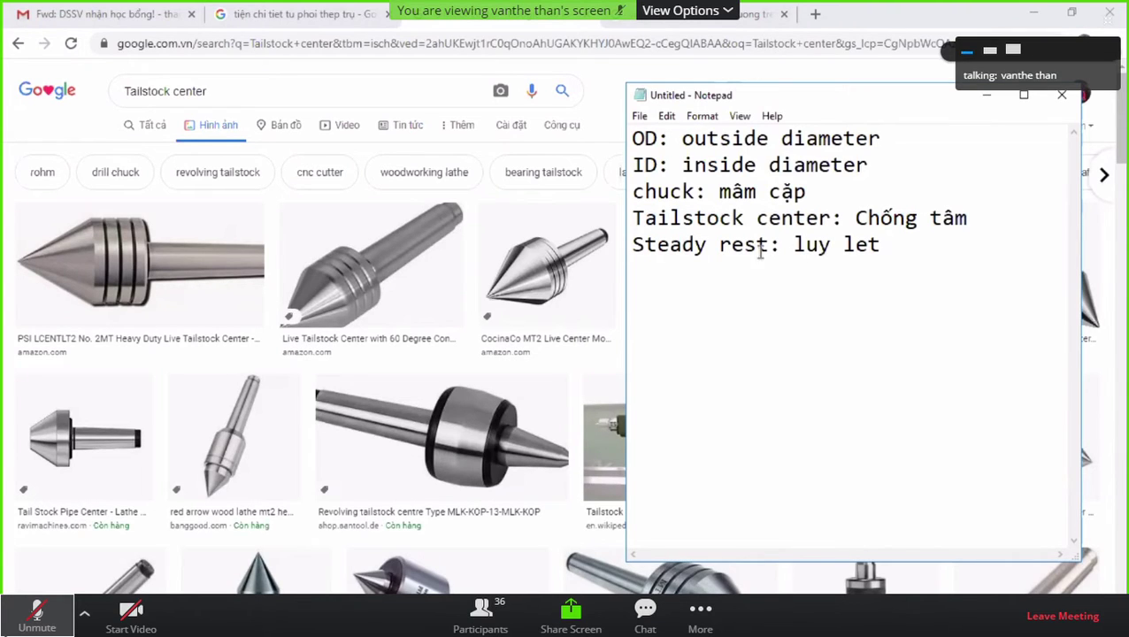
- Copy "Steady rest" from the notes, search Google Images in Chrome for it and look through the pictures
drag(670, 248, 632, 246)
key(ctrl+c)
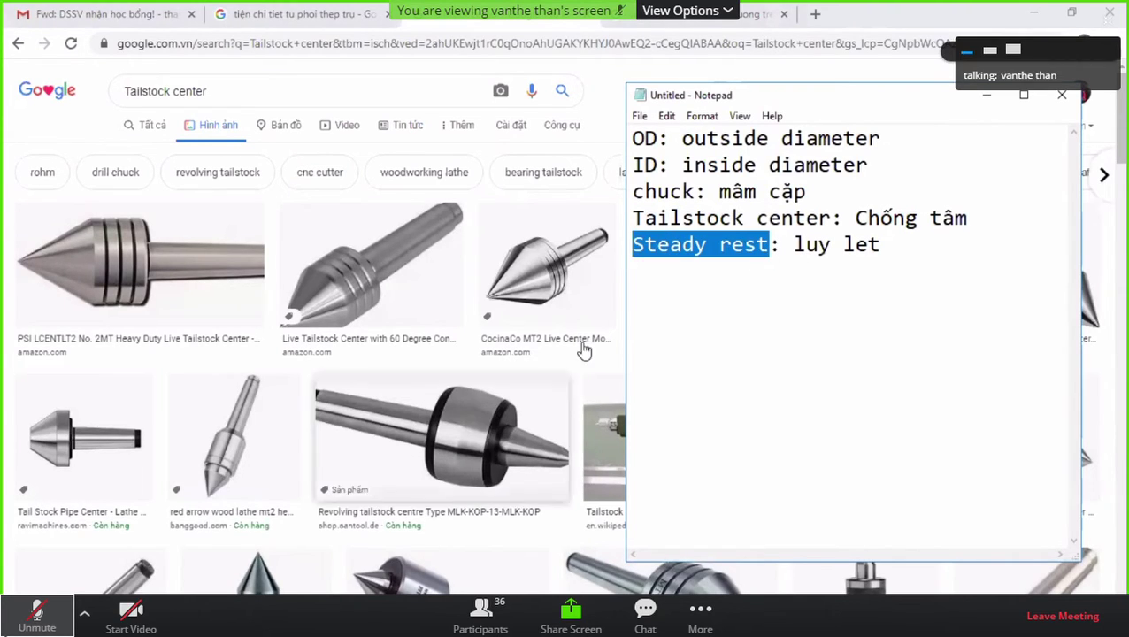
key(alt+Tab)
triple_click(232, 91)
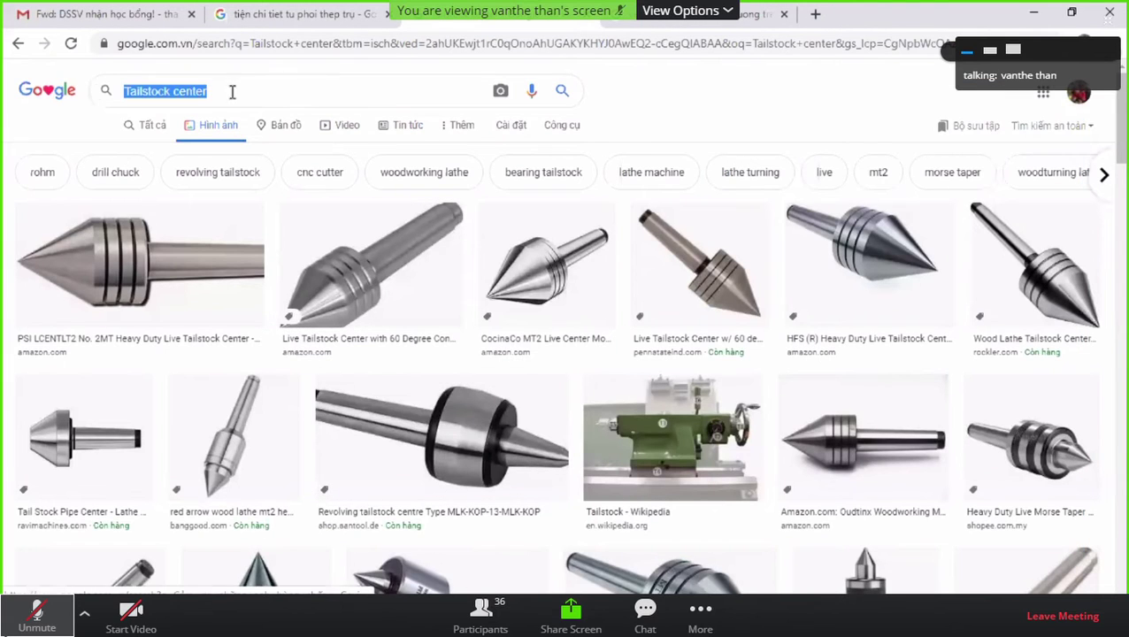
key(ctrl+v)
key(Return)
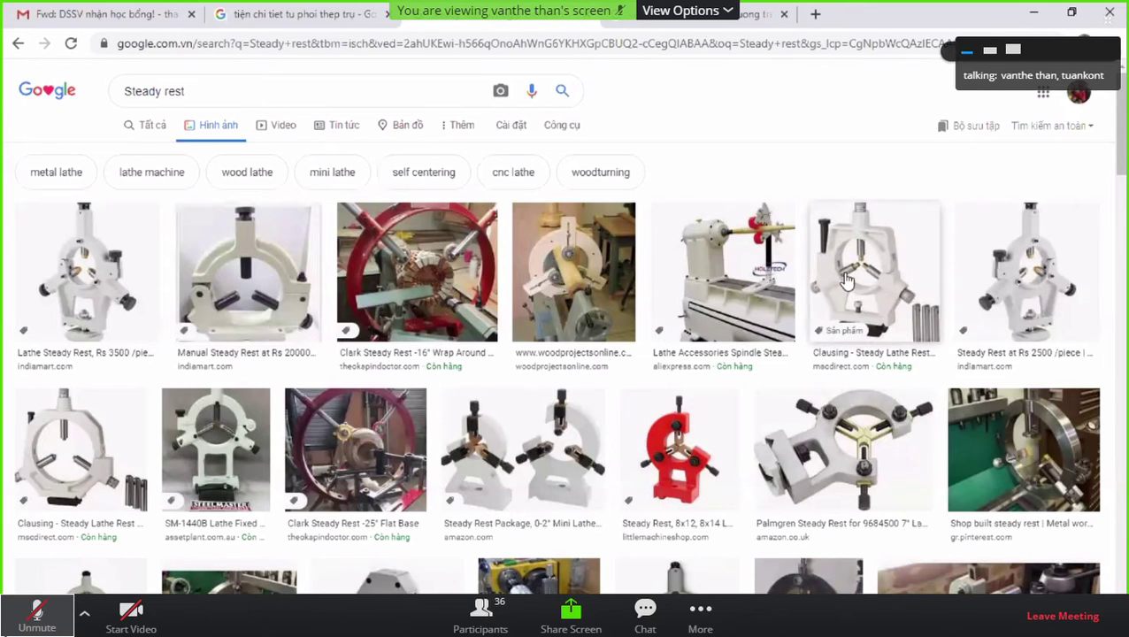
scroll(678, 321, down, 1)
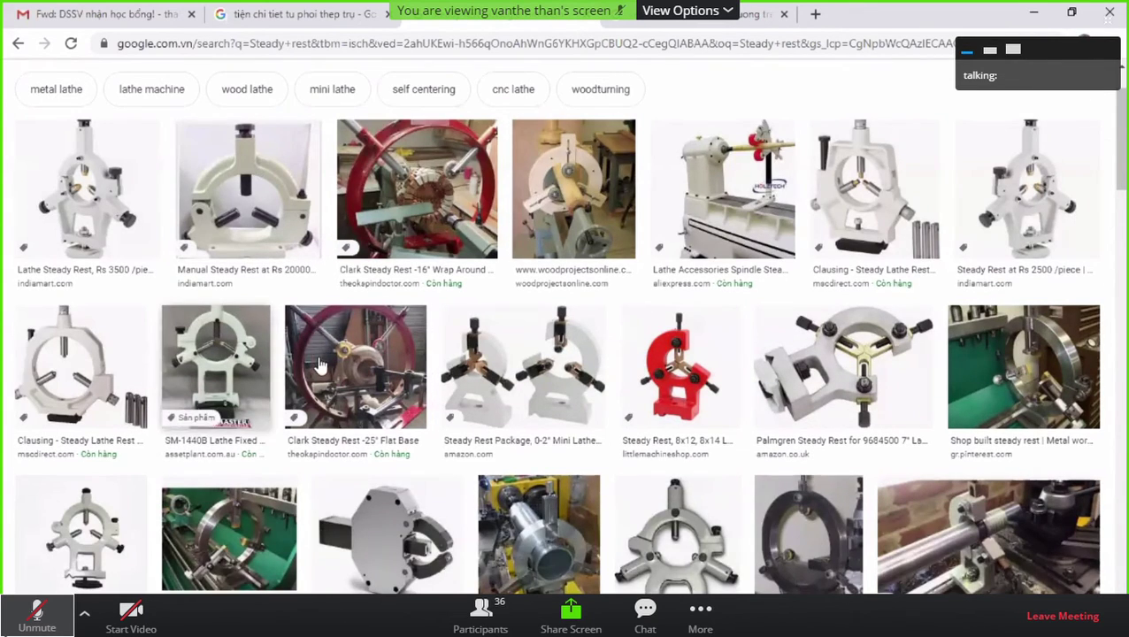
scroll(989, 518, down, 1)
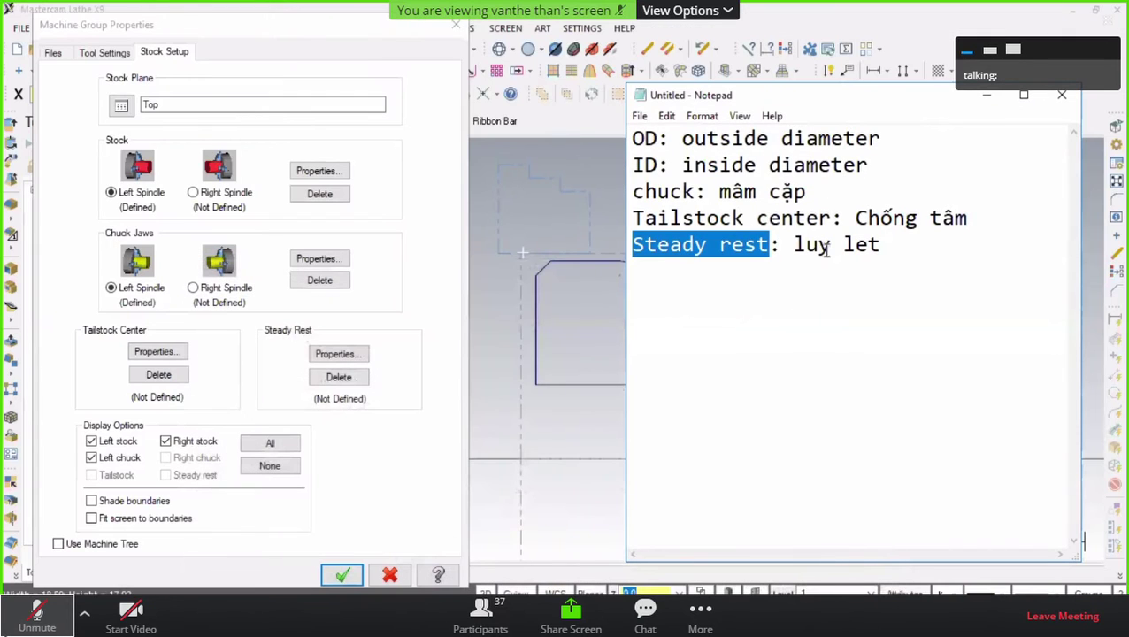
- Return to Mastercam, define the tailstock center with its default parametric geometry, then open and accept the steady rest properties without edits
click(405, 286)
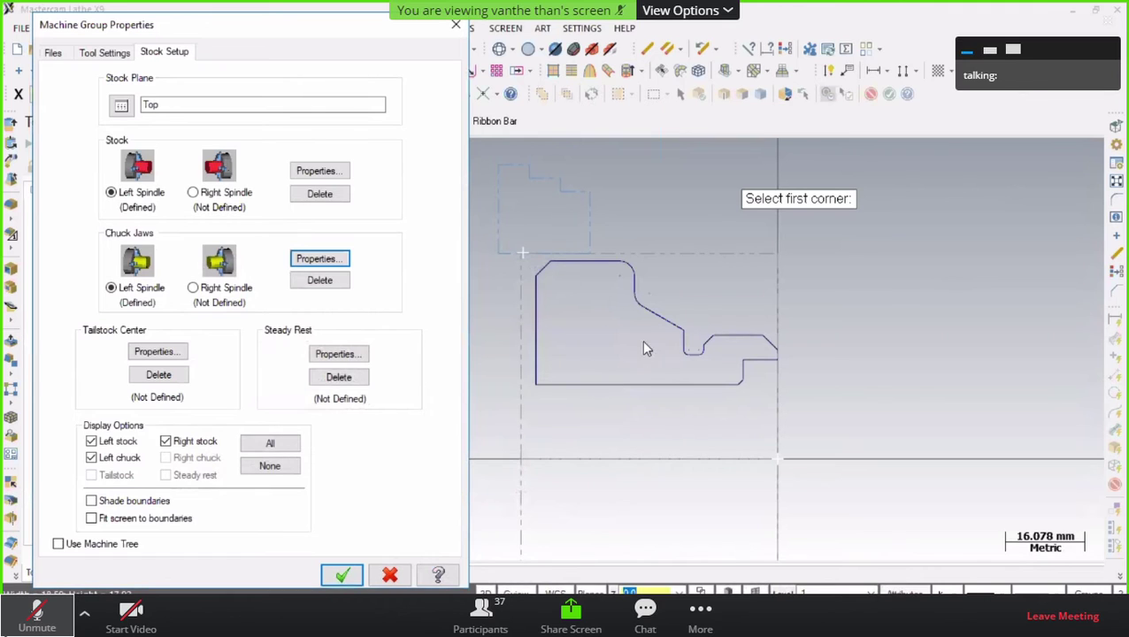
click(168, 356)
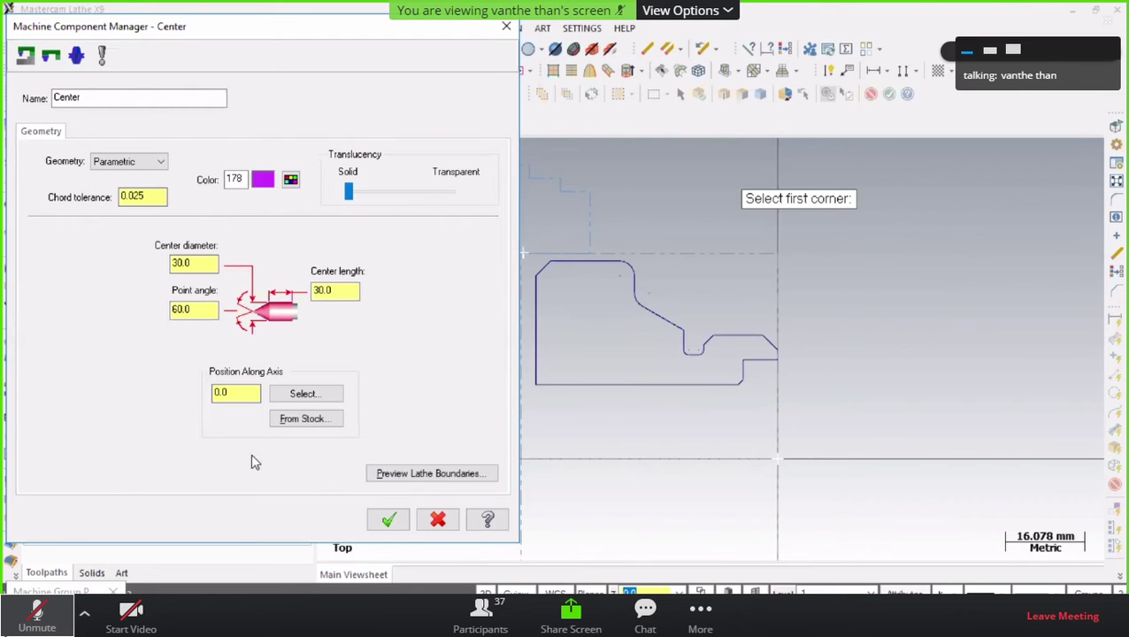
click(393, 522)
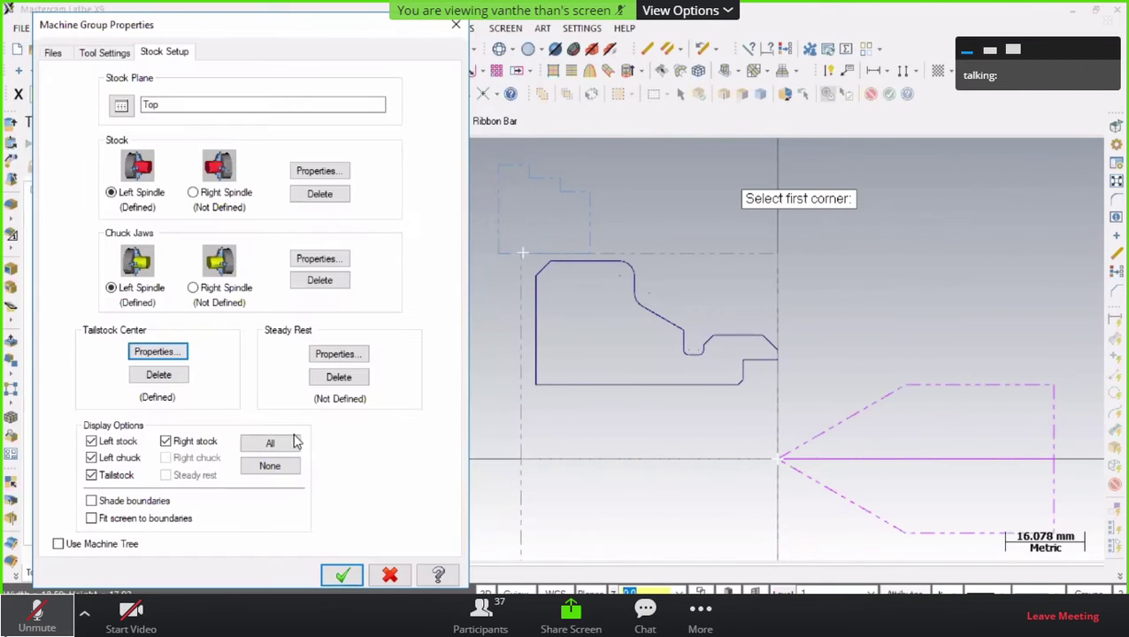
click(339, 354)
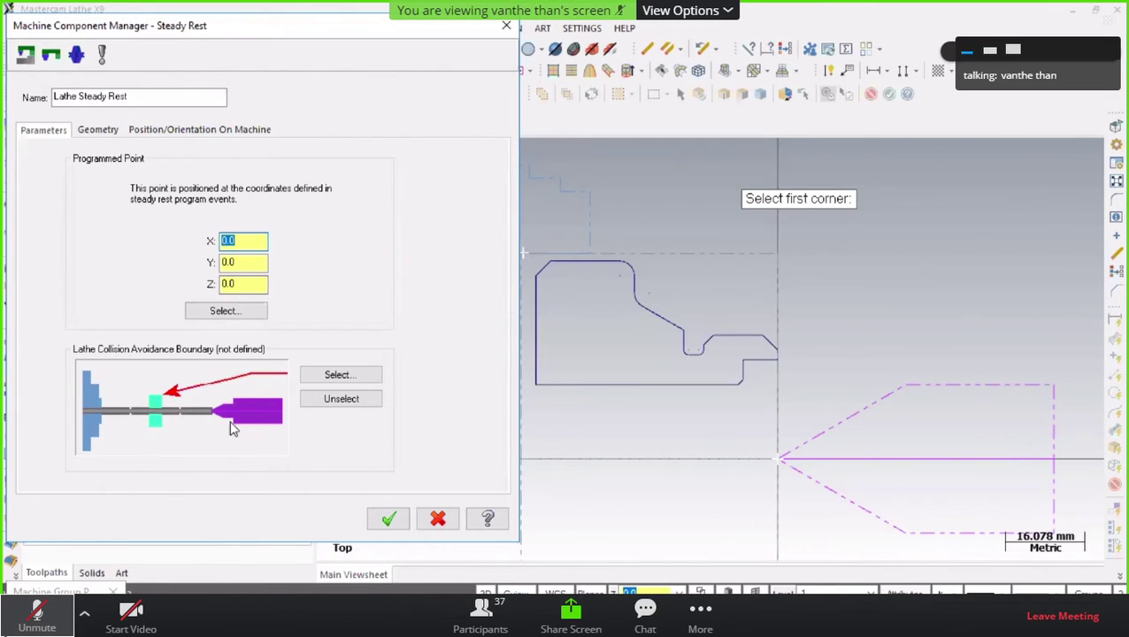
click(388, 520)
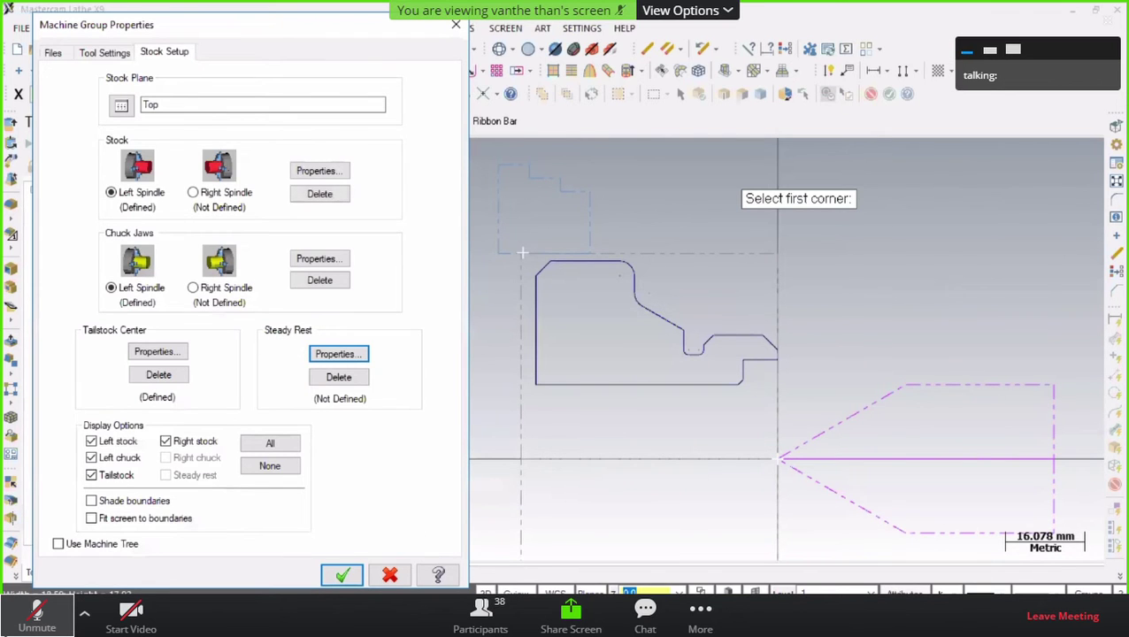
- Switch to Chrome and open the Cambridge Dictionary entry for "fought" from the browsing history
key(alt+Tab)
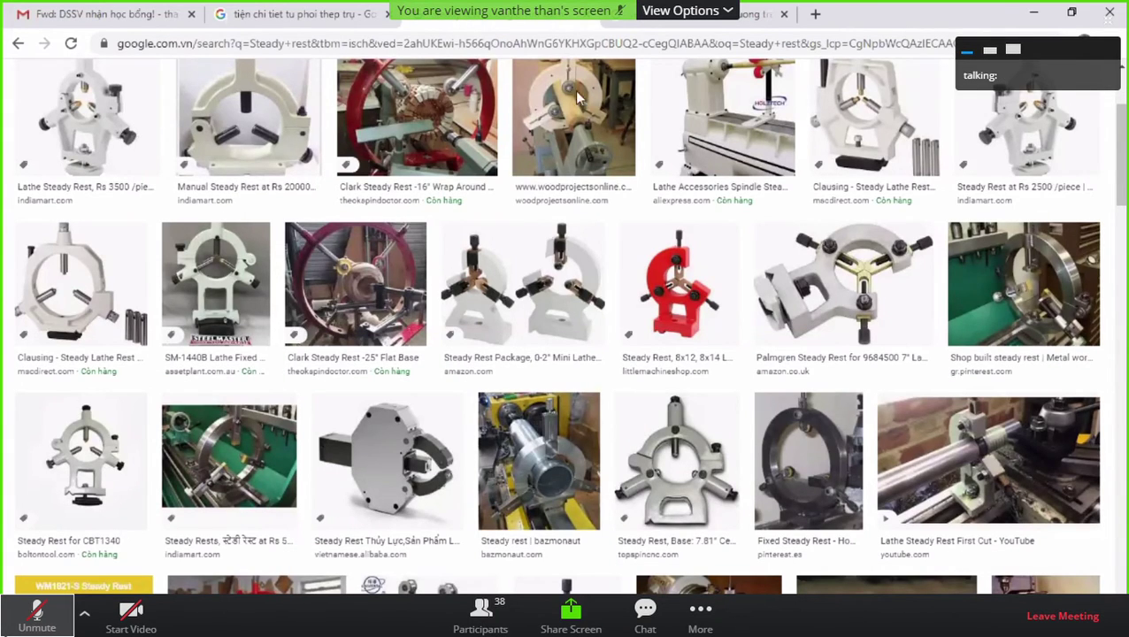
key(alt+Left)
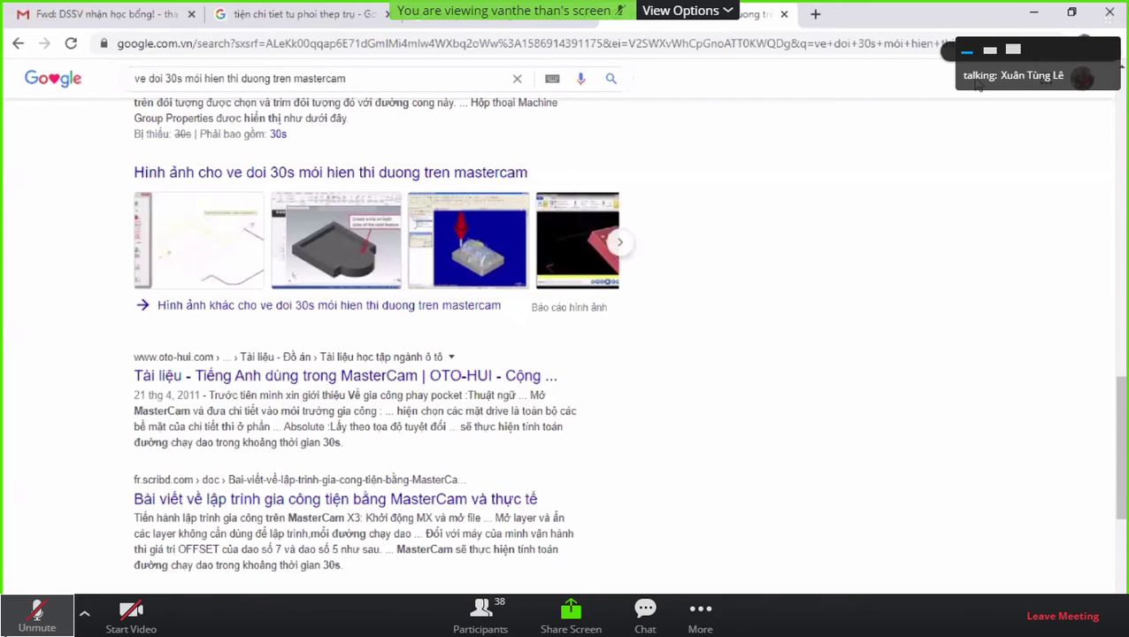
click(731, 45)
text(d)
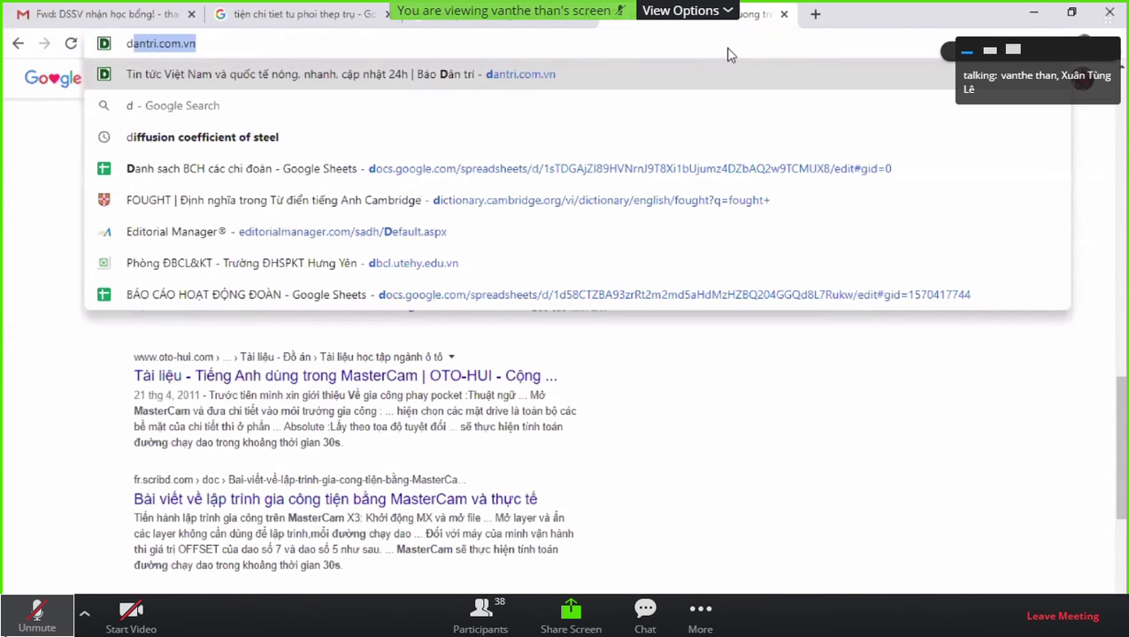
key(BackSpace)
key(BackSpace)
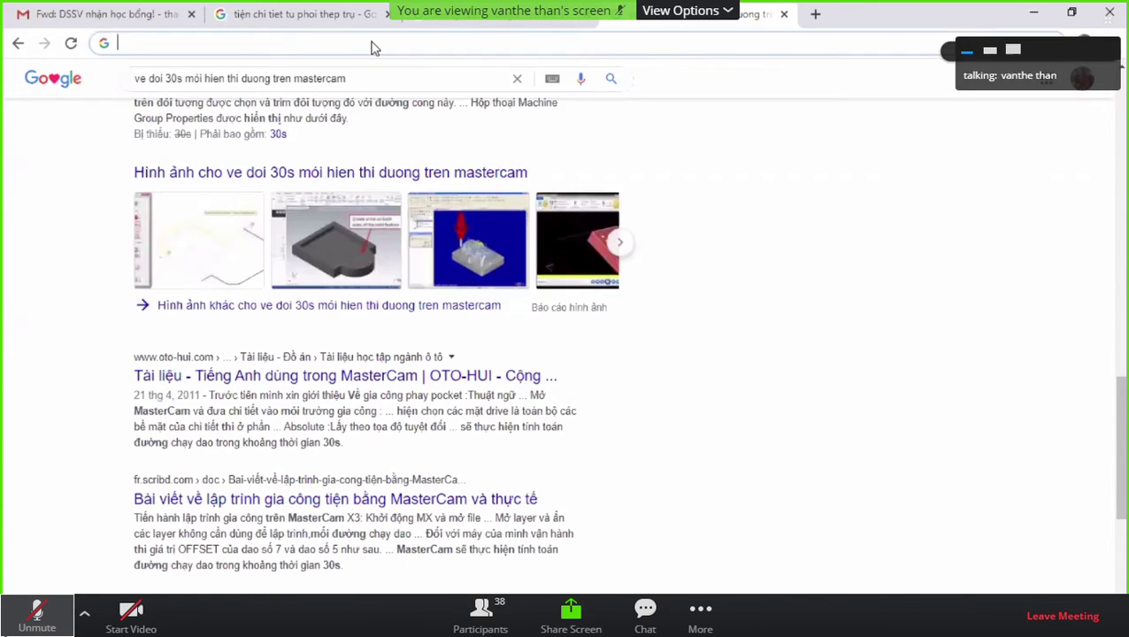
text(dic)
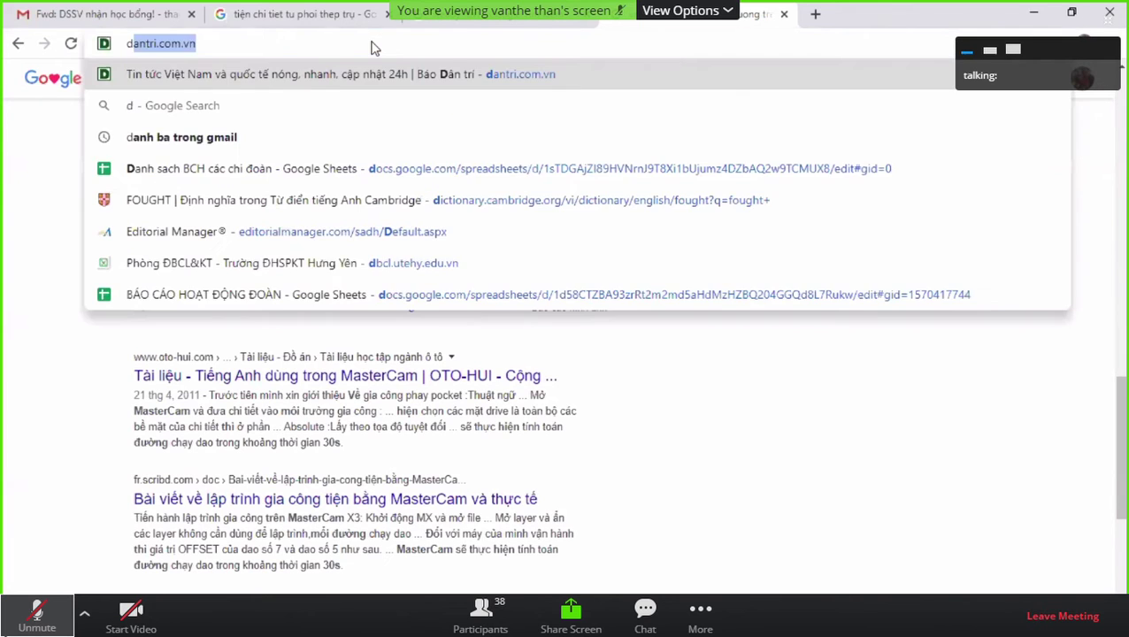
key(Return)
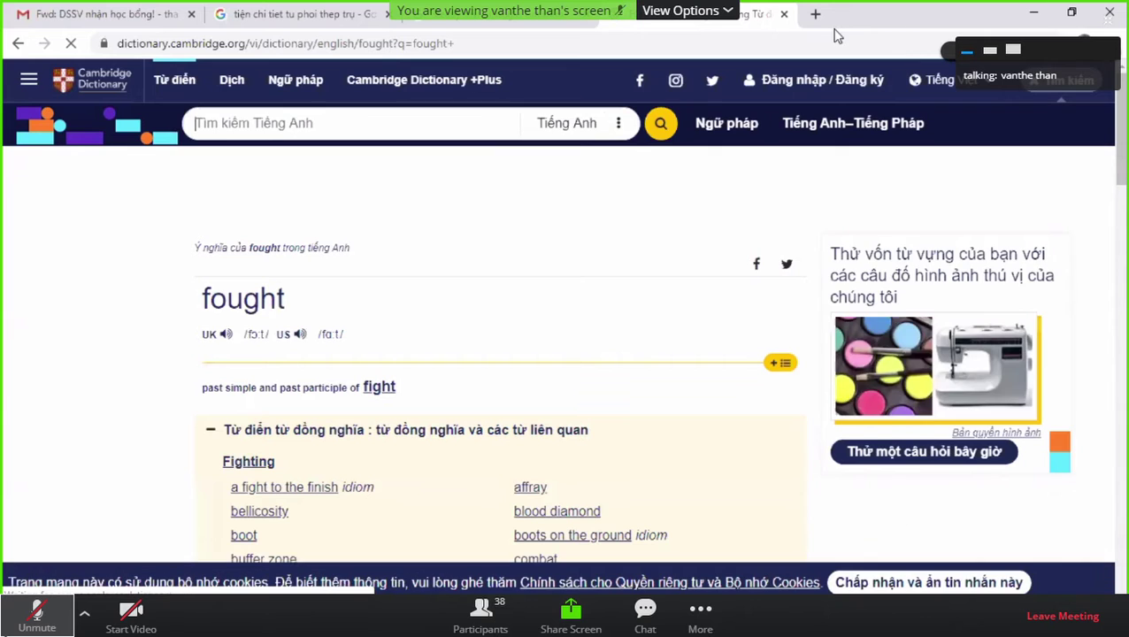
- Open Google Translate from the Steady rest image results and translate "steady" from English to Vietnamese
key(alt+Left)
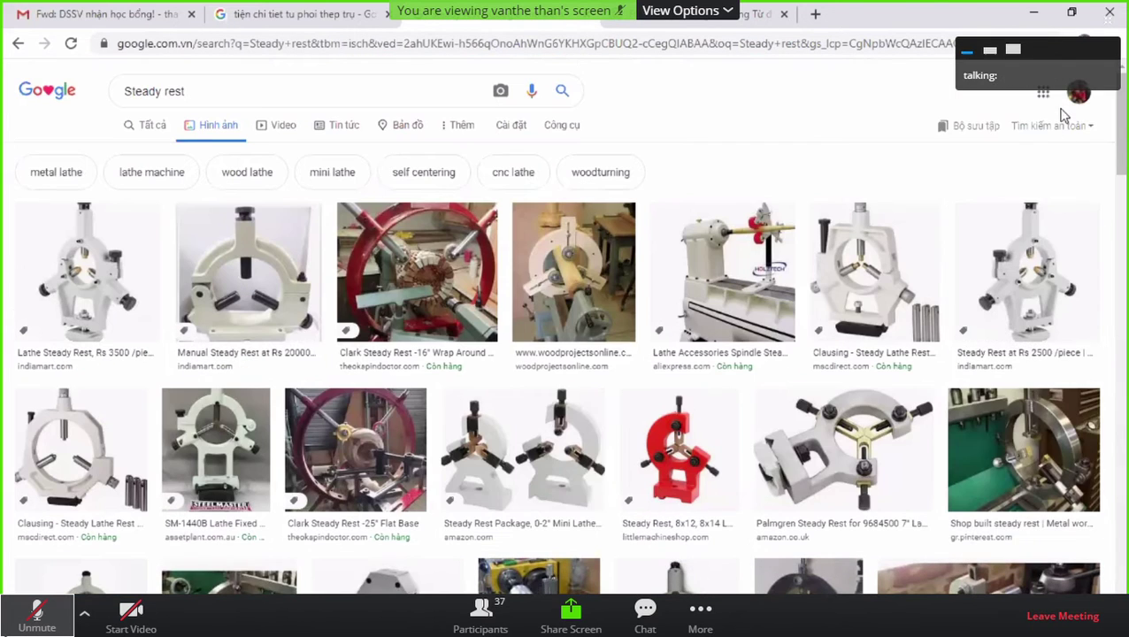
click(1043, 93)
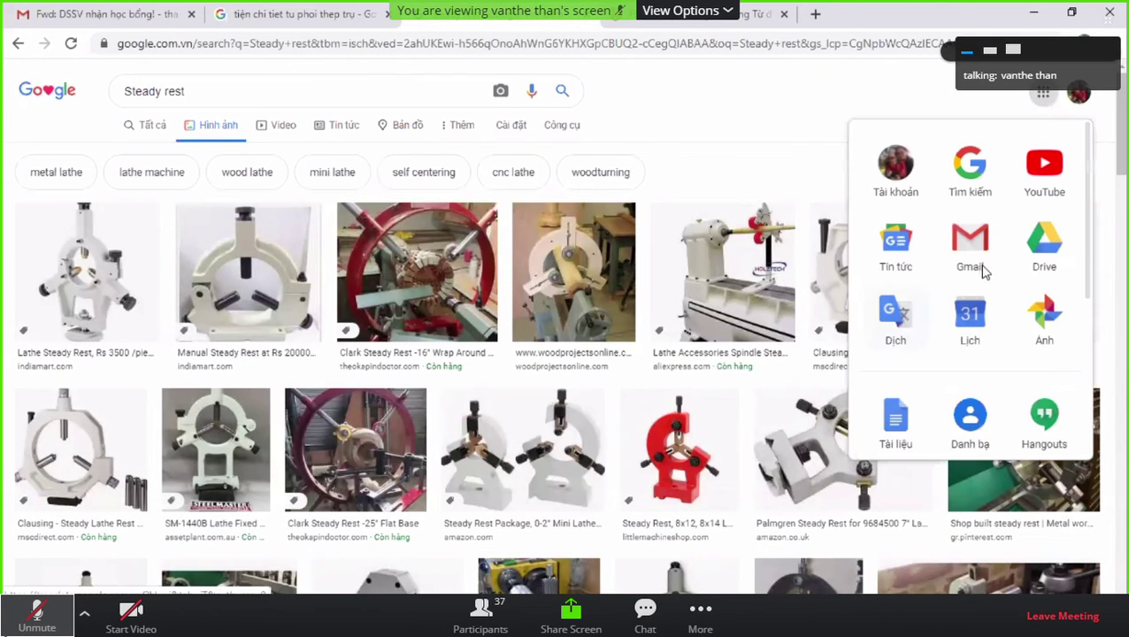
click(893, 319)
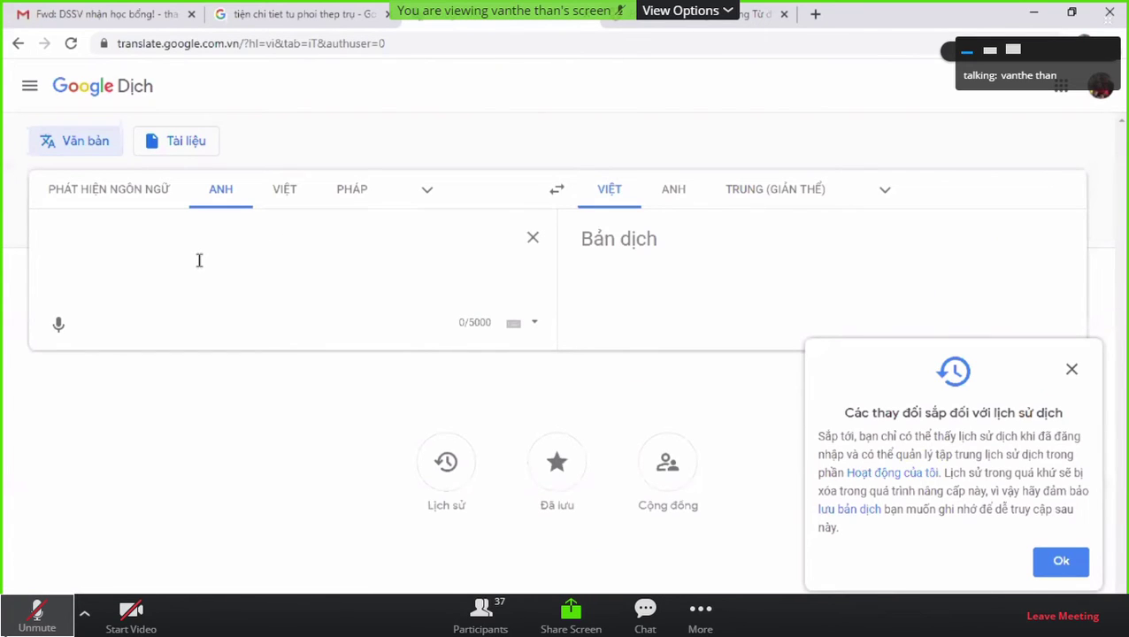
text(ste)
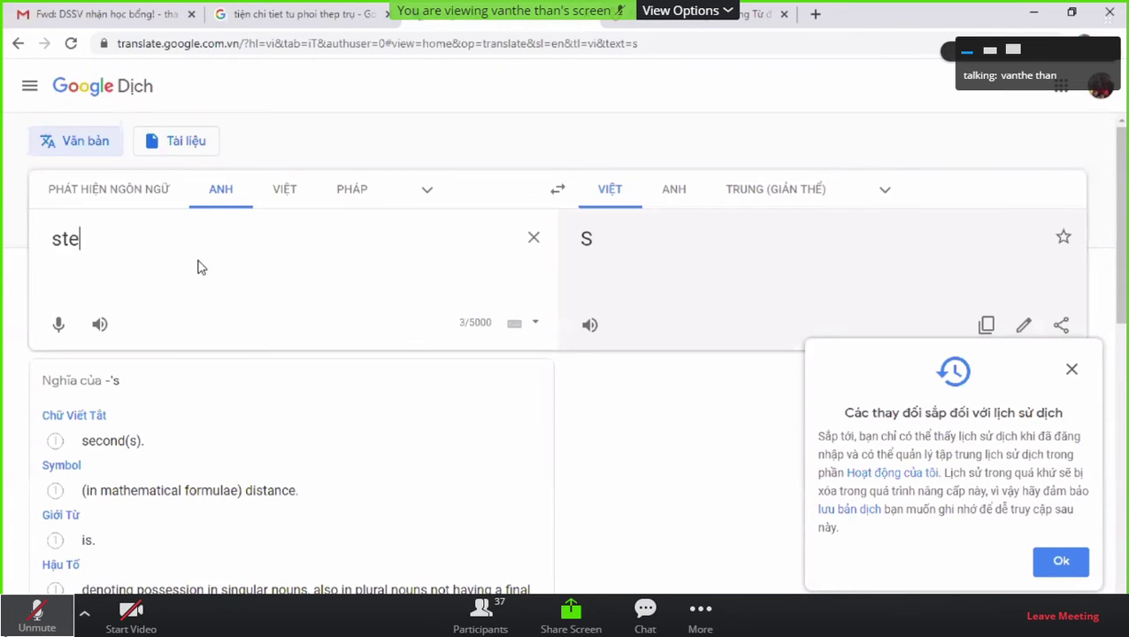
text(ady)
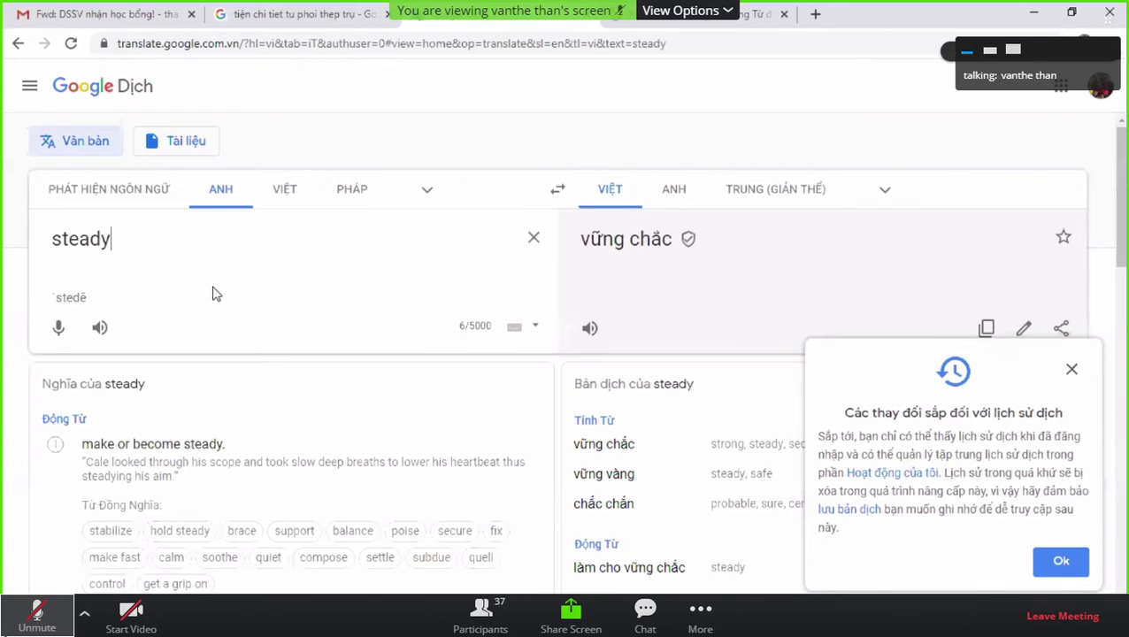
scroll(649, 270, down, 1)
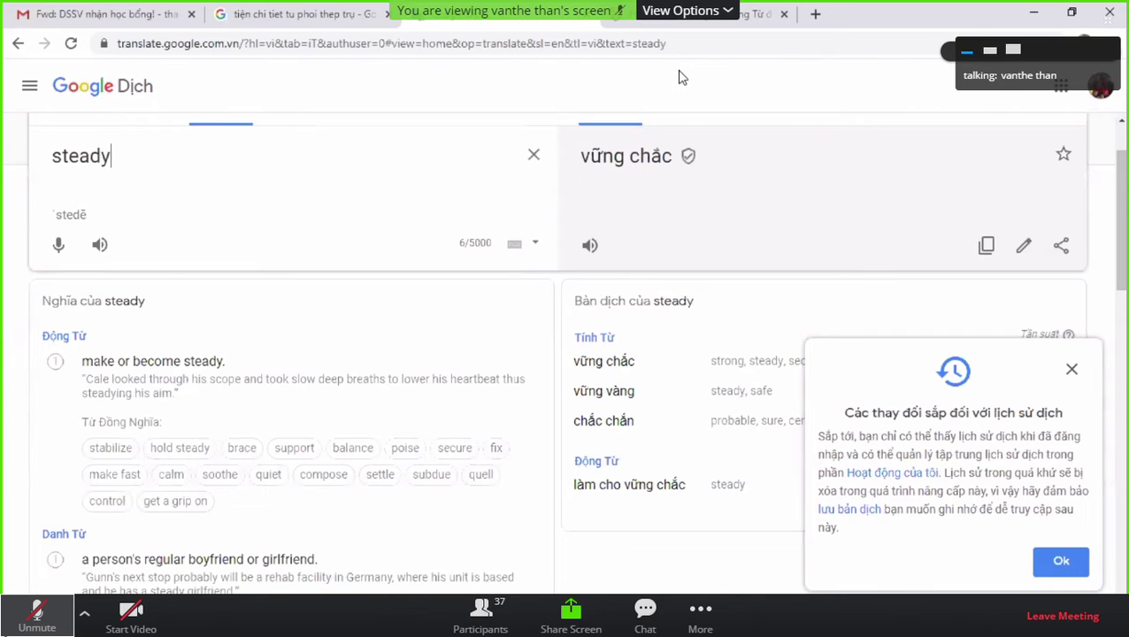
- Look up "steady" in the Cambridge Dictionary and read through its definition and example sentences
key(ctrl+Tab)
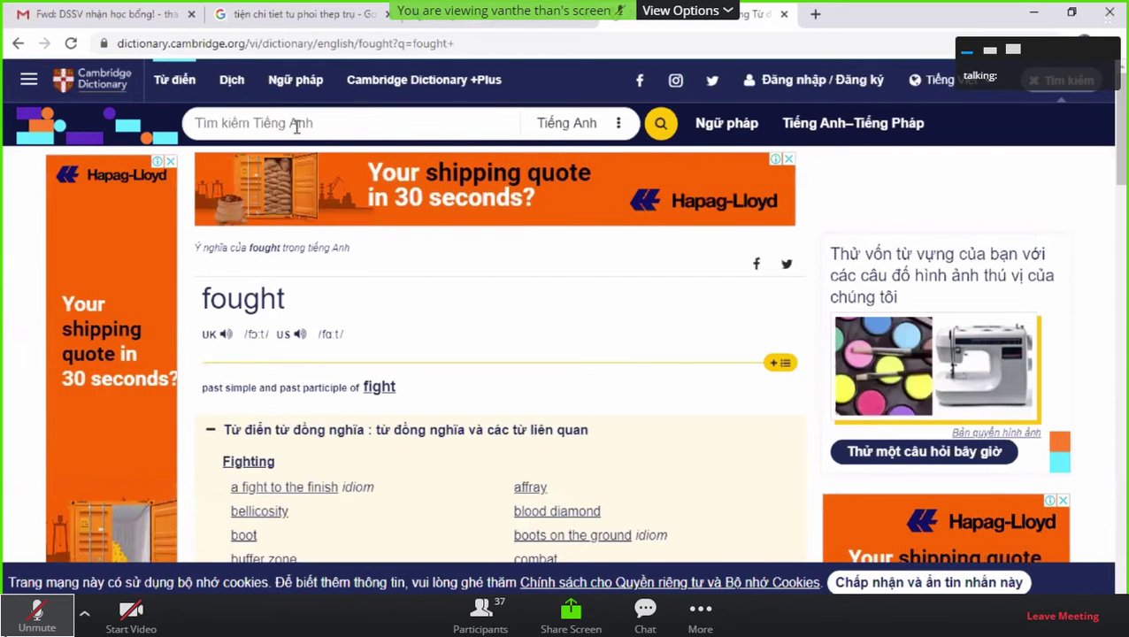
click(296, 124)
text(steady)
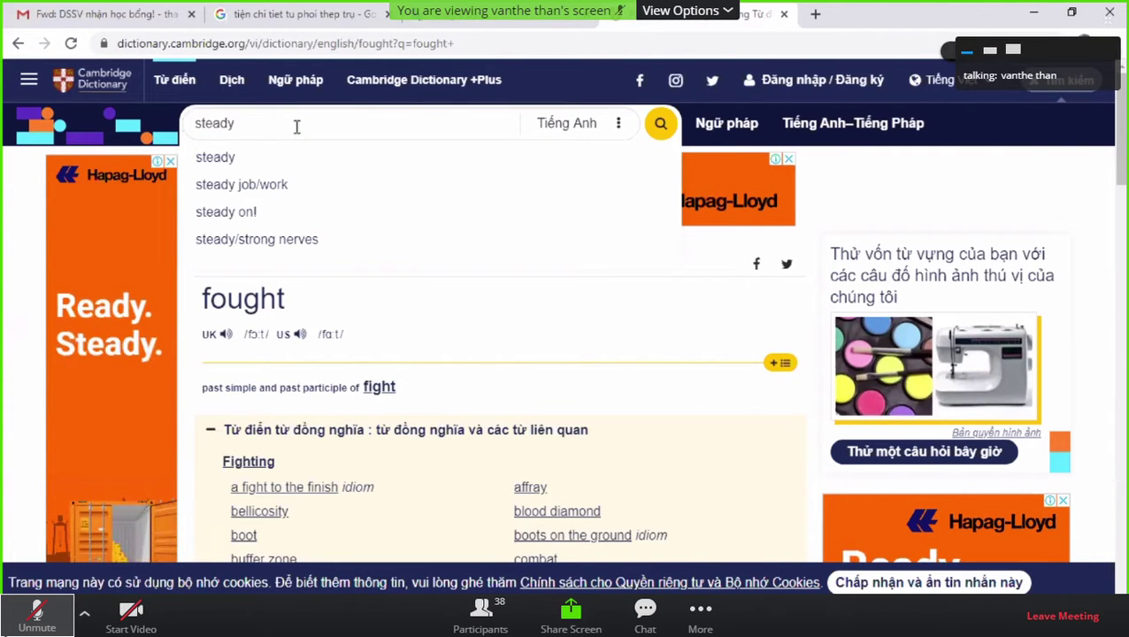
key(Return)
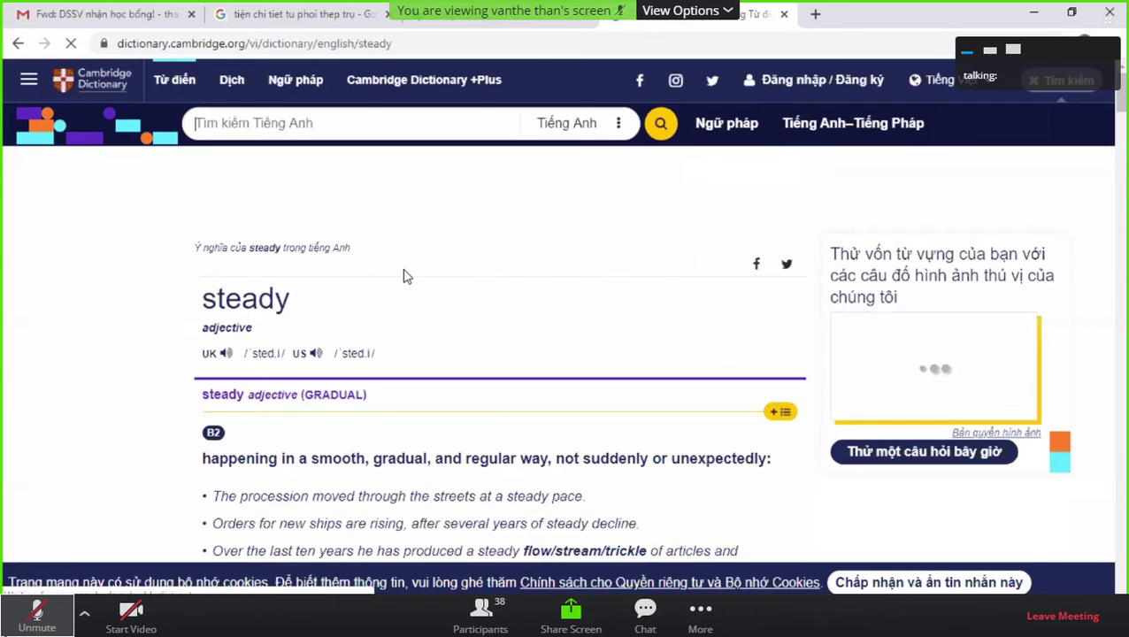
scroll(402, 276, down, 2)
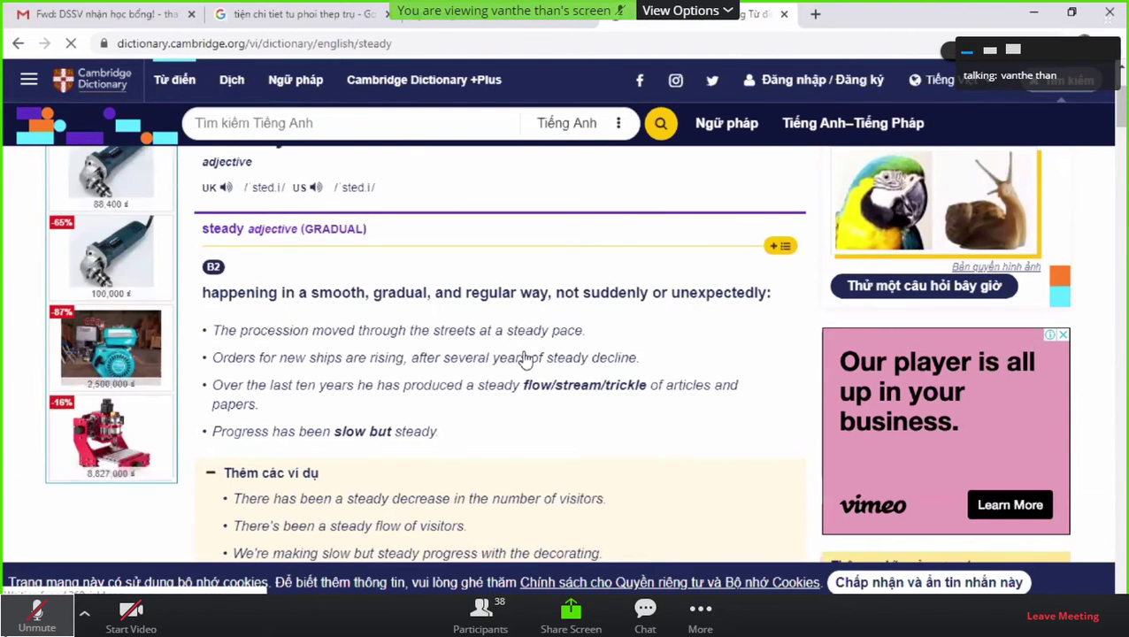
scroll(522, 389, down, 3)
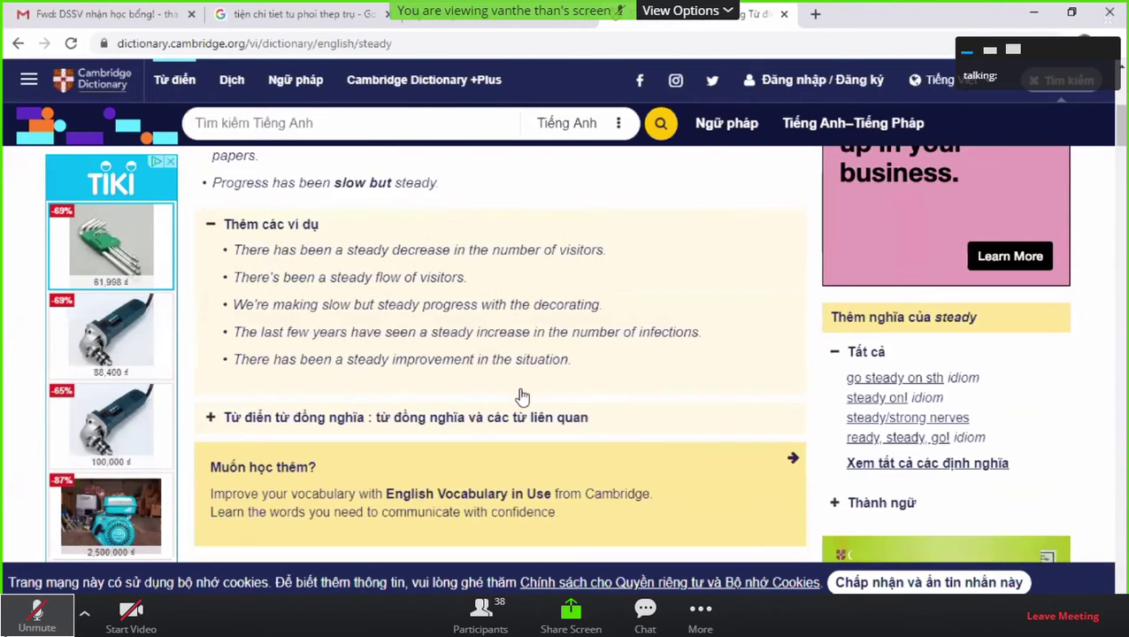
scroll(520, 393, down, 1)
scroll(518, 387, up, 10)
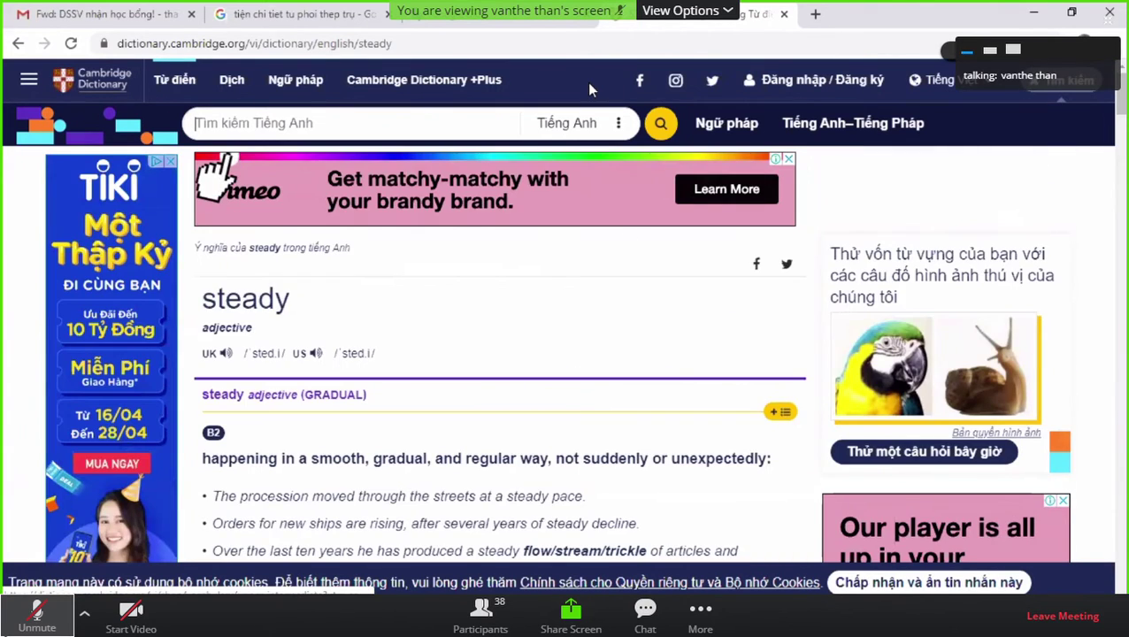
- Return to Google Translate and translate the suggested phrase "steady state" into Vietnamese
key(ctrl+shift+Tab)
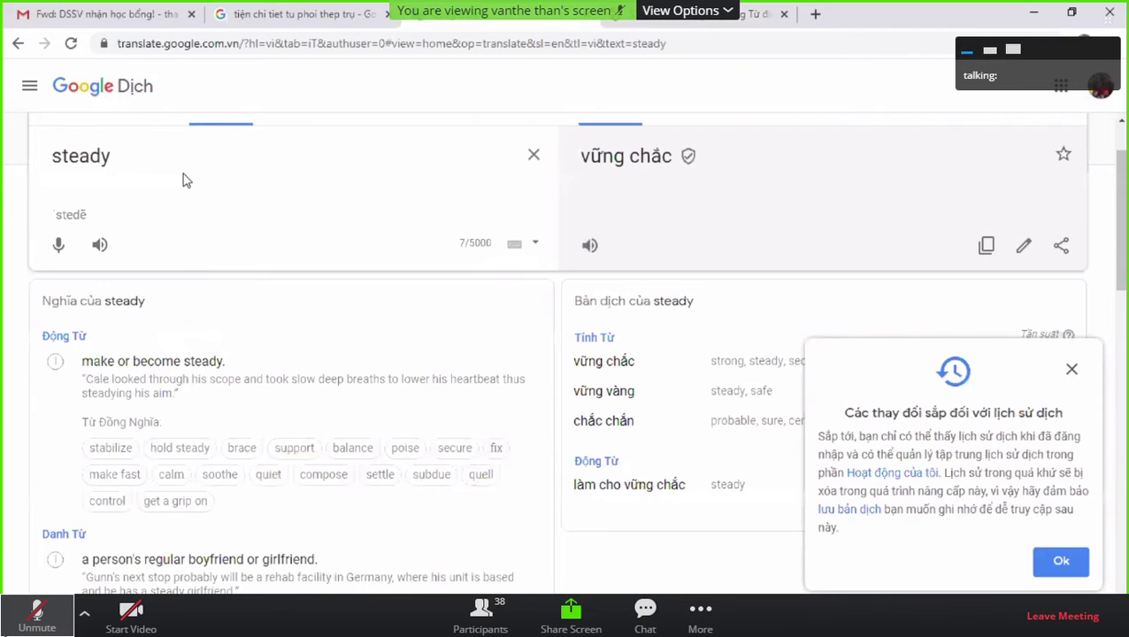
text(stea)
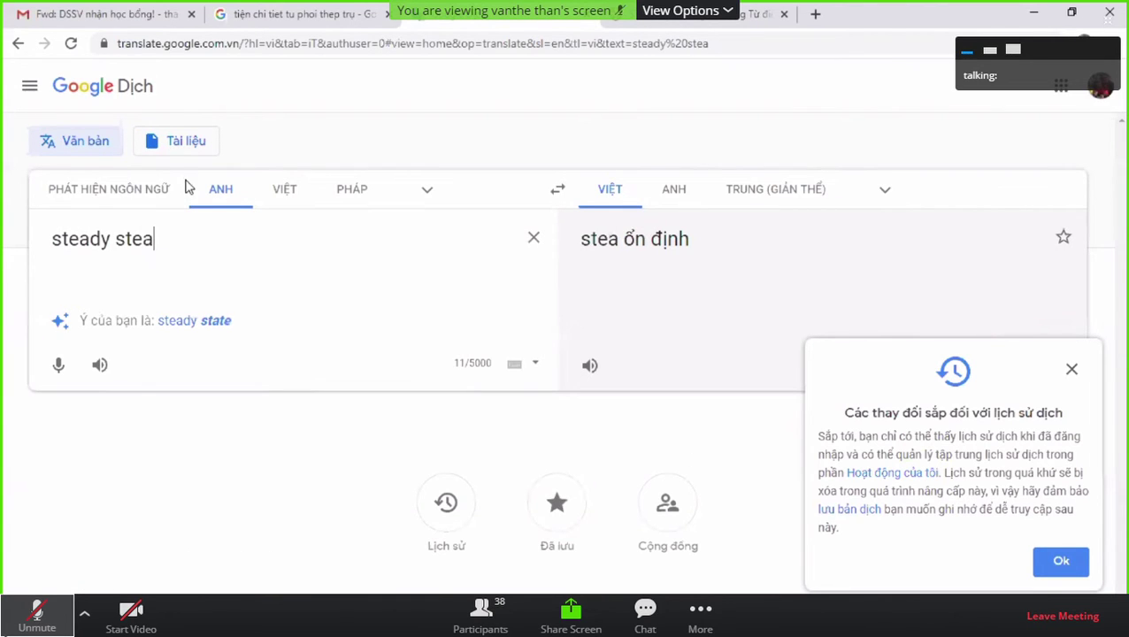
click(218, 320)
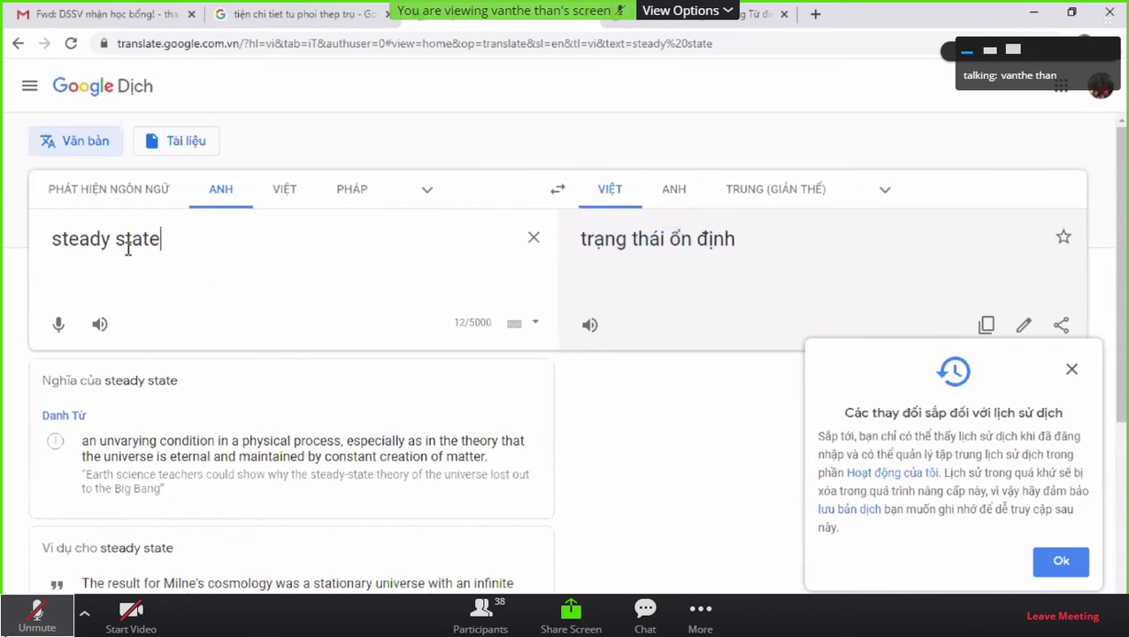
drag(161, 241, 119, 245)
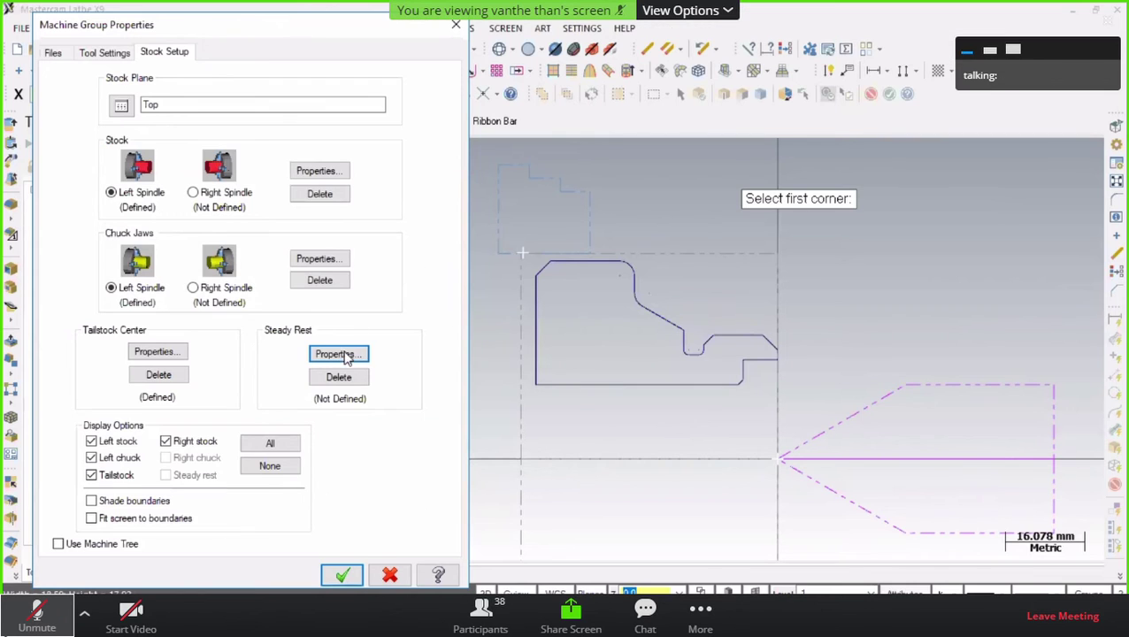
- Return to Mastercam, accept the stock setup and inspect the tailstock center beside the part profile
click(343, 576)
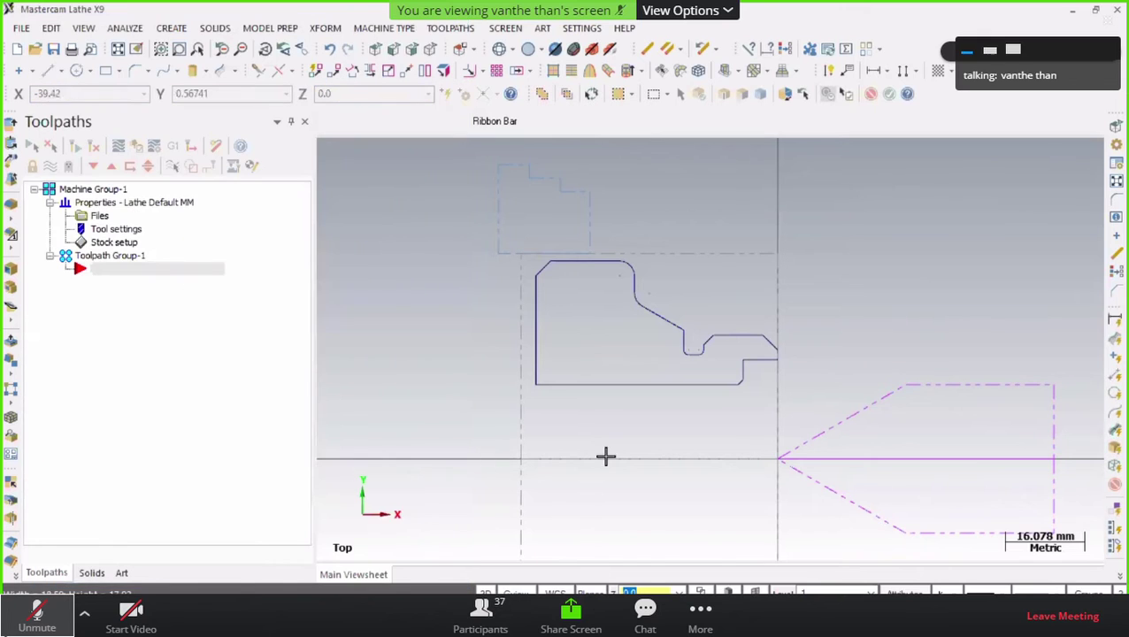
scroll(401, 325, up, 2)
scroll(401, 325, down, 2)
scroll(402, 325, down, 2)
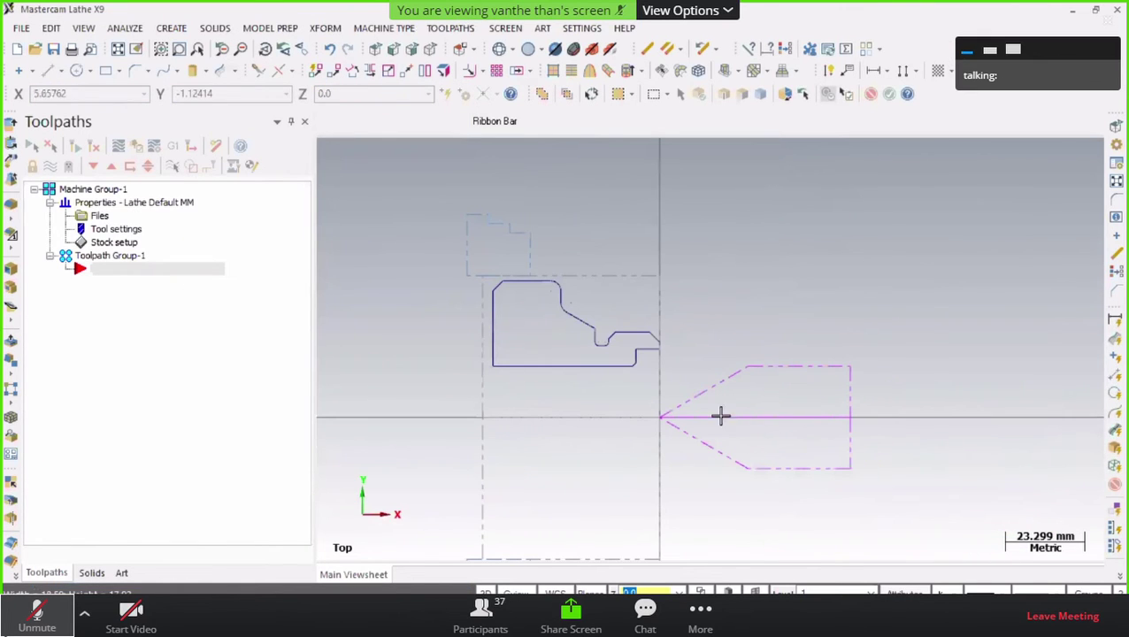
- Reopen the stock setup, delete the tailstock center and accept the machine group properties
click(106, 241)
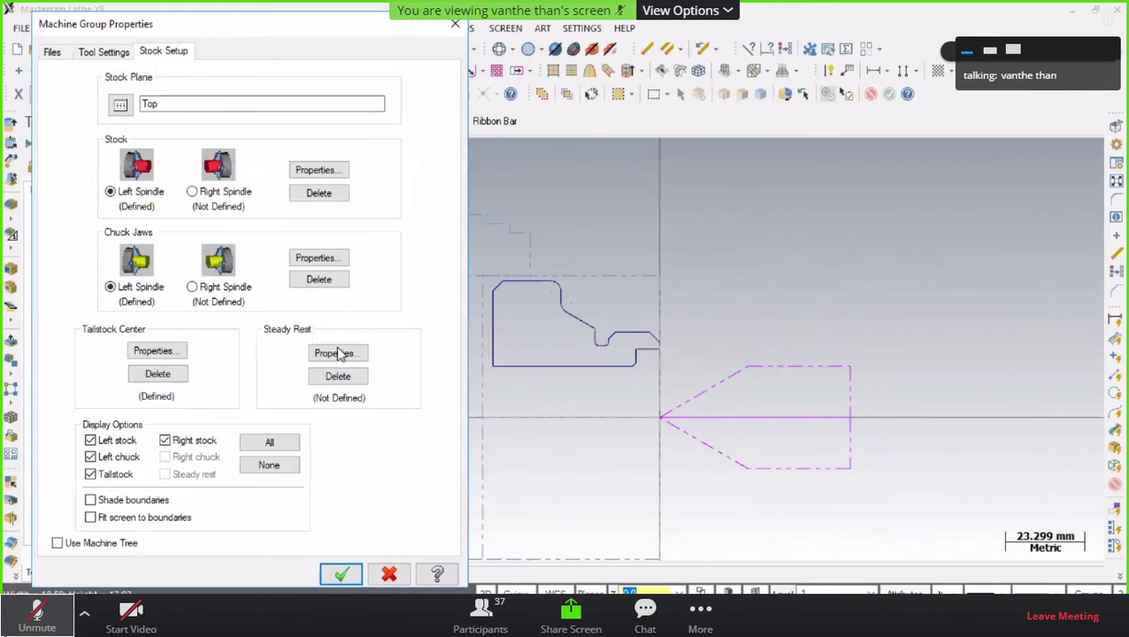
click(150, 352)
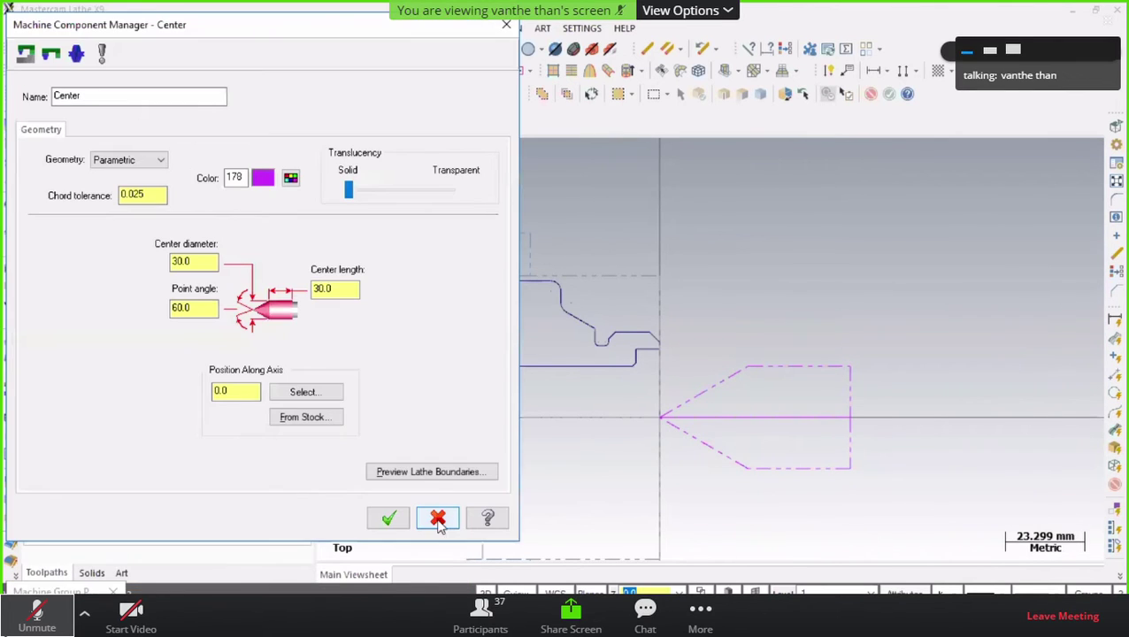
click(435, 518)
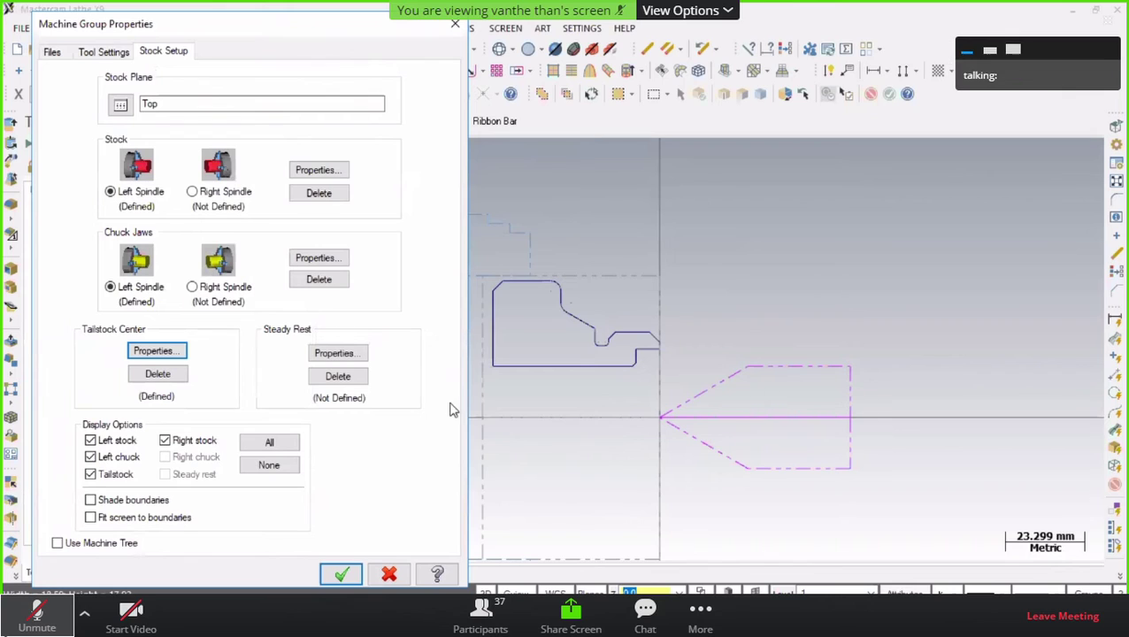
click(159, 379)
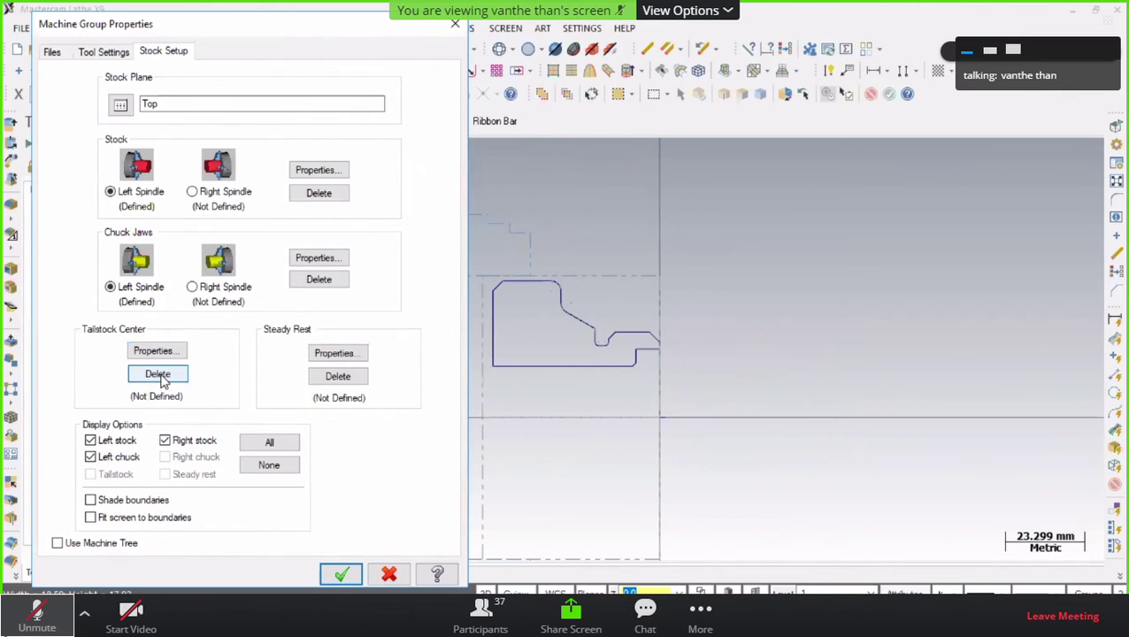
click(340, 574)
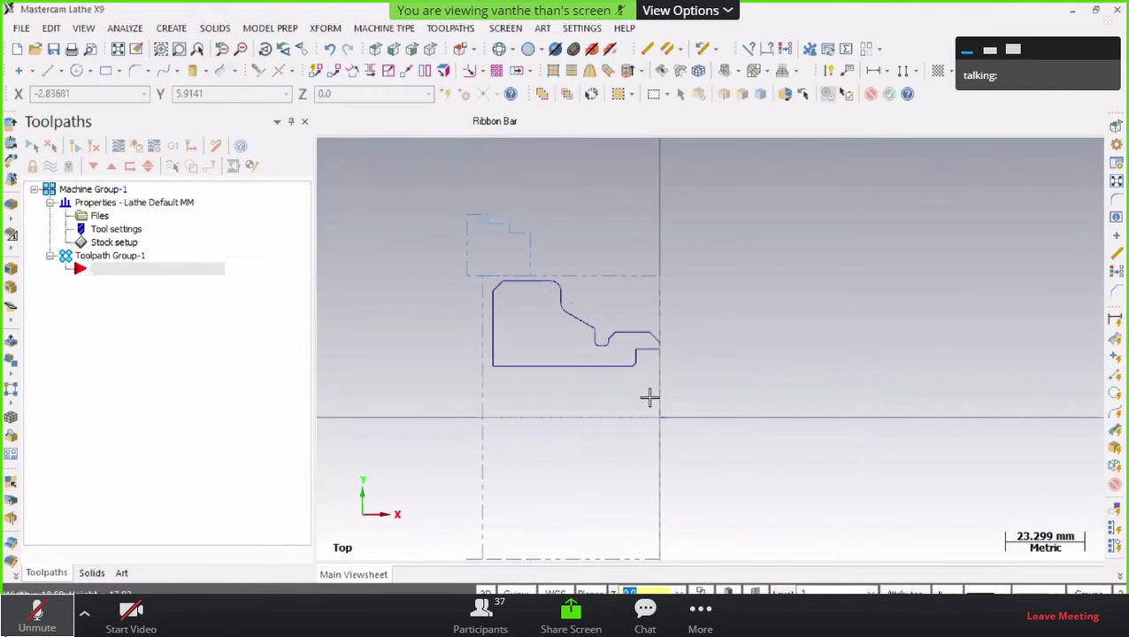
scroll(661, 372, up, 1)
scroll(643, 377, down, 1)
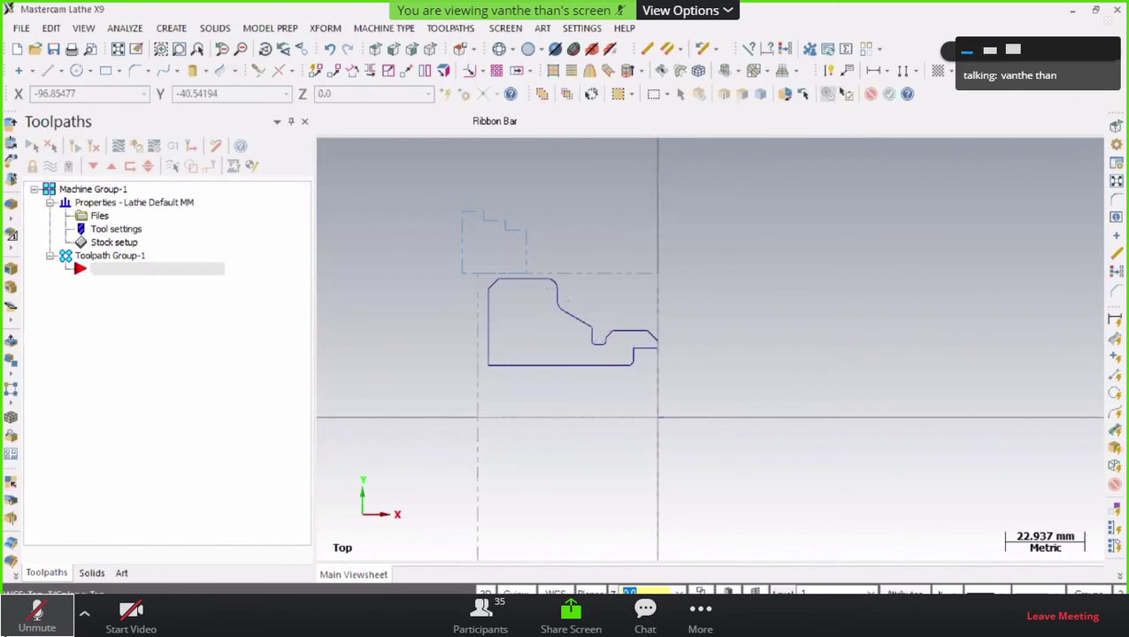
- Switch to the CAM FULL - 2015.PDF drawing in Foxit PhantomPDF and place its window beside the Notepad notes
key(alt+Tab)
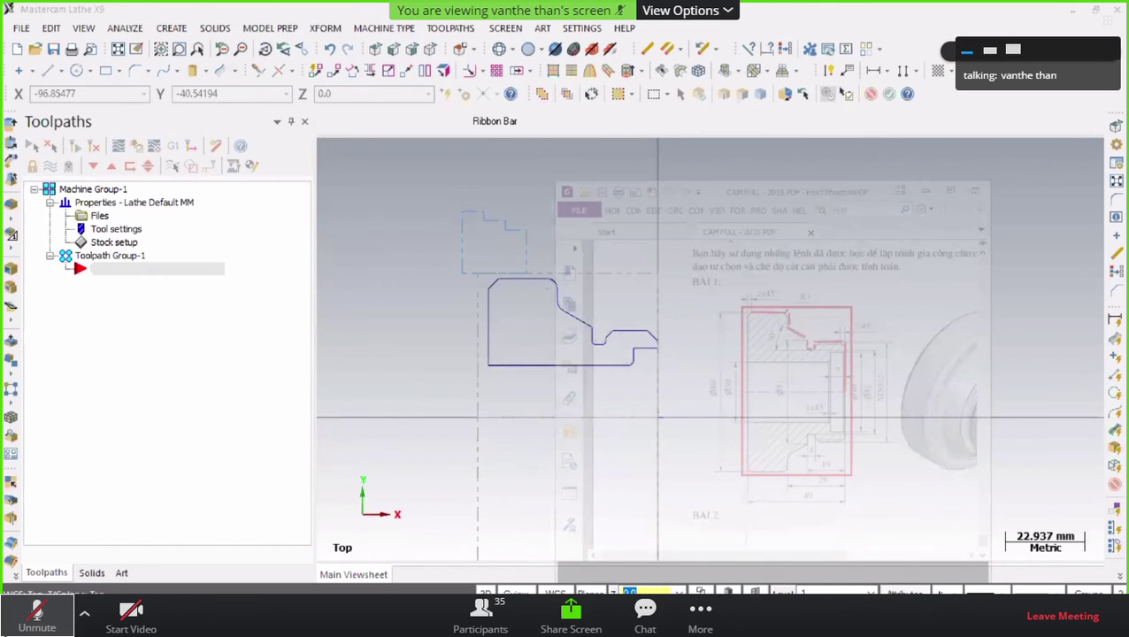
key(alt+Tab)
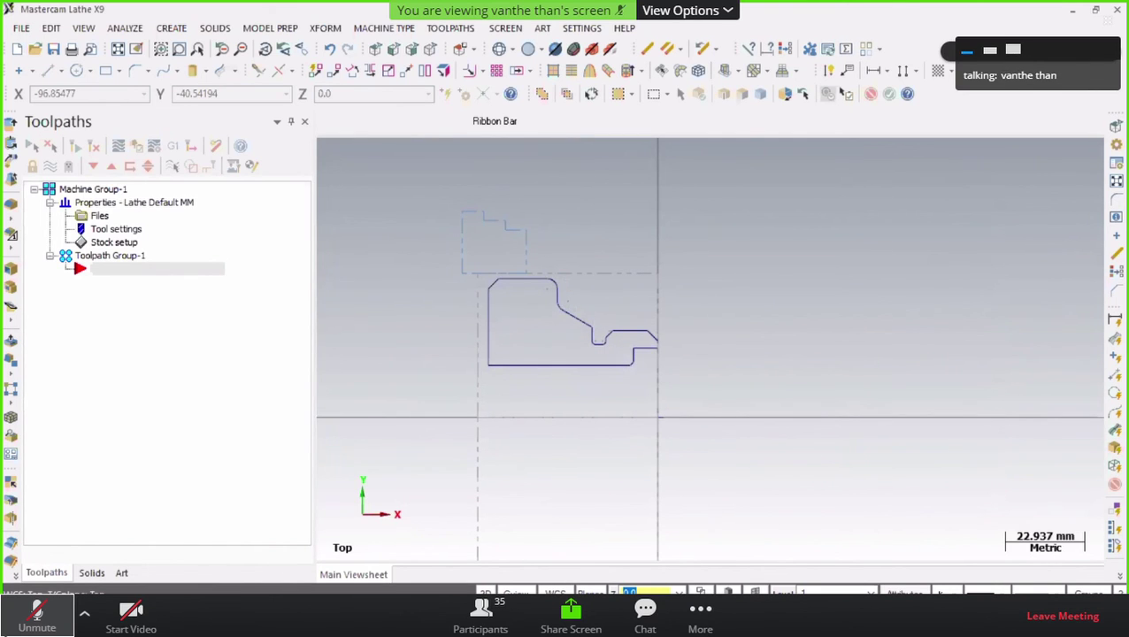
key(alt+Tab)
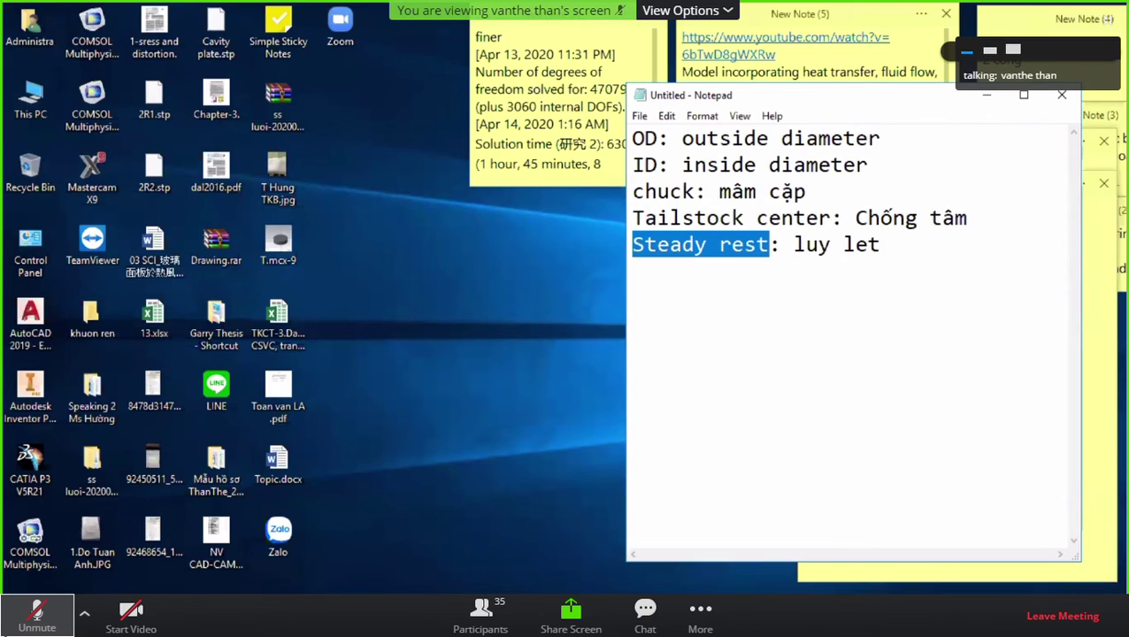
key(alt+Tab)
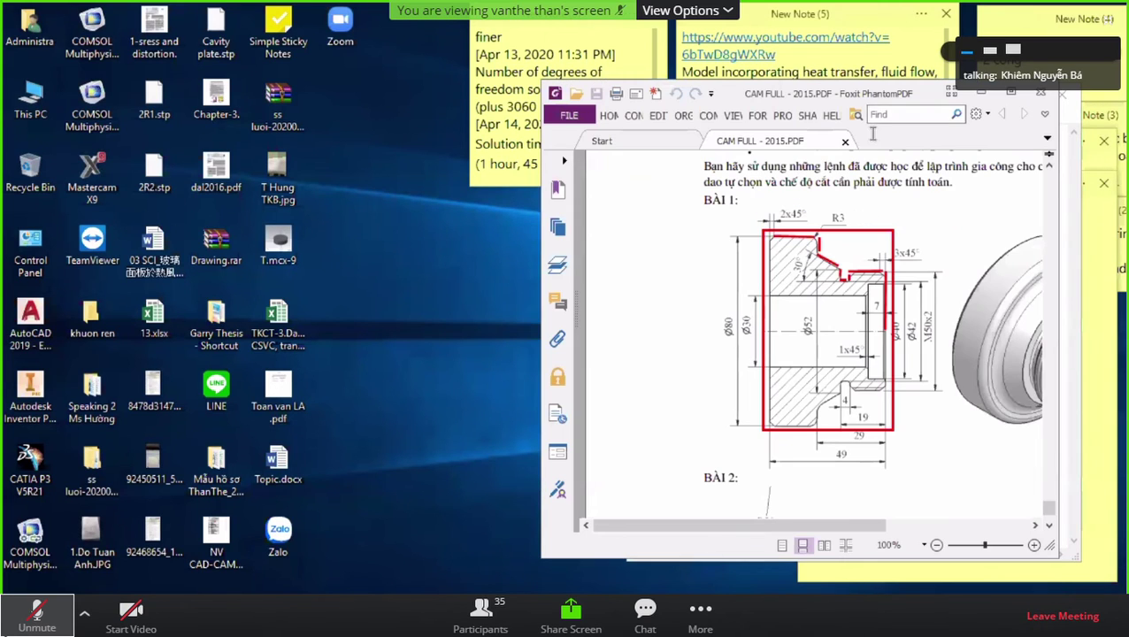
drag(906, 96, 446, 32)
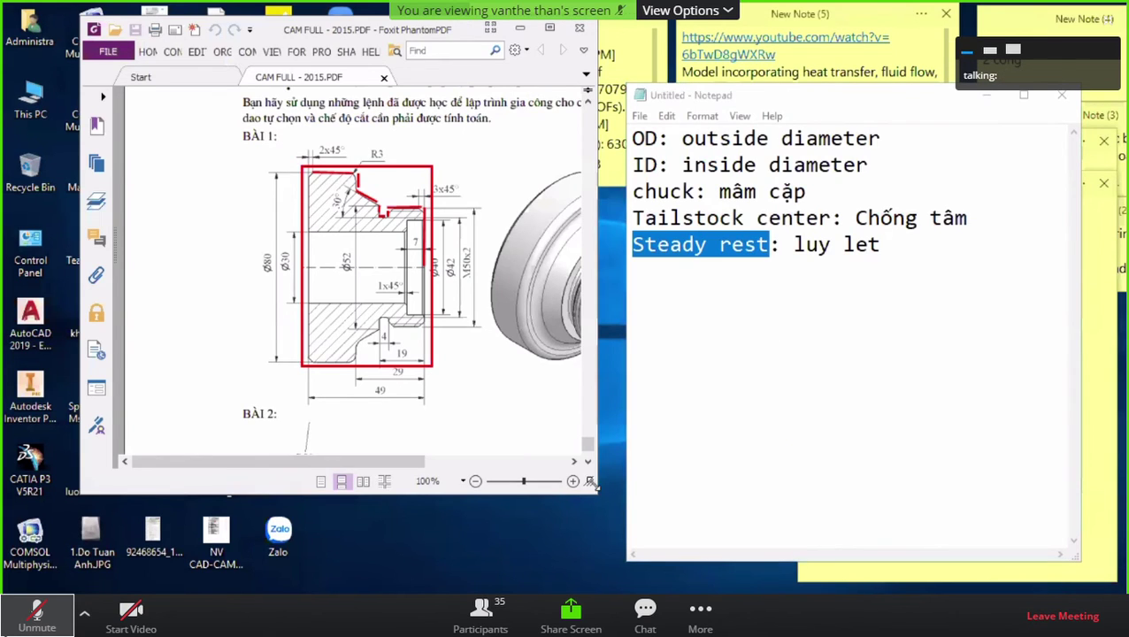
- Enlarge the drawing window and examine the BÀI 1 section view, including its bore, groove and M50x2 thread dimensions, up close and in full
drag(595, 487, 901, 536)
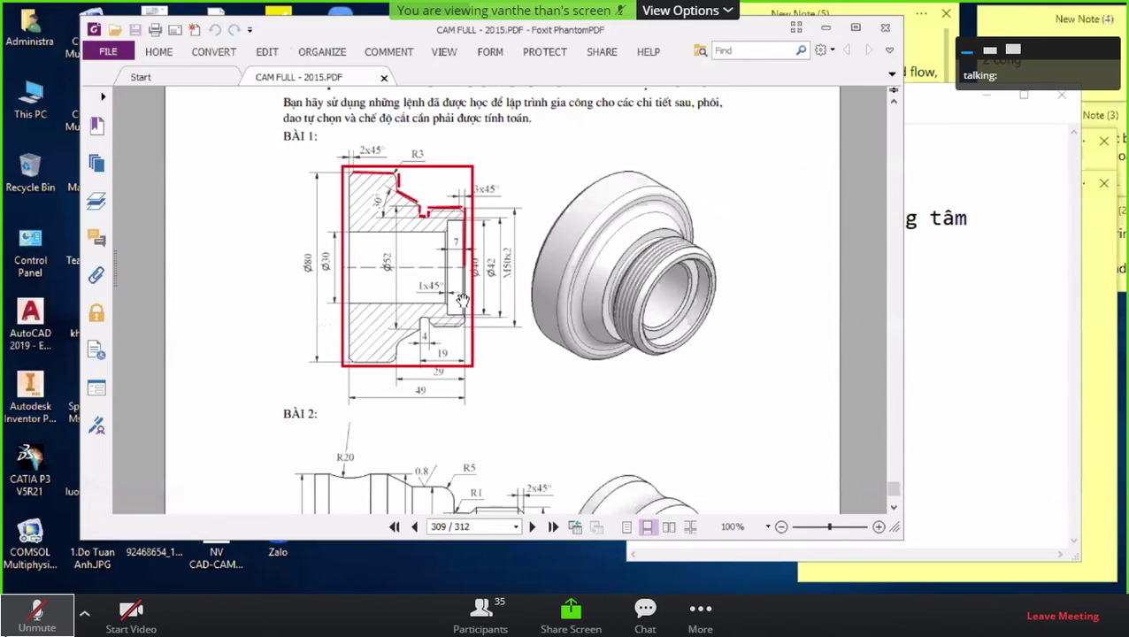
ctrl+scroll(395, 228, up, 1)
ctrl+scroll(396, 228, up, 3)
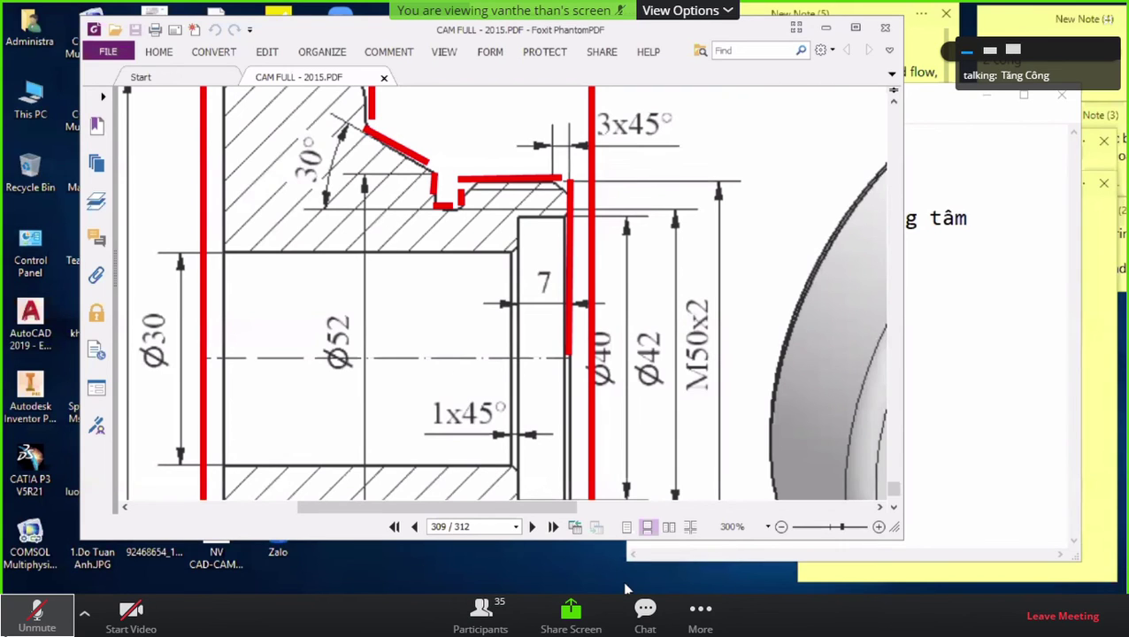
mouse_move(624, 587)
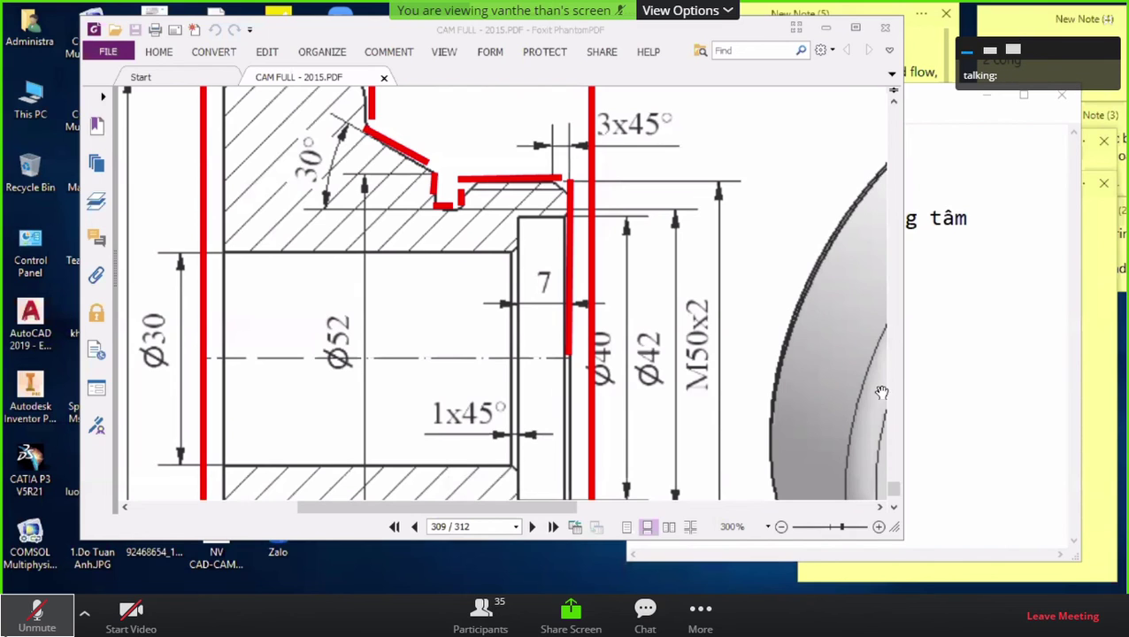
ctrl+scroll(566, 325, down, 5)
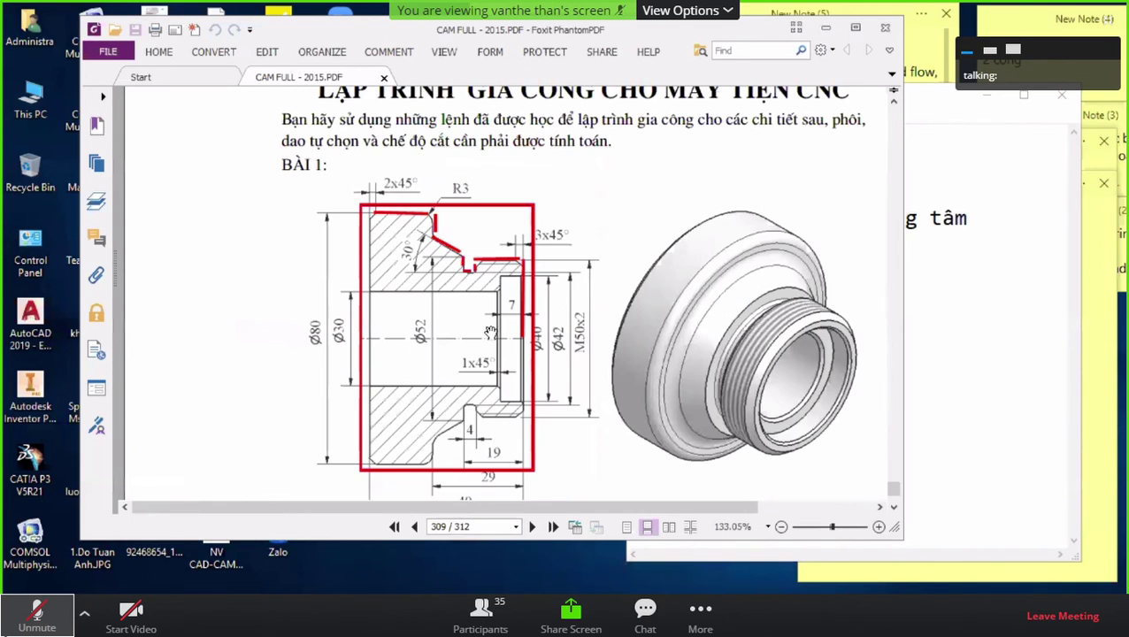
scroll(532, 348, down, 1)
ctrl+scroll(532, 348, up, 1)
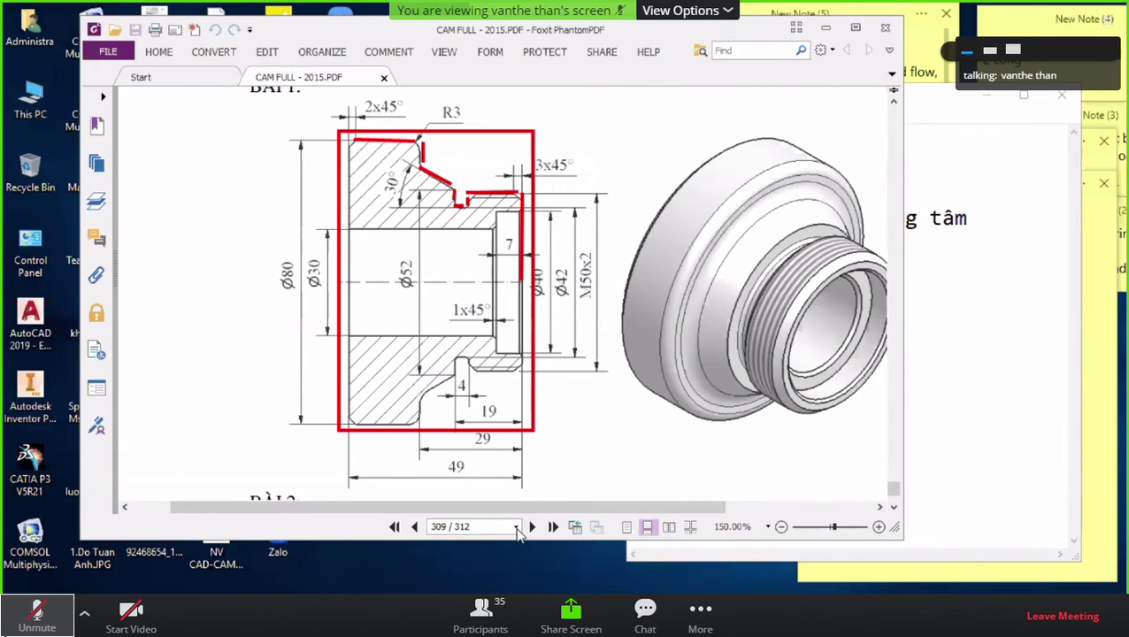
drag(509, 538, 502, 564)
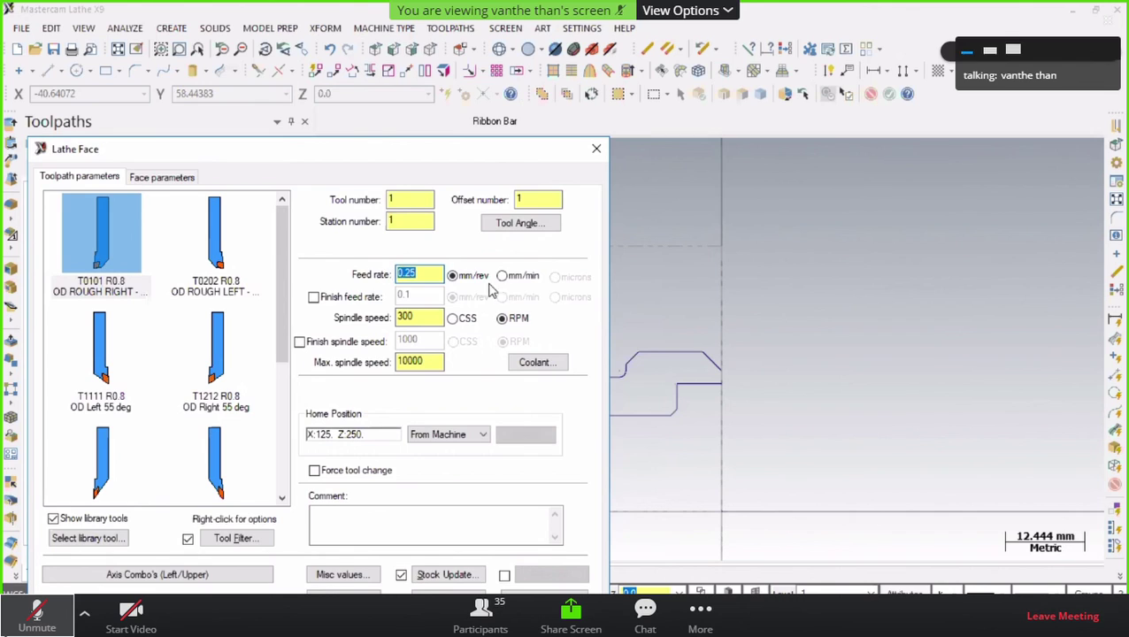
- Switch the Lathe Face toolpath's feed rate unit to mm/min and set the feed rate to 30
click(520, 279)
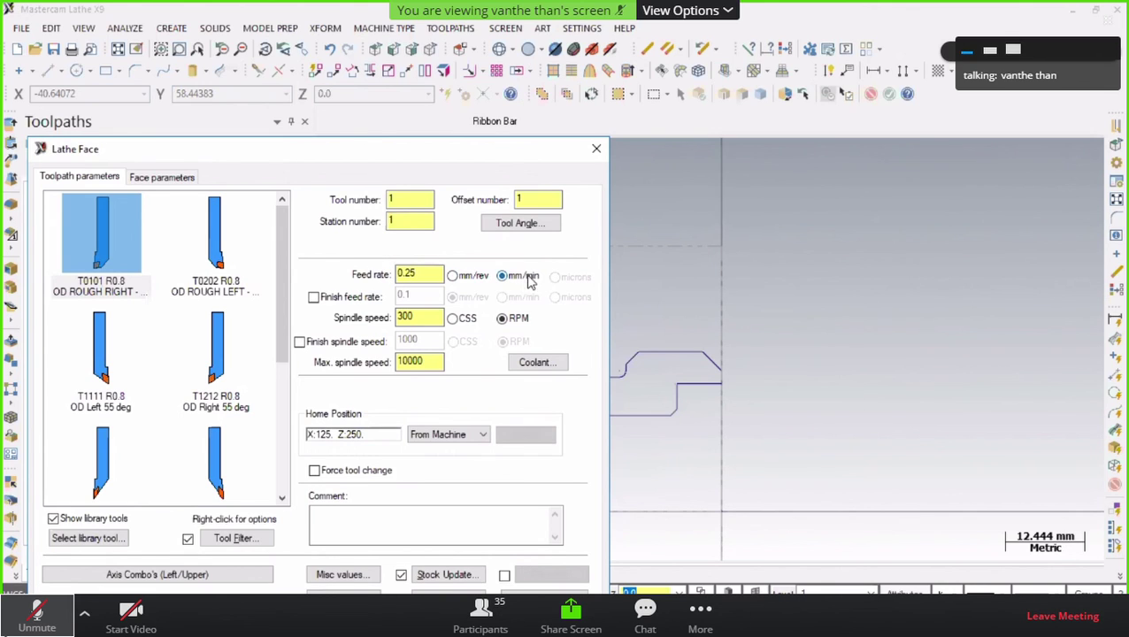
double_click(416, 275)
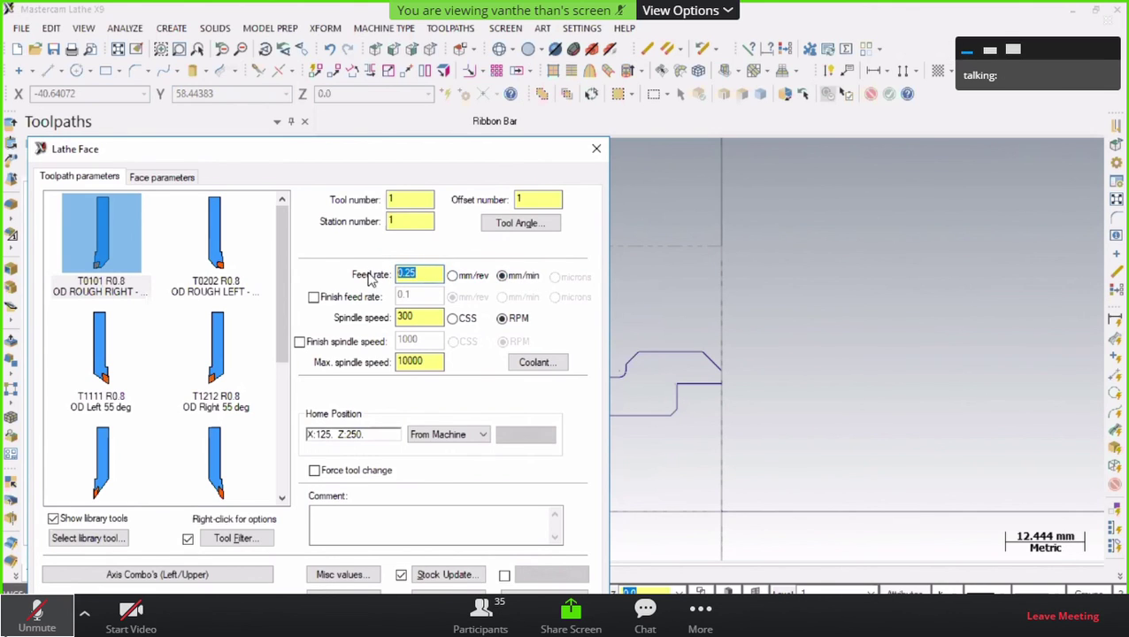
text(30)
click(416, 316)
click(413, 273)
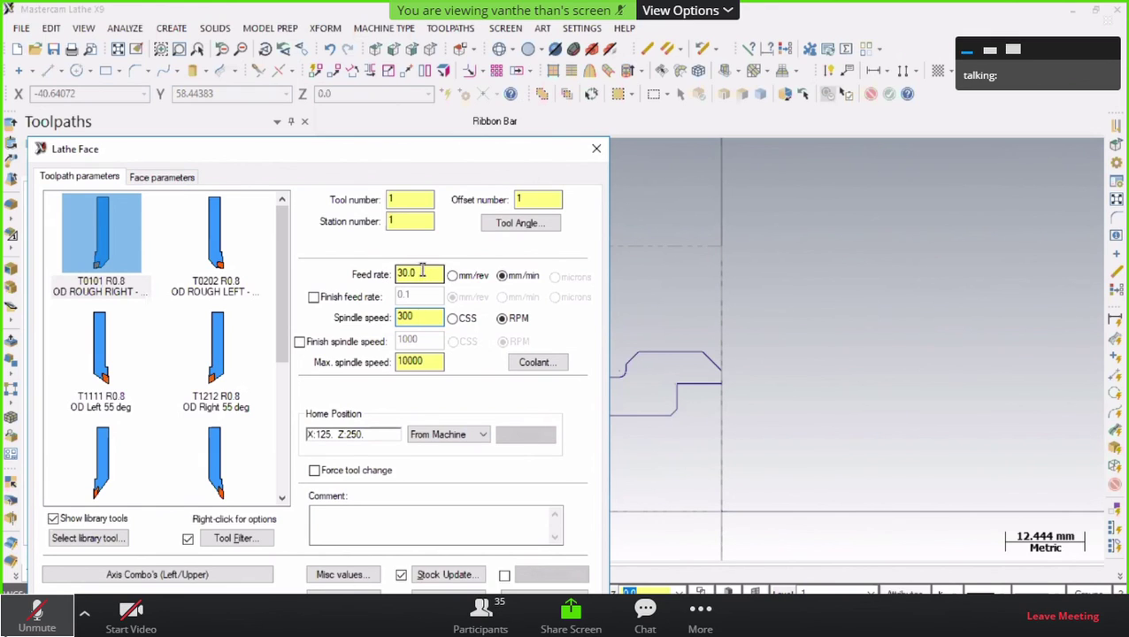